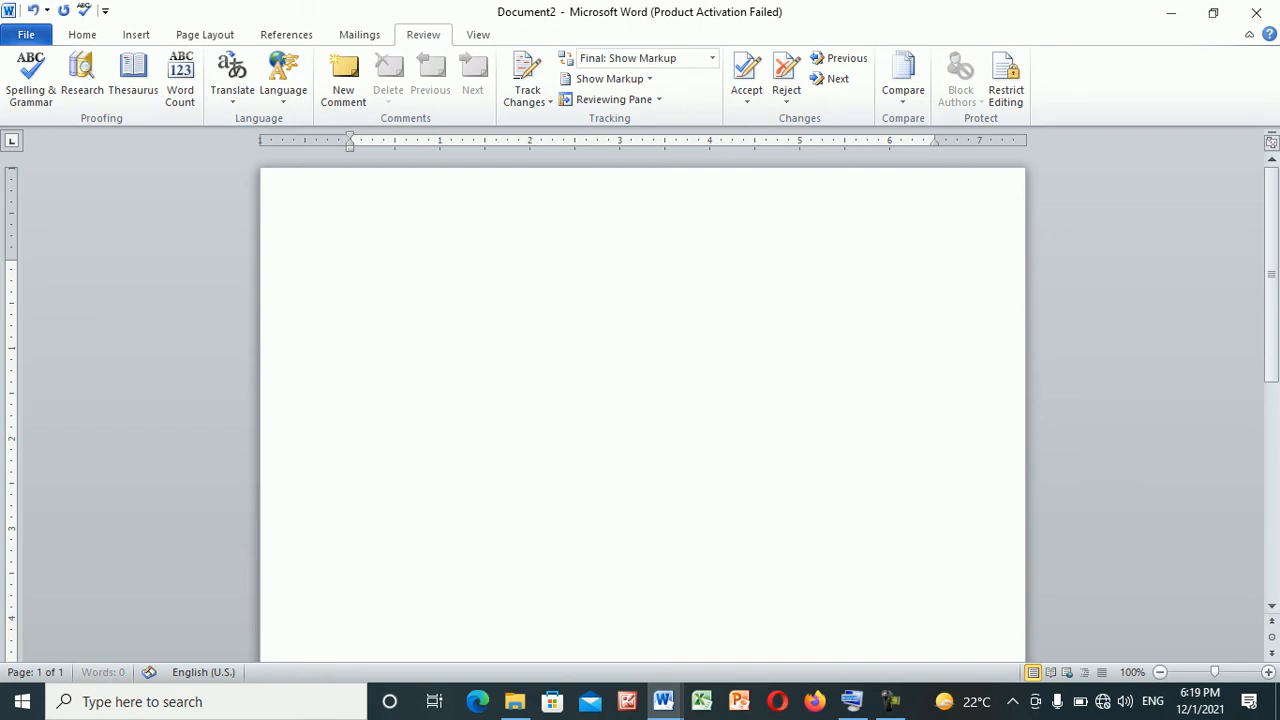
# Write the numbered heading "1. Language:" and start an unnumbered line beneath it
pyautogui.write('1. La')
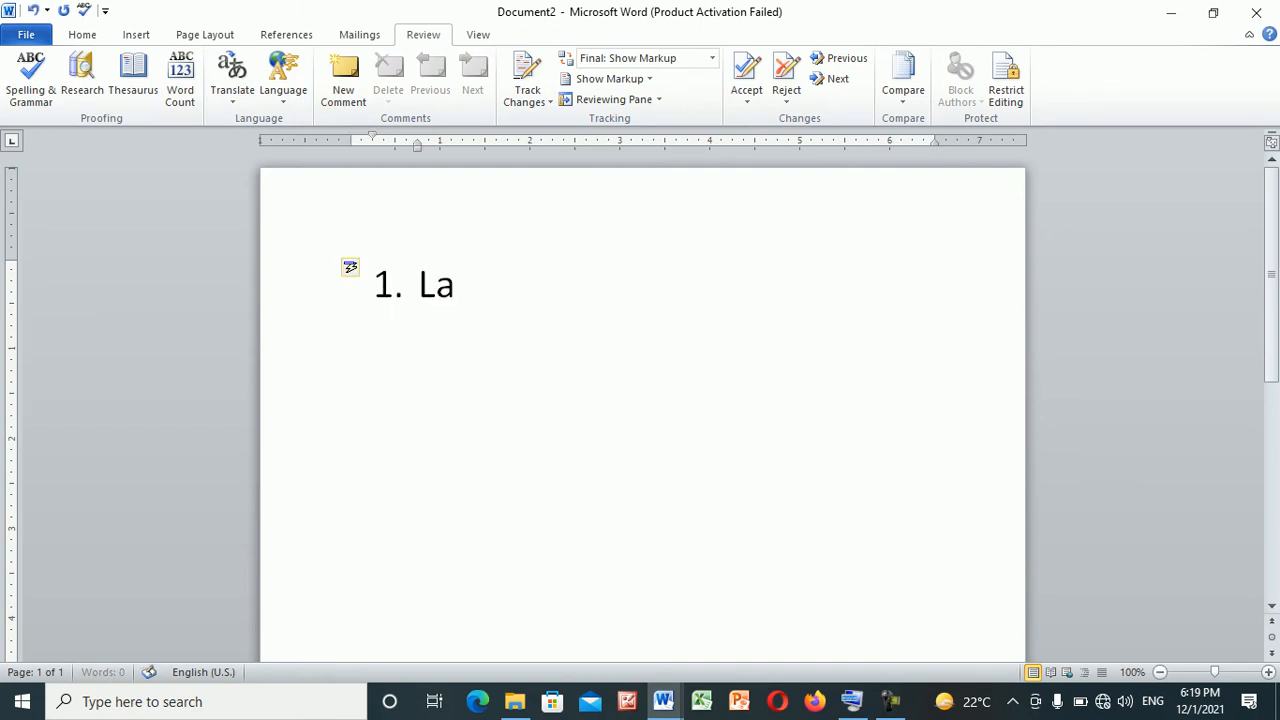
pyautogui.write('nguage:')
pyautogui.press('Return')
pyautogui.press('BackSpace')
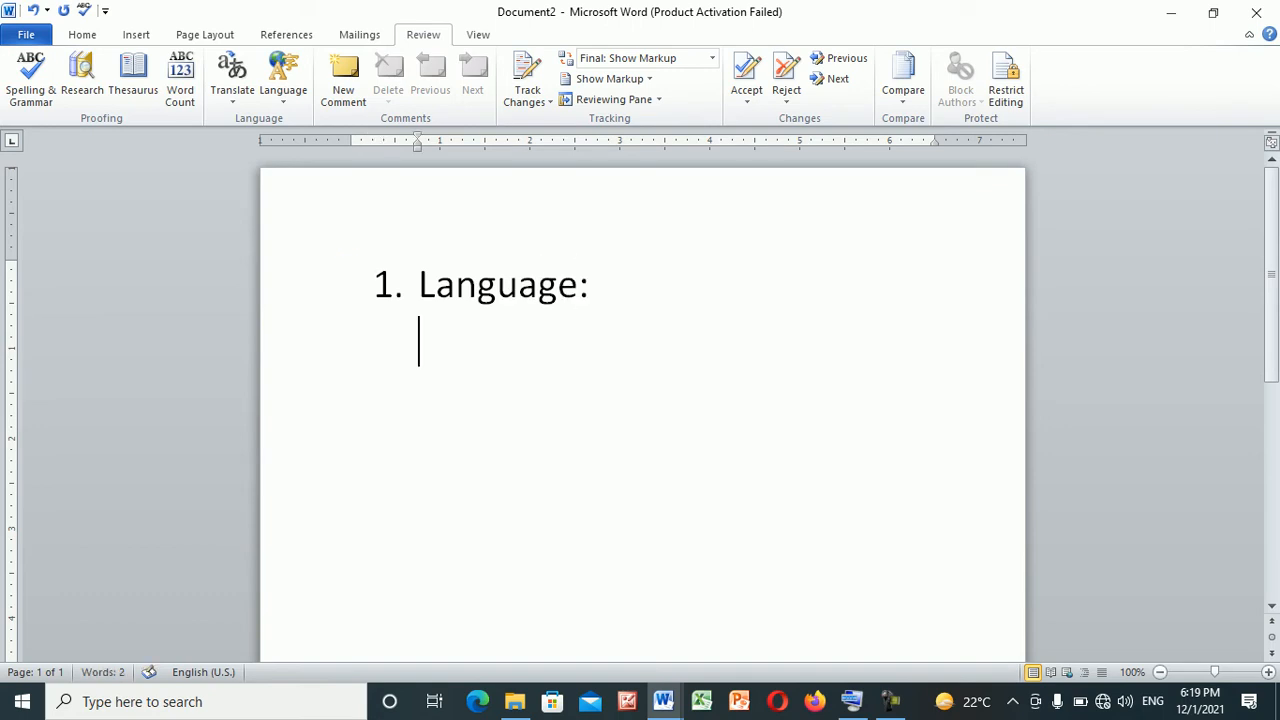
# Examine the available proofing languages, browsing the full list down to the Urdu entries
pyautogui.click(283, 75)
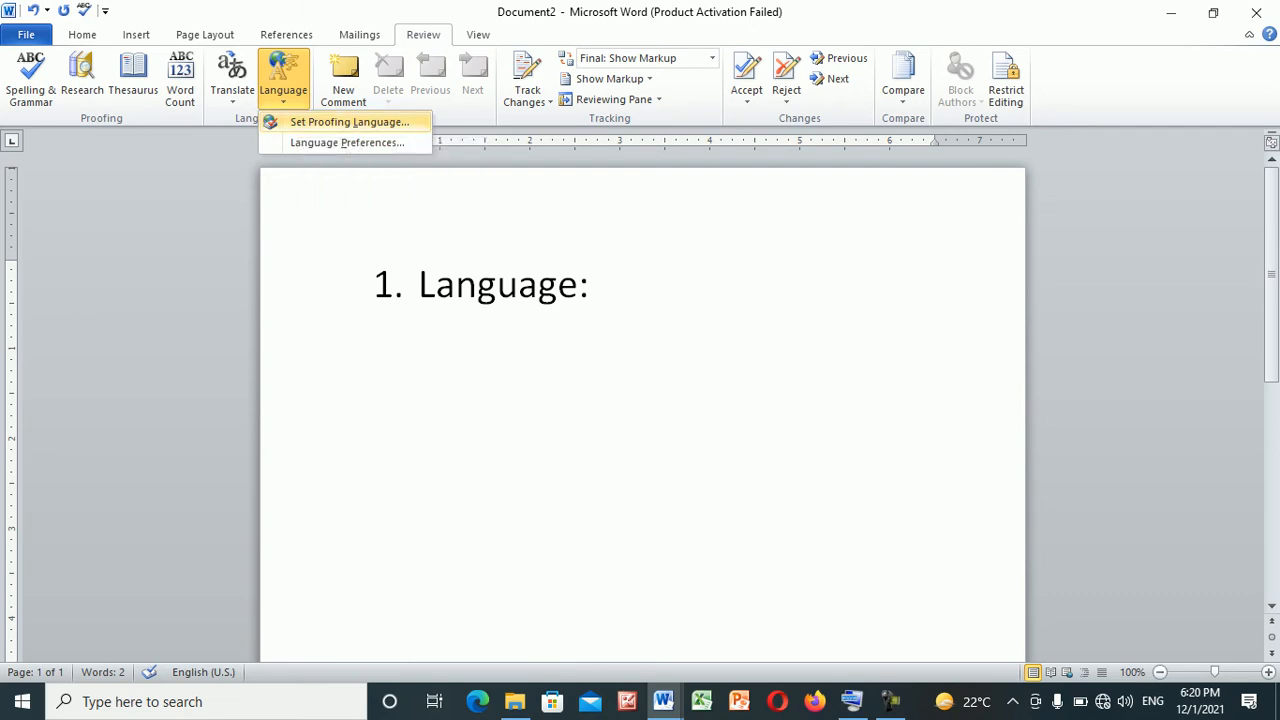
pyautogui.click(349, 121)
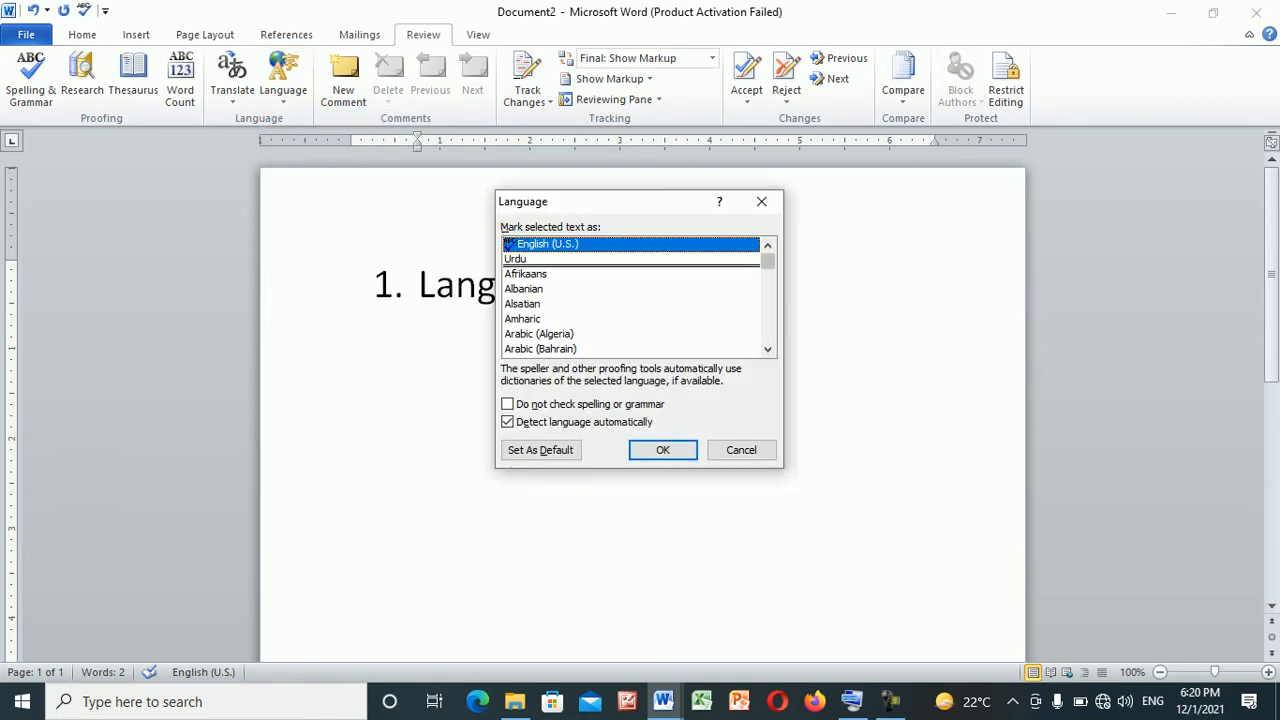
pyautogui.scroll(-15, 600, 300)
pyautogui.scroll(-7, 635, 296)
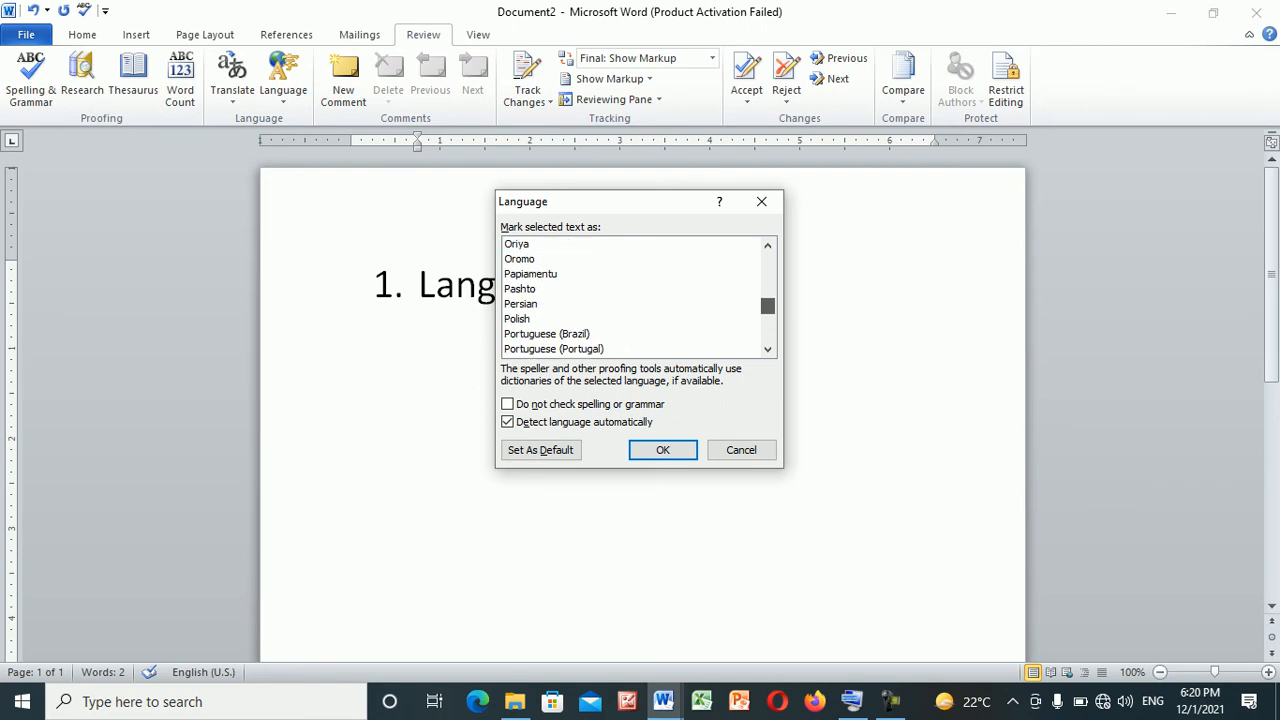
pyautogui.scroll(2, 635, 296)
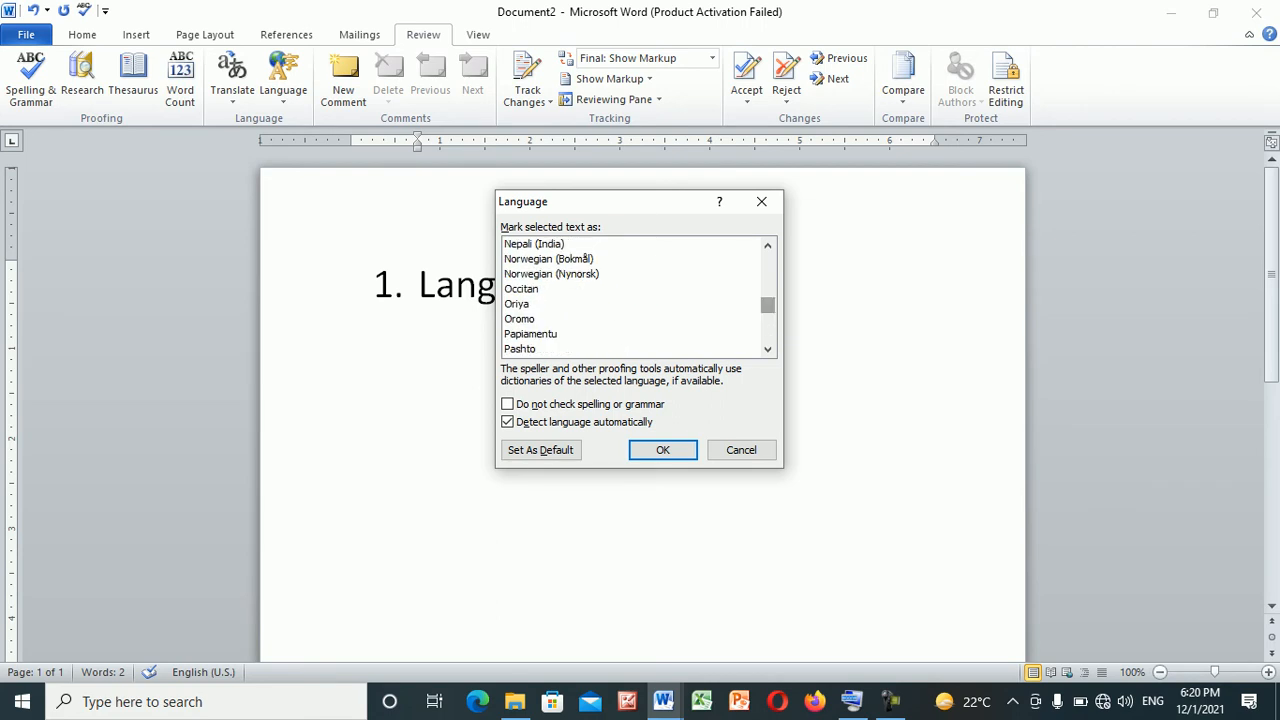
pyautogui.click(768, 349)
pyautogui.click(768, 349)
pyautogui.click(768, 349)
pyautogui.click(768, 349)
pyautogui.click(768, 349)
pyautogui.click(768, 349)
pyautogui.click(768, 349)
pyautogui.click(768, 349)
pyautogui.click(768, 349)
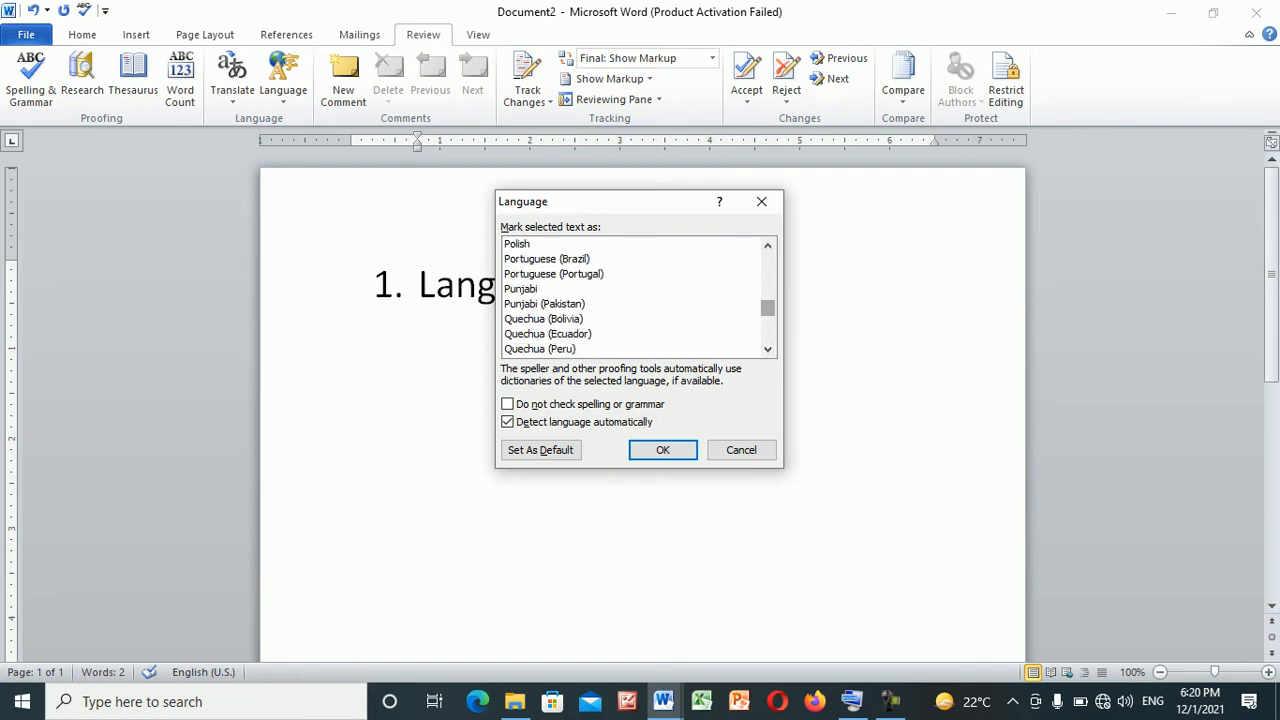
pyautogui.click(768, 245)
pyautogui.click(768, 245)
pyautogui.click(768, 245)
pyautogui.click(768, 245)
pyautogui.click(768, 245)
pyautogui.click(768, 245)
pyautogui.click(768, 245)
pyautogui.click(768, 245)
pyautogui.click(768, 245)
pyautogui.click(768, 245)
pyautogui.click(768, 245)
pyautogui.click(768, 245)
pyautogui.moveTo(768, 304); pyautogui.dragTo(768, 334)
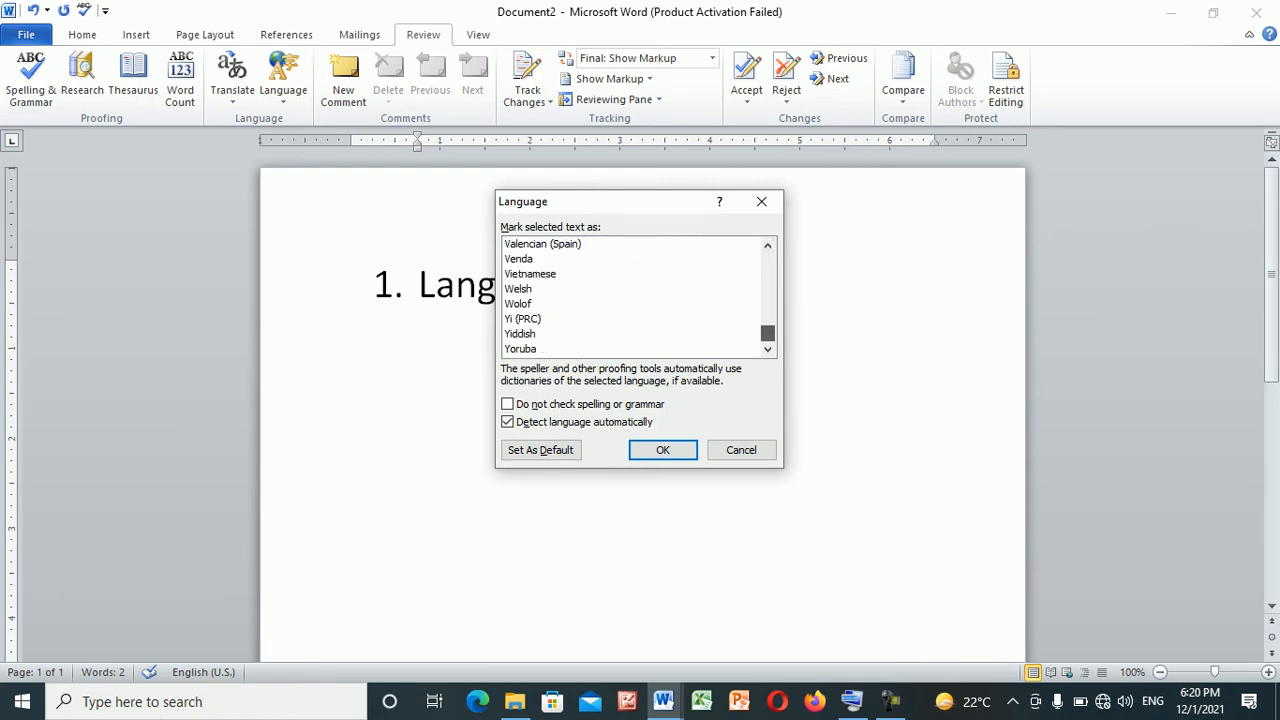
pyautogui.click(768, 245)
pyautogui.click(768, 245)
pyautogui.click(768, 245)
pyautogui.click(768, 245)
pyautogui.click(768, 245)
pyautogui.click(768, 245)
pyautogui.click(768, 245)
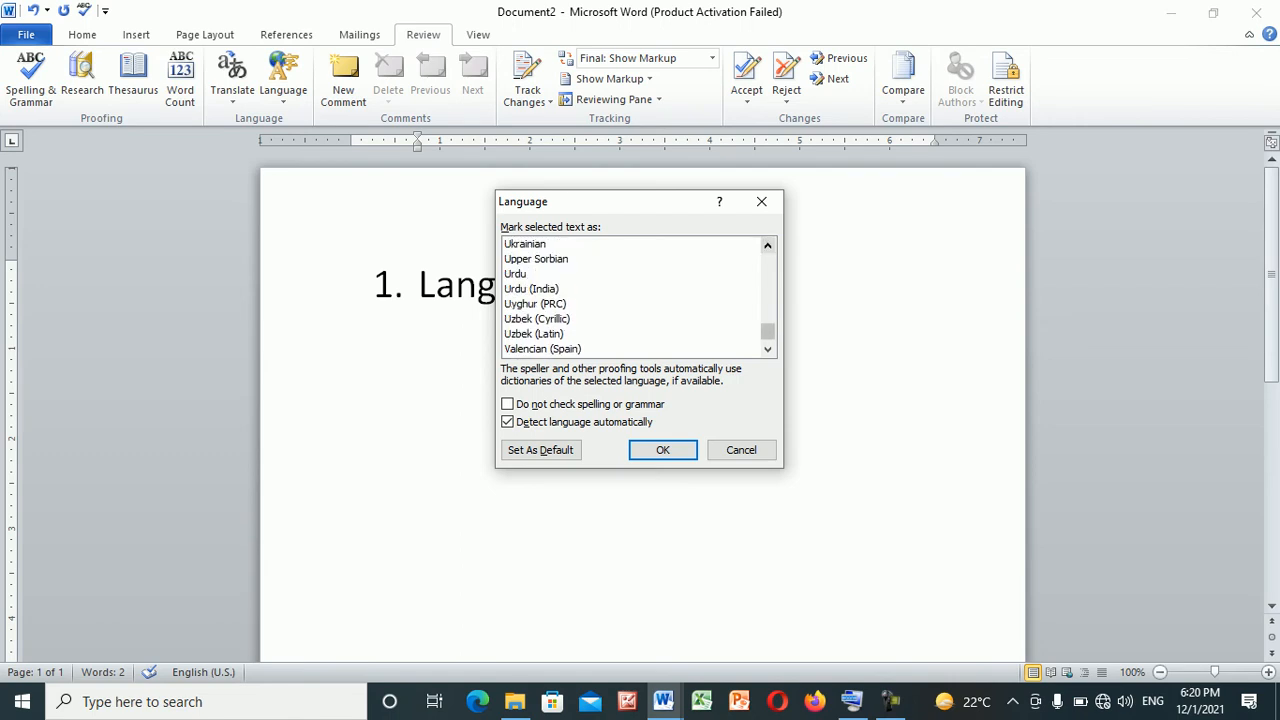
# Try the Urdu and Urdu (India) entries as the proofing language and close the language settings
pyautogui.click(550, 304)
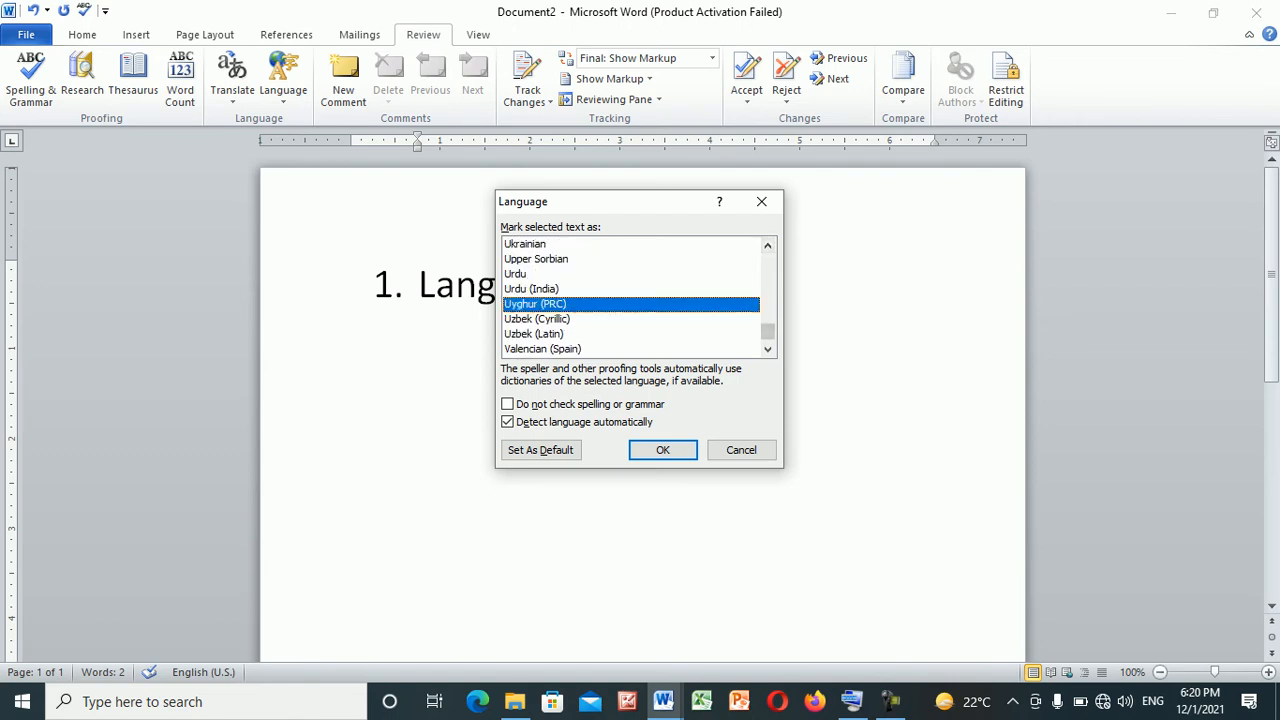
pyautogui.click(550, 274)
pyautogui.click(550, 289)
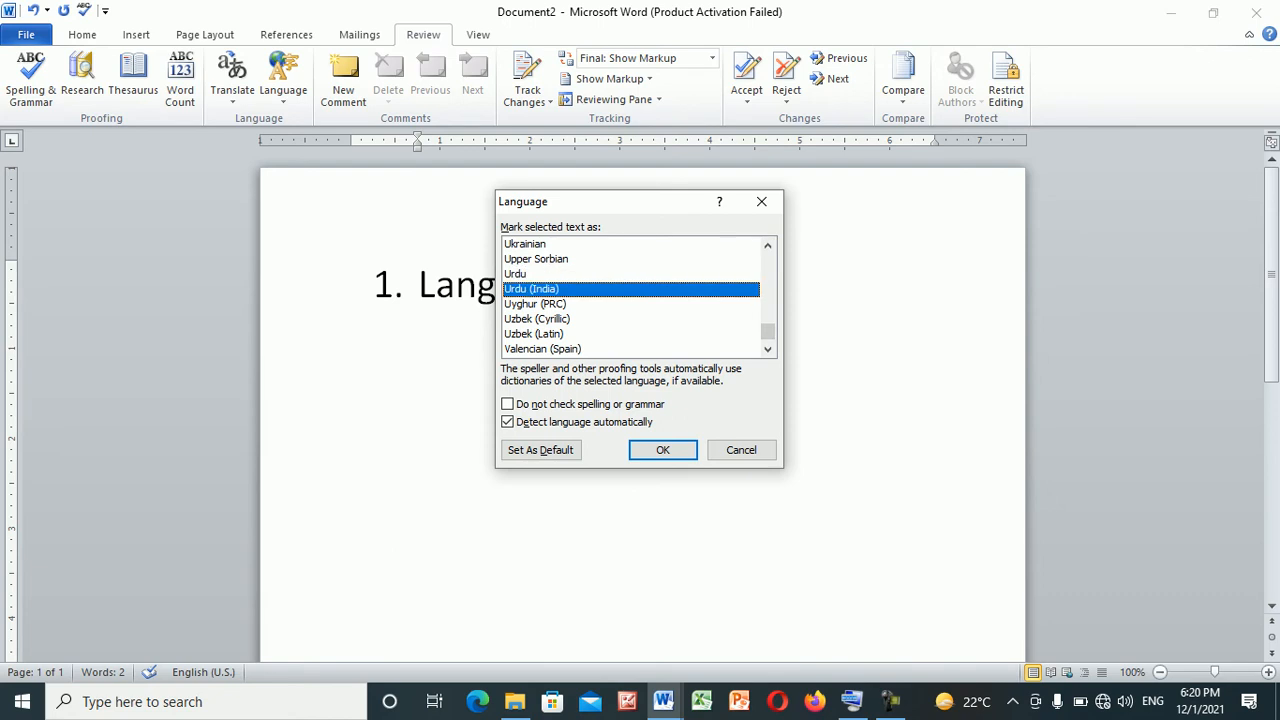
pyautogui.press('Up')
pyautogui.press('Up')
pyautogui.press('Up')
pyautogui.press('Up')
pyautogui.press('Up')
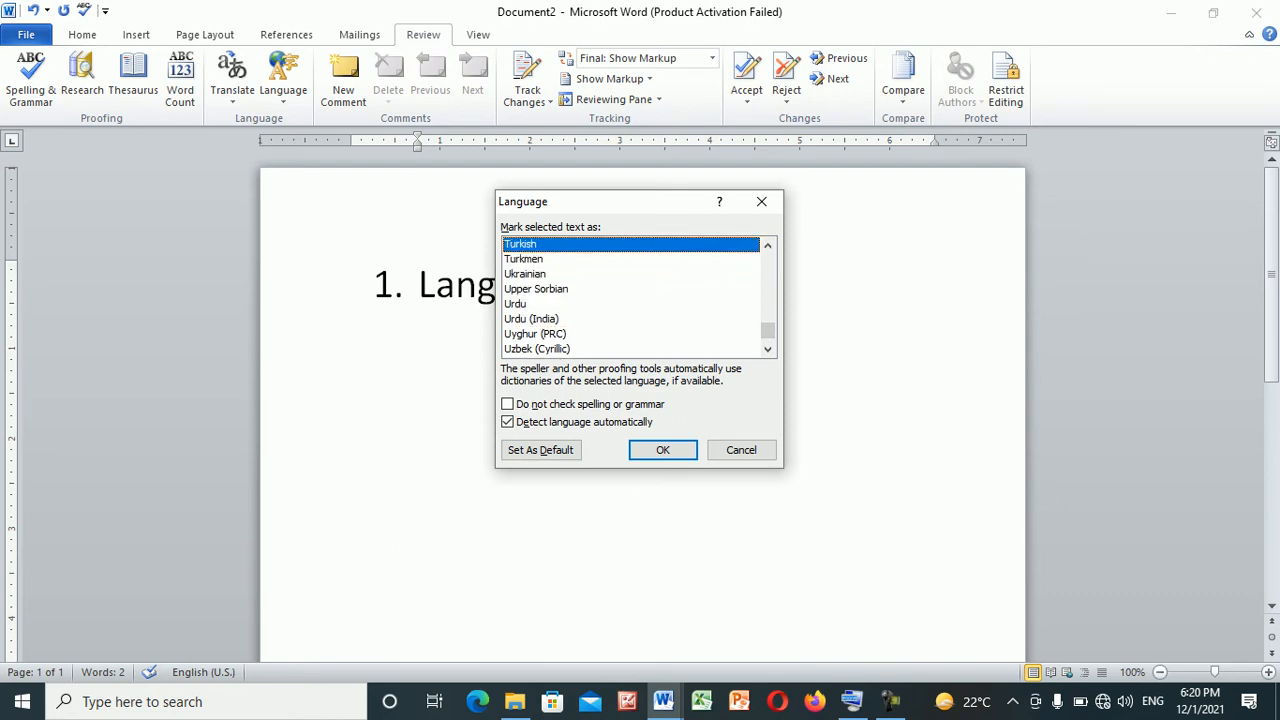
pyautogui.press('Down')
pyautogui.press('Down')
pyautogui.press('Down')
pyautogui.press('Down')
pyautogui.press('Down')
pyautogui.press('Up')
pyautogui.press('Return')
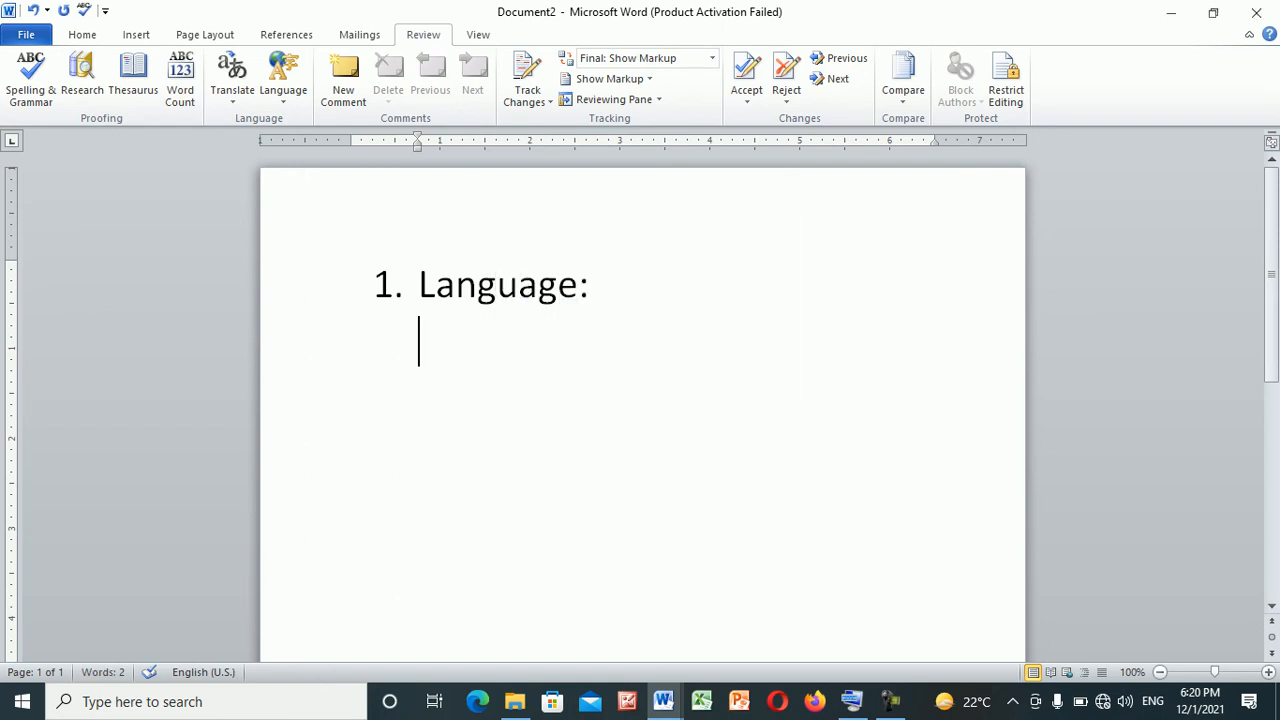
# Test the typing language with the sample text "dsdfsd" below the heading, and remove it again
pyautogui.write('dsdfsd')
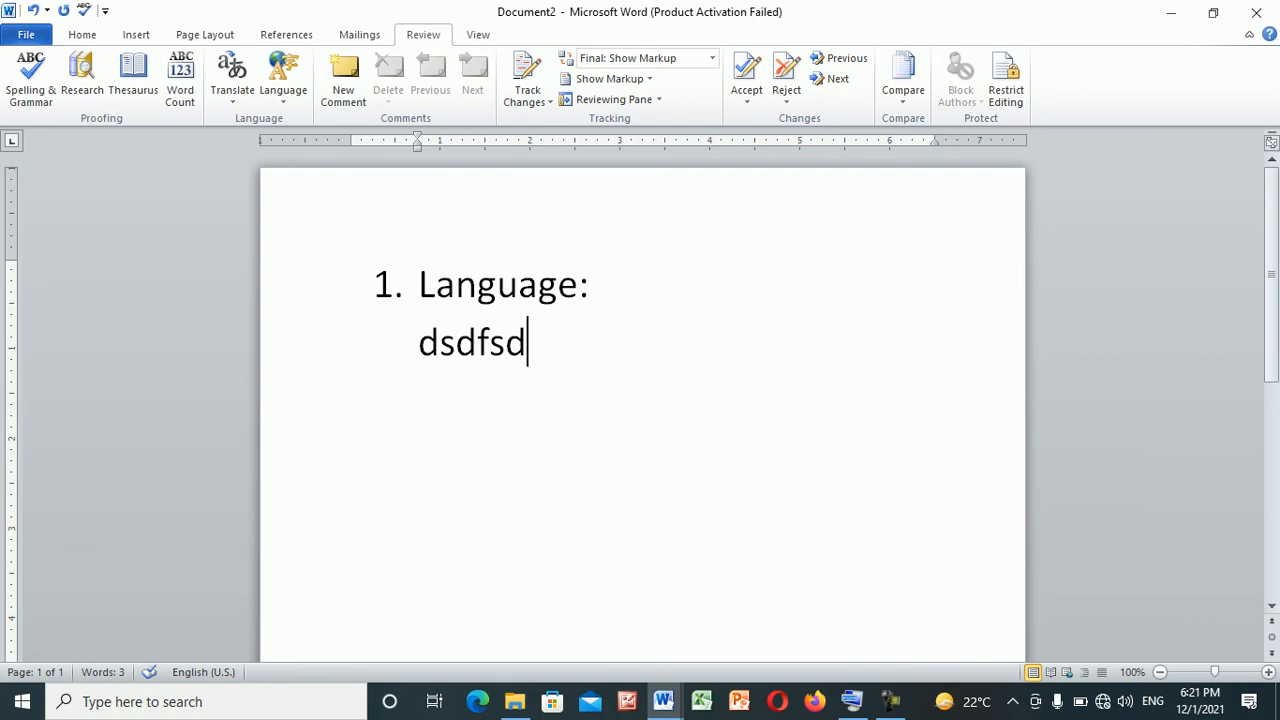
pyautogui.hotkey('shift', 'Left')
pyautogui.hotkey('shift', 'Left')
pyautogui.hotkey('shift', 'Left')
pyautogui.hotkey('shift', 'Left')
pyautogui.hotkey('shift', 'Left')
pyautogui.hotkey('shift', 'Left')
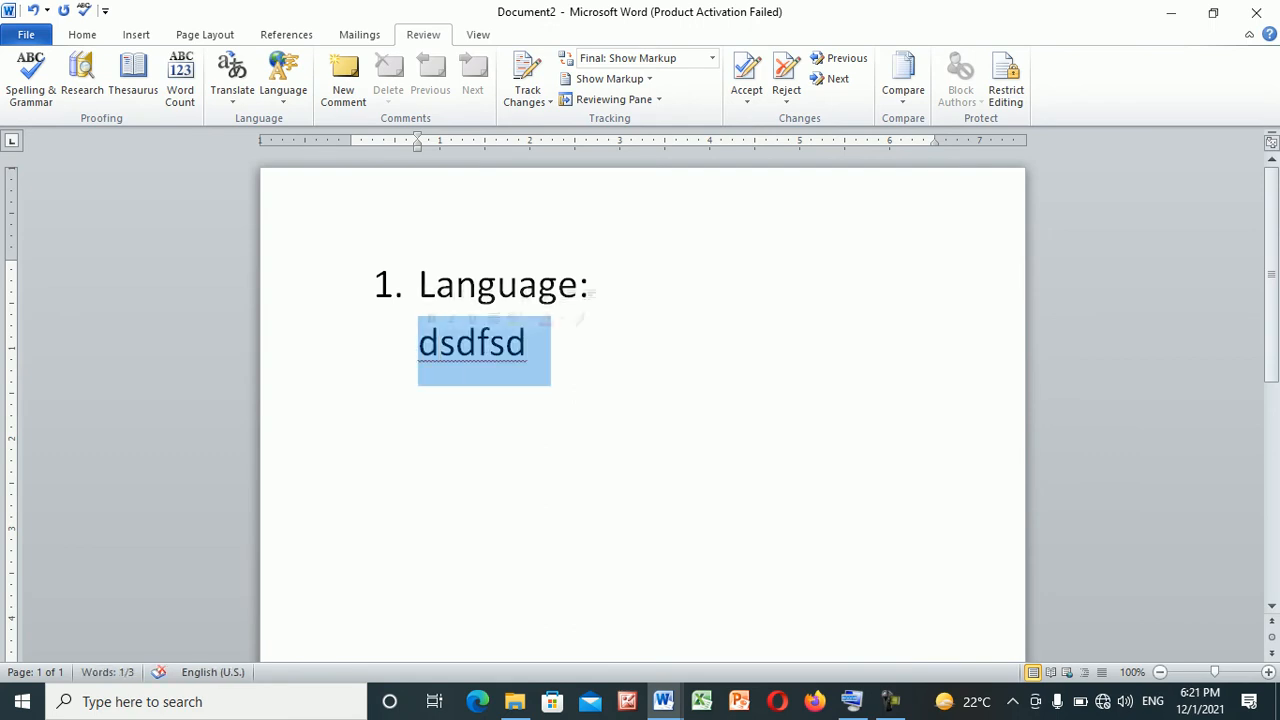
pyautogui.press('BackSpace')
pyautogui.press('BackSpace')
pyautogui.press('Return')
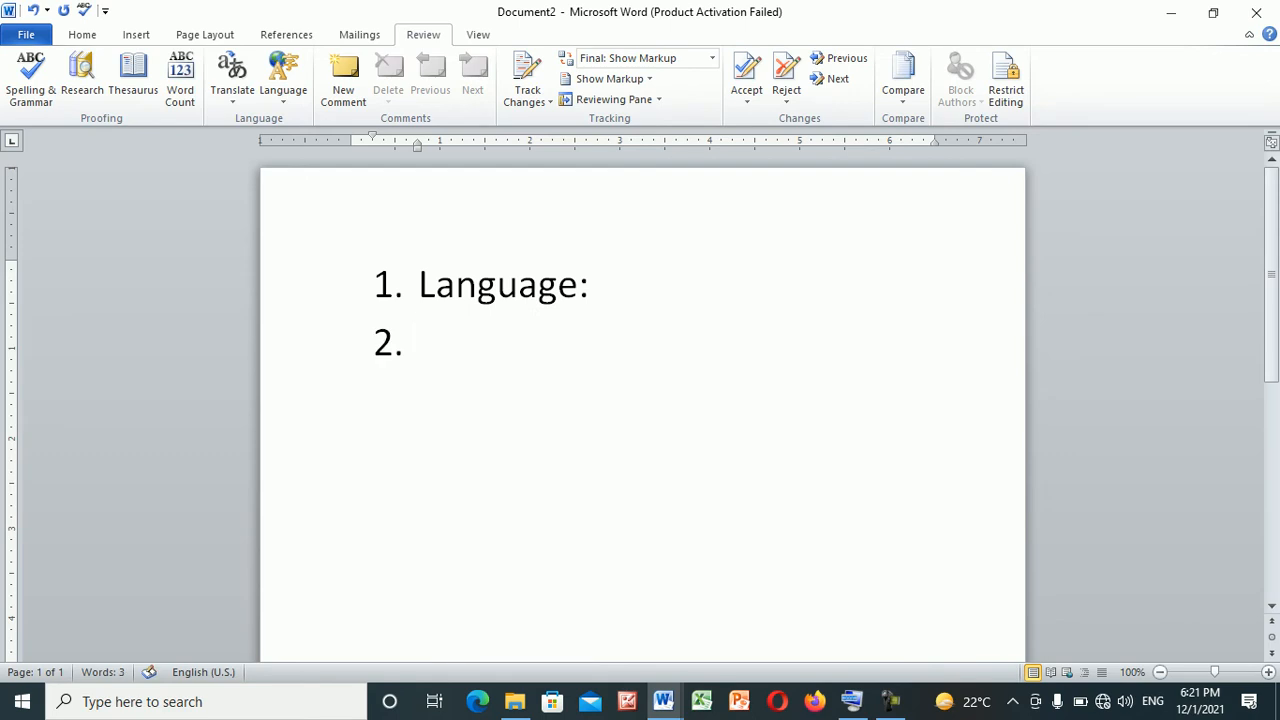
pyautogui.press('BackSpace')
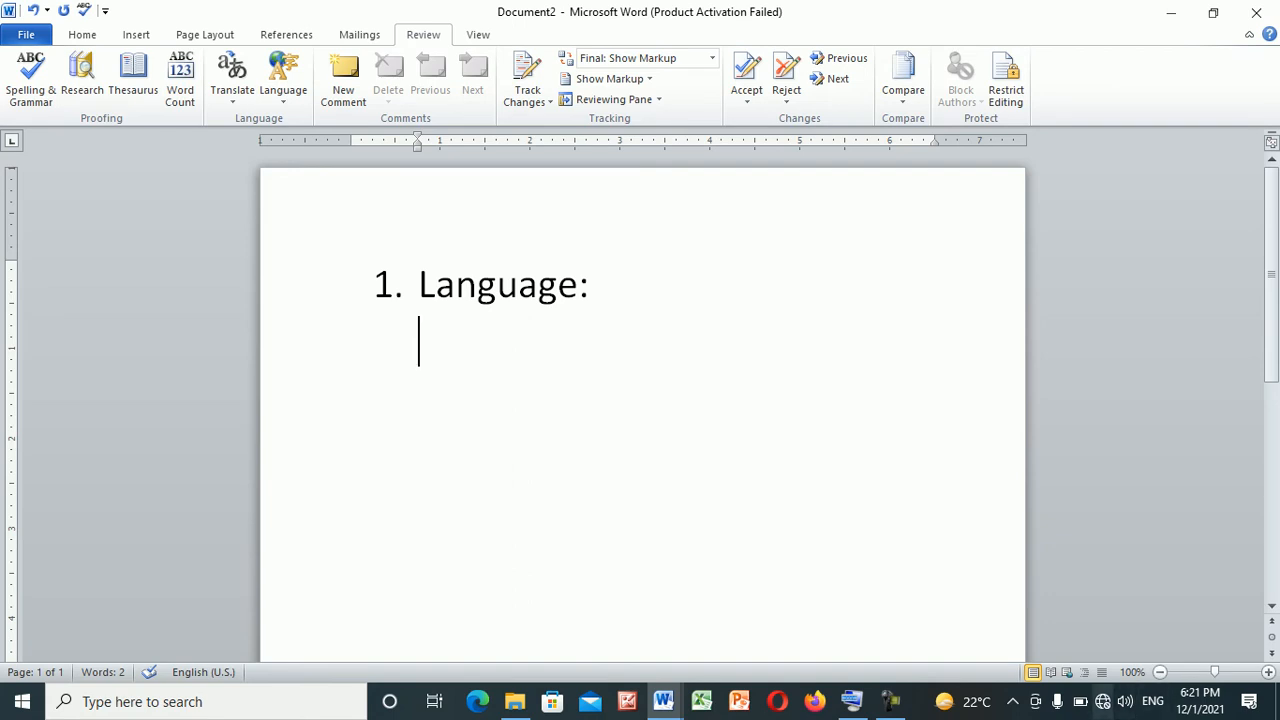
# Look up the installed input languages and write "CRULP" on the line below the Language heading
pyautogui.click(1103, 701)
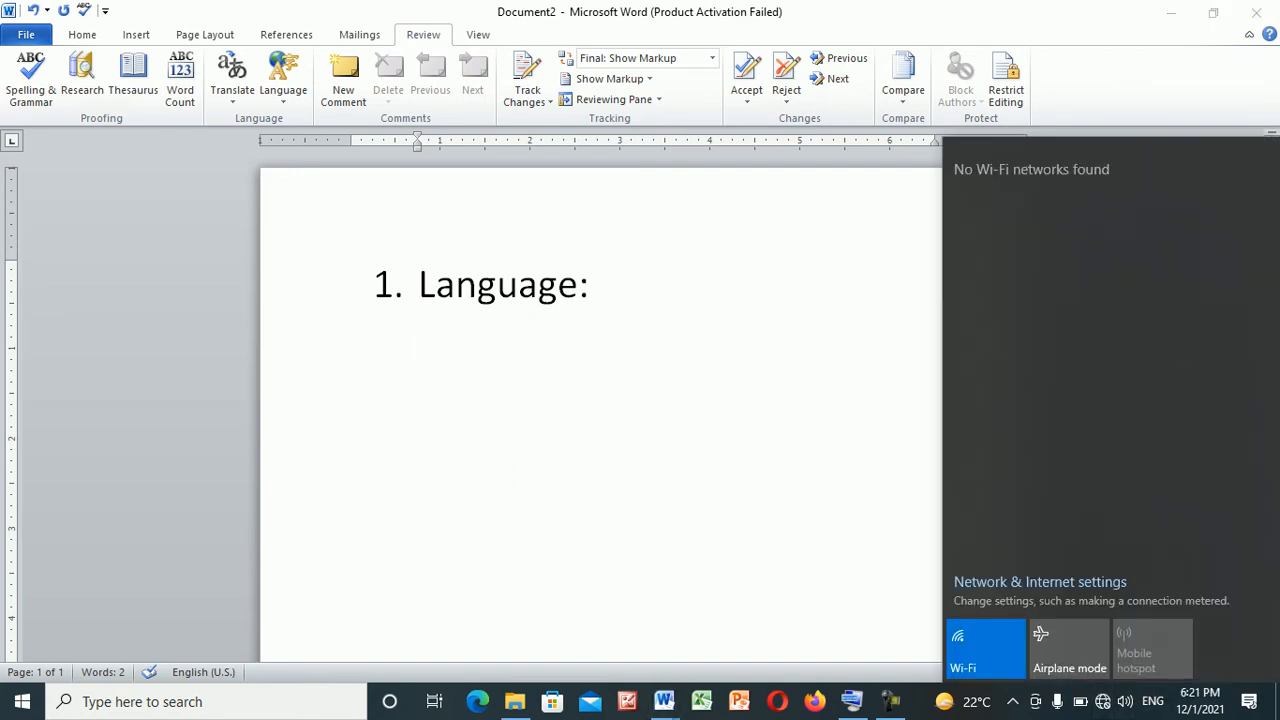
pyautogui.press('Escape')
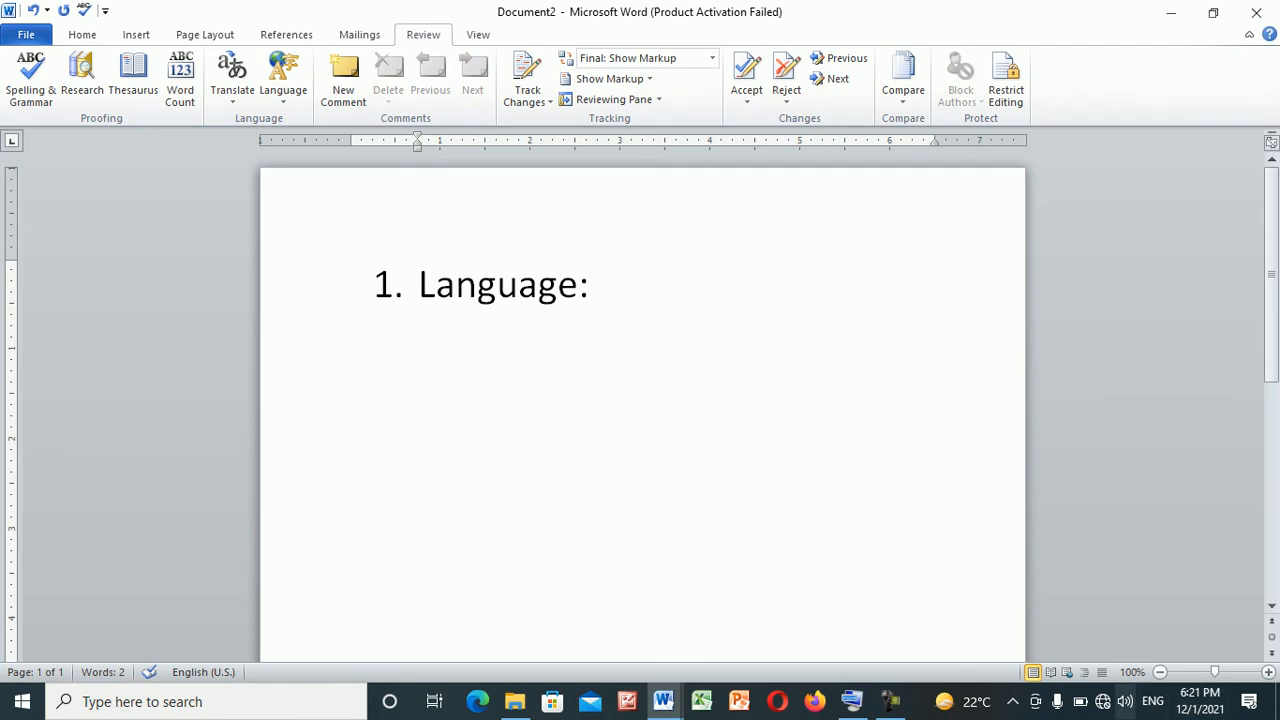
pyautogui.click(1153, 701)
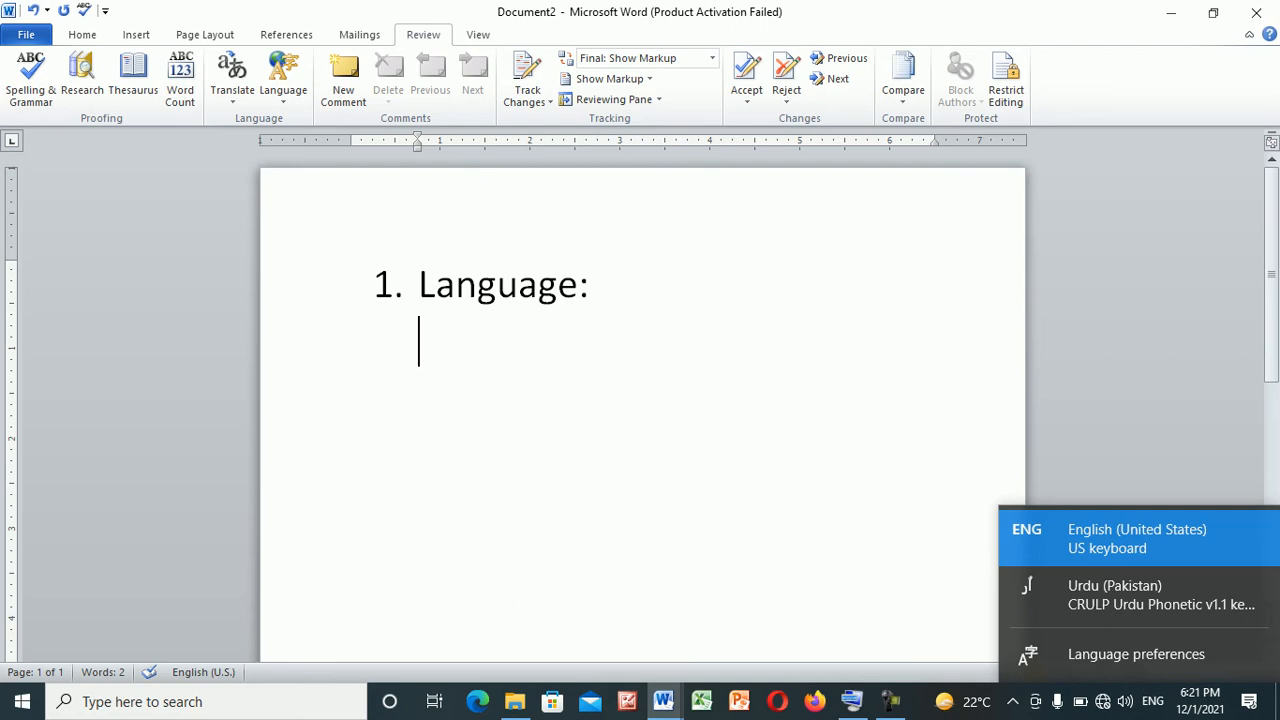
pyautogui.write('CRU')
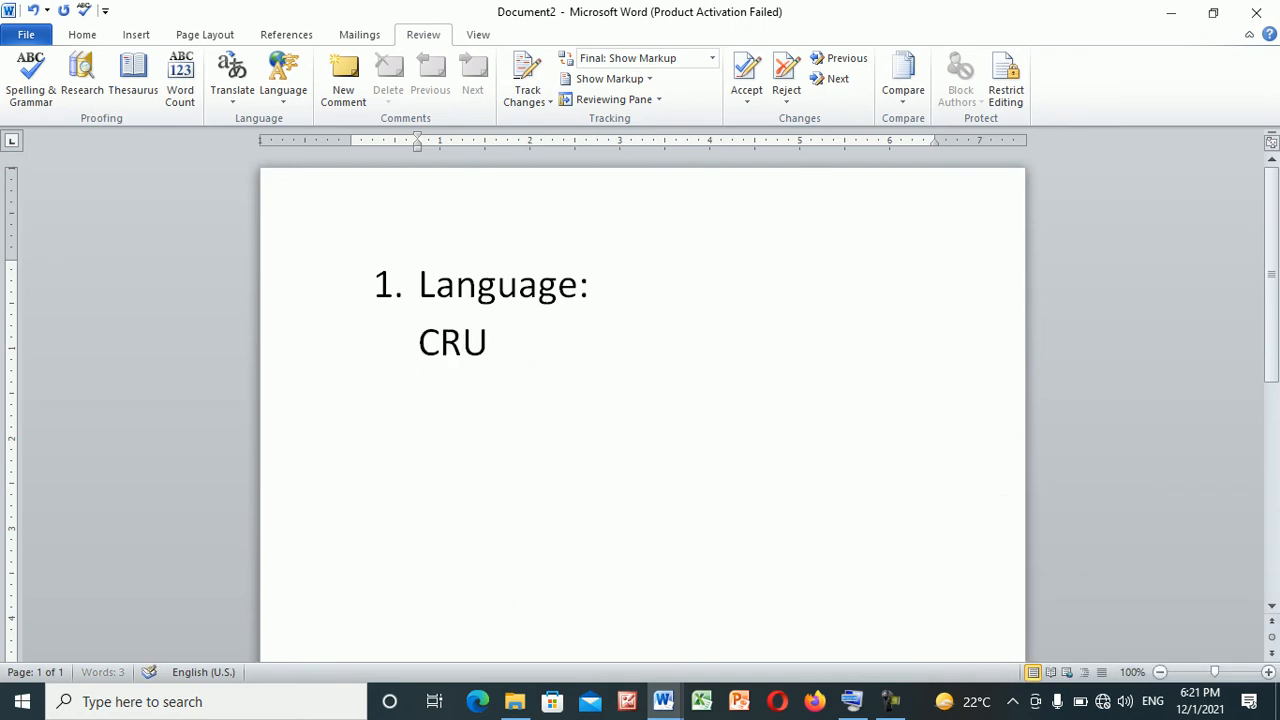
pyautogui.write('LP')
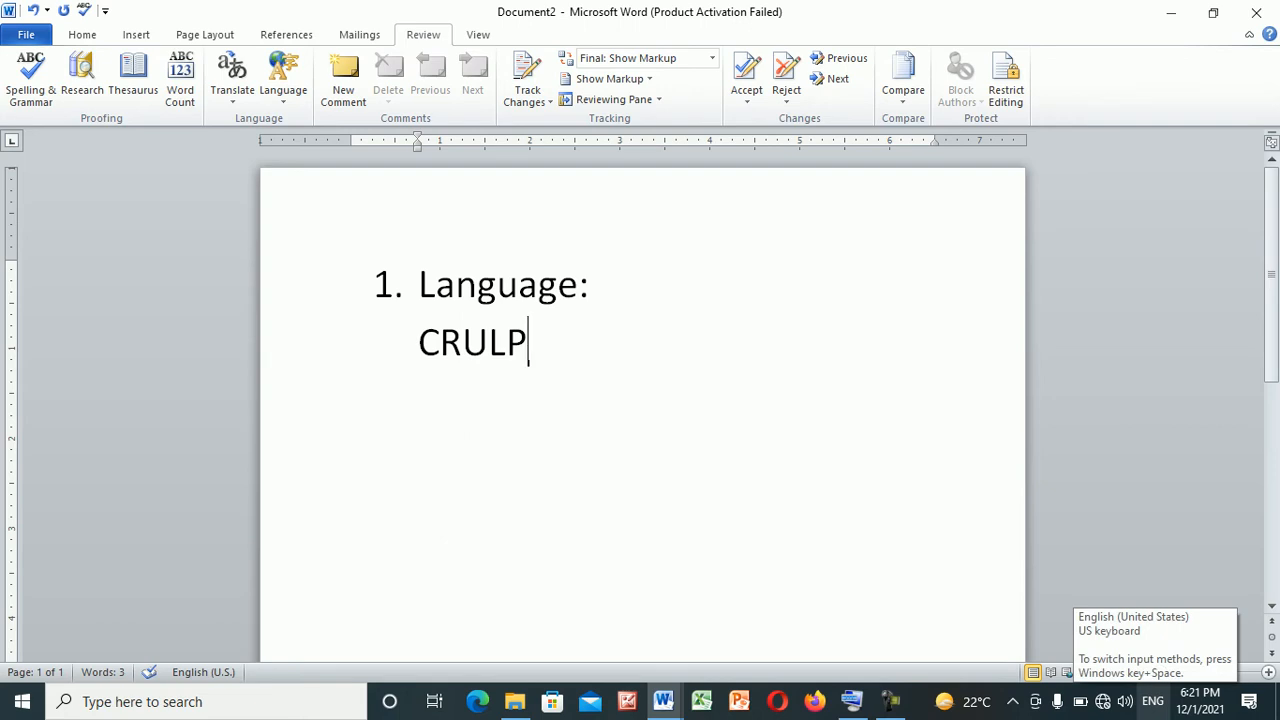
# Recheck the installed Urdu keyboard's name and complete the line as "CRULP URDU PHONETIC KEYBOARD."
pyautogui.click(1153, 701)
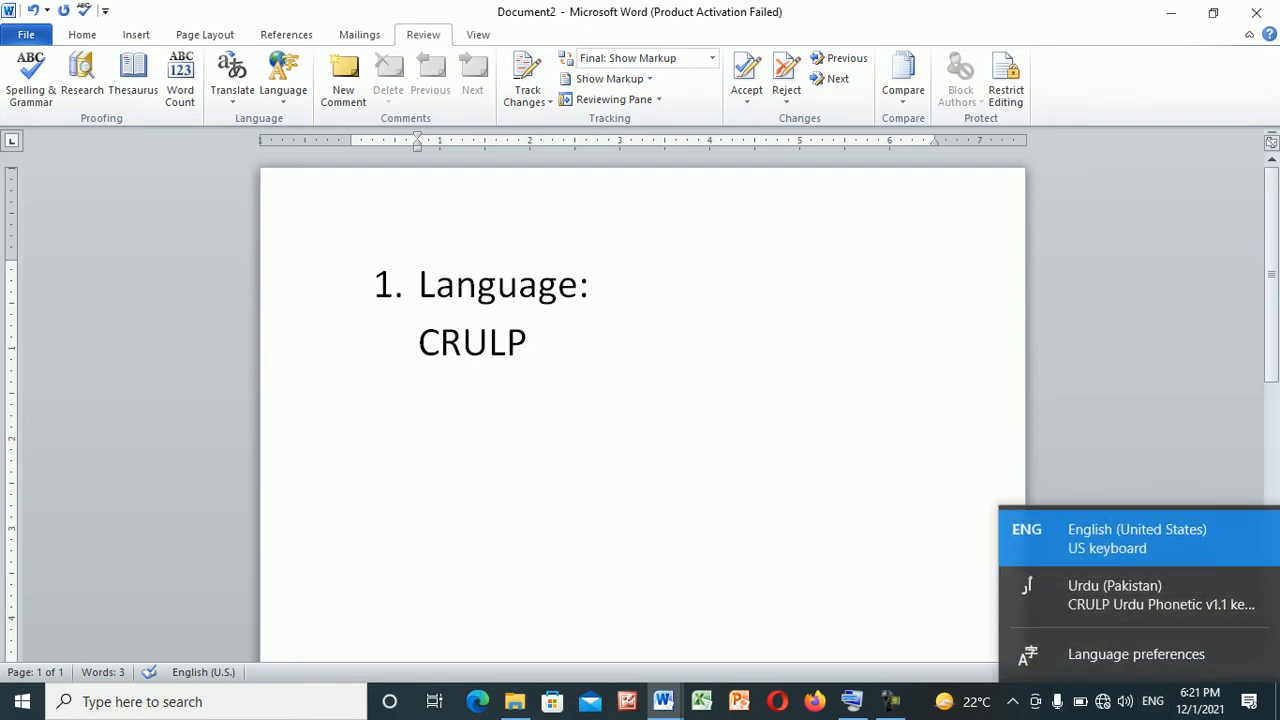
pyautogui.press('Escape')
pyautogui.write('URDU PO')
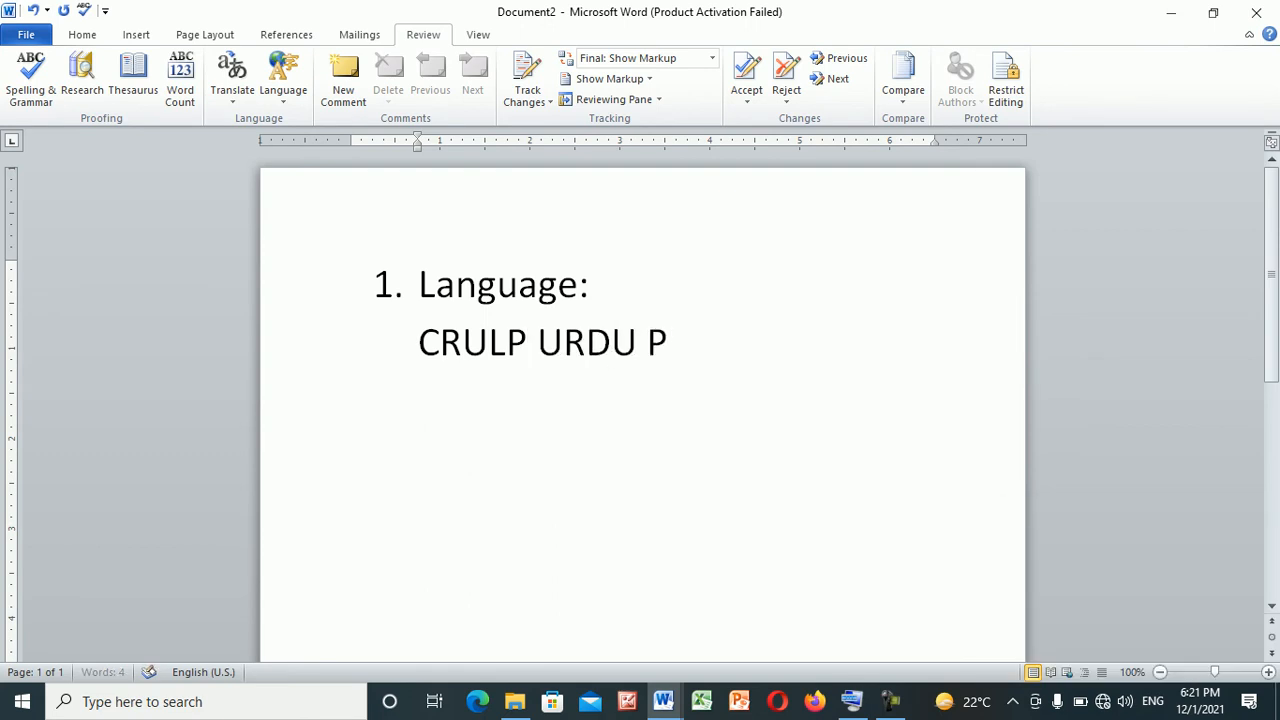
pyautogui.press('BackSpace')
pyautogui.press('BackSpace')
pyautogui.press('BackSpace')
pyautogui.write('PHO')
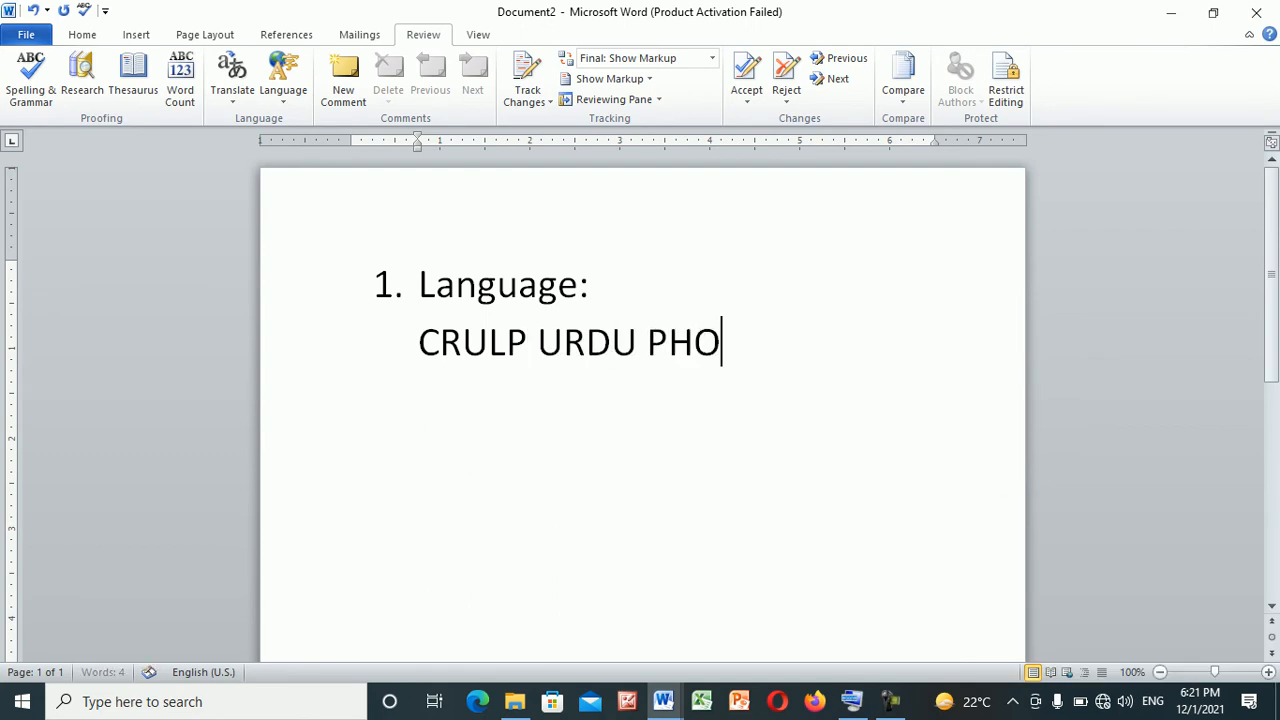
pyautogui.write('NETIC')
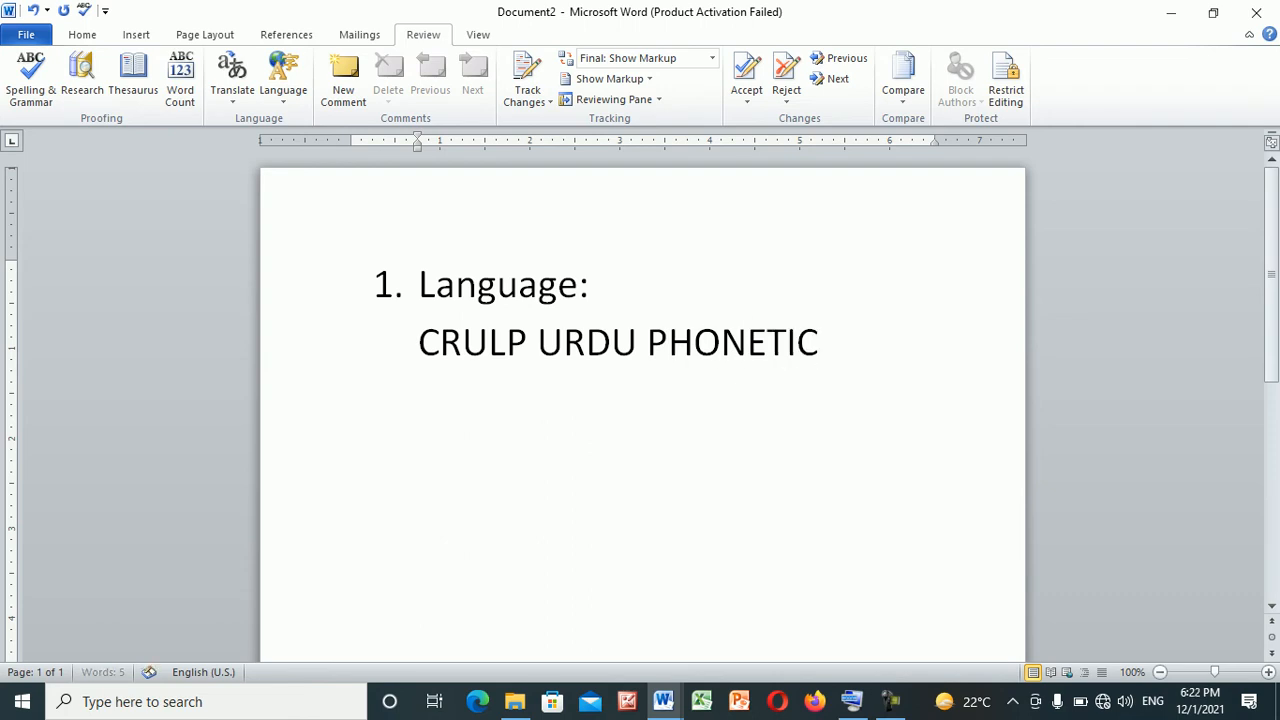
pyautogui.write(' KEYBOARD.')
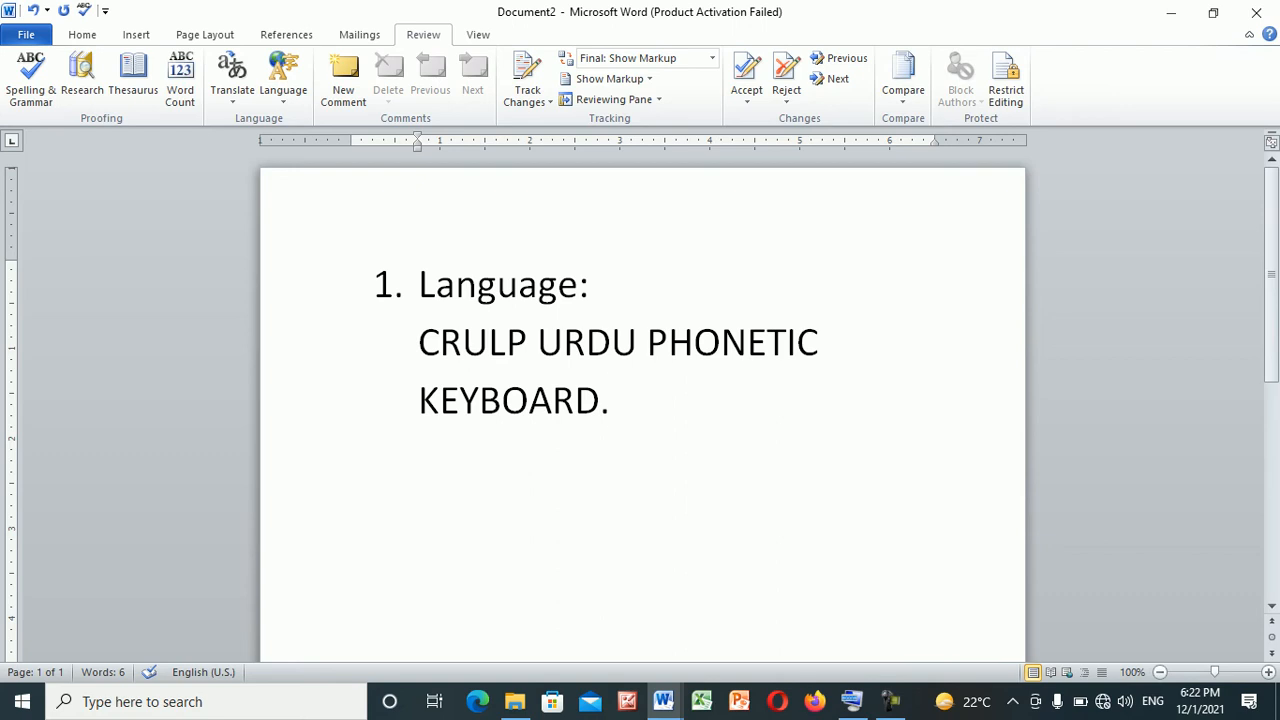
# Switch the input language to Urdu (Pakistan) with the CRULP Urdu Phonetic keyboard and start a new line
pyautogui.click(1153, 701)
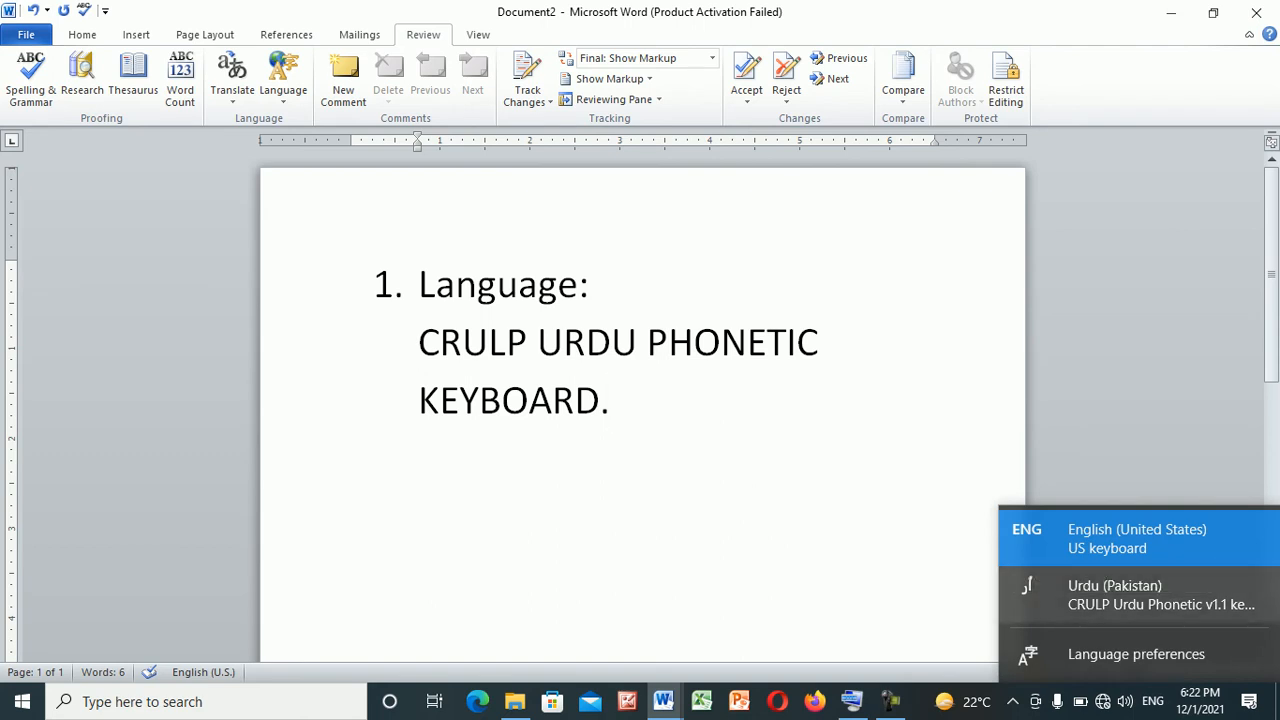
pyautogui.click(1115, 595)
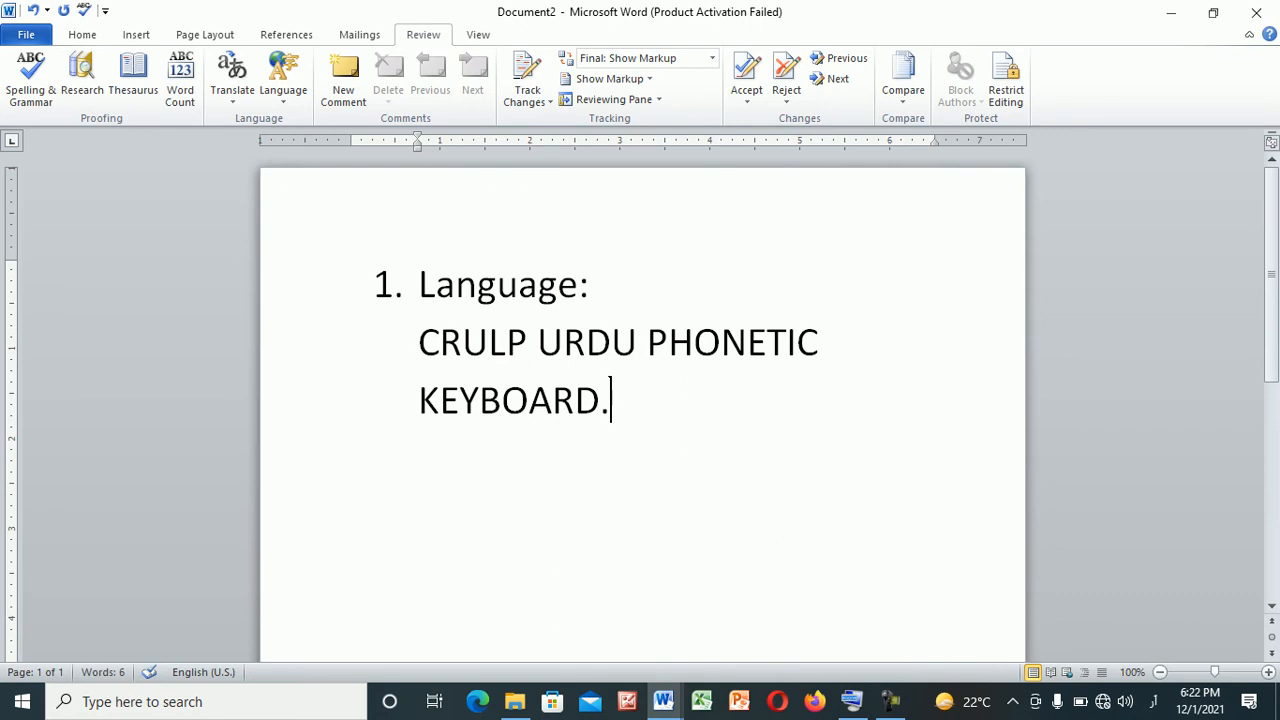
pyautogui.press('Return')
# Write the Urdu text "برائٹ فیوچر انسٹی ٹیوٹ" on the new line below the keyboard name
pyautogui.write('برا')
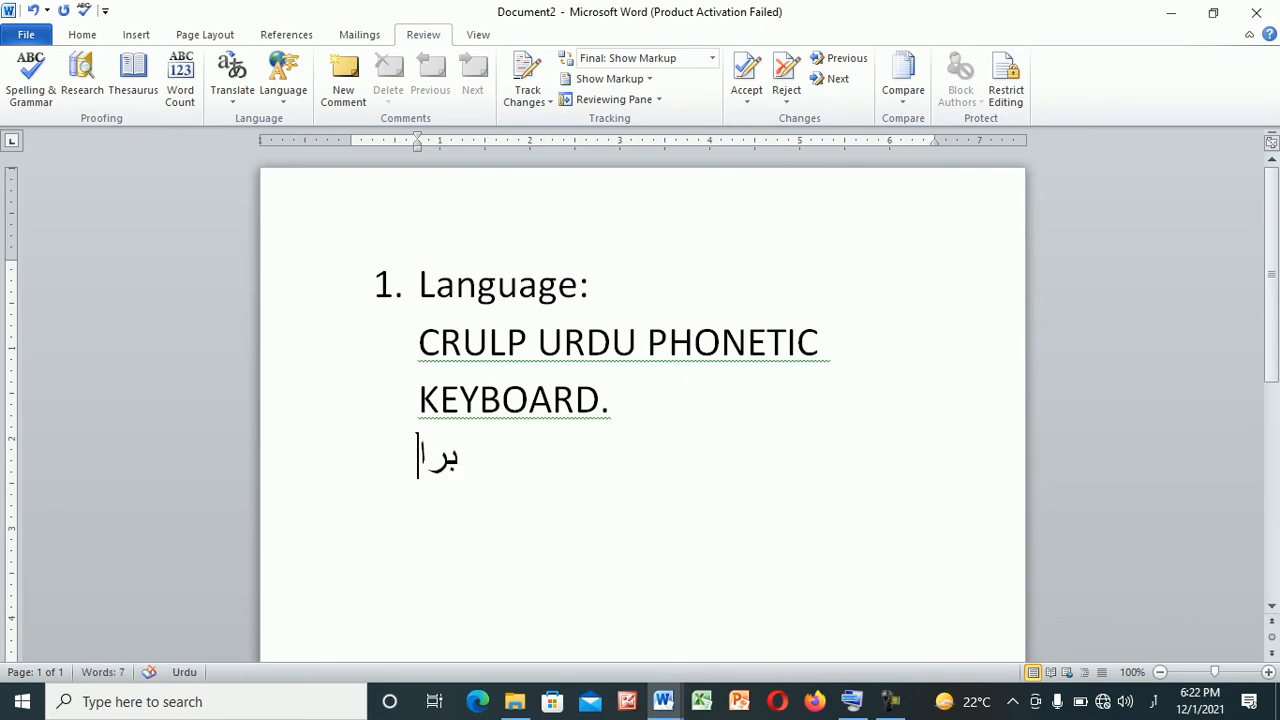
pyautogui.write('ئٹ')
pyautogui.write(' فیو')
pyautogui.write('ثر')
pyautogui.press('BackSpace')
pyautogui.press('BackSpace')
pyautogui.press('BackSpace')
pyautogui.write('چر انس')
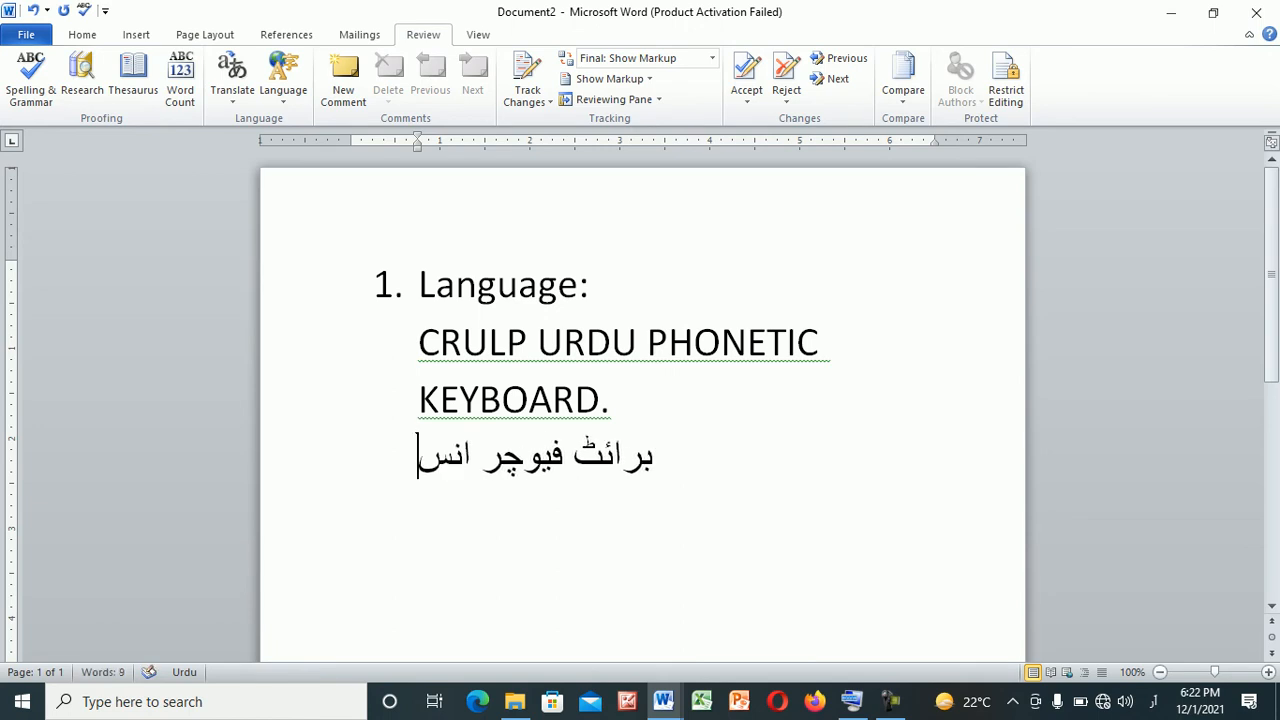
pyautogui.write('ٹی ٹیوٹ ا')
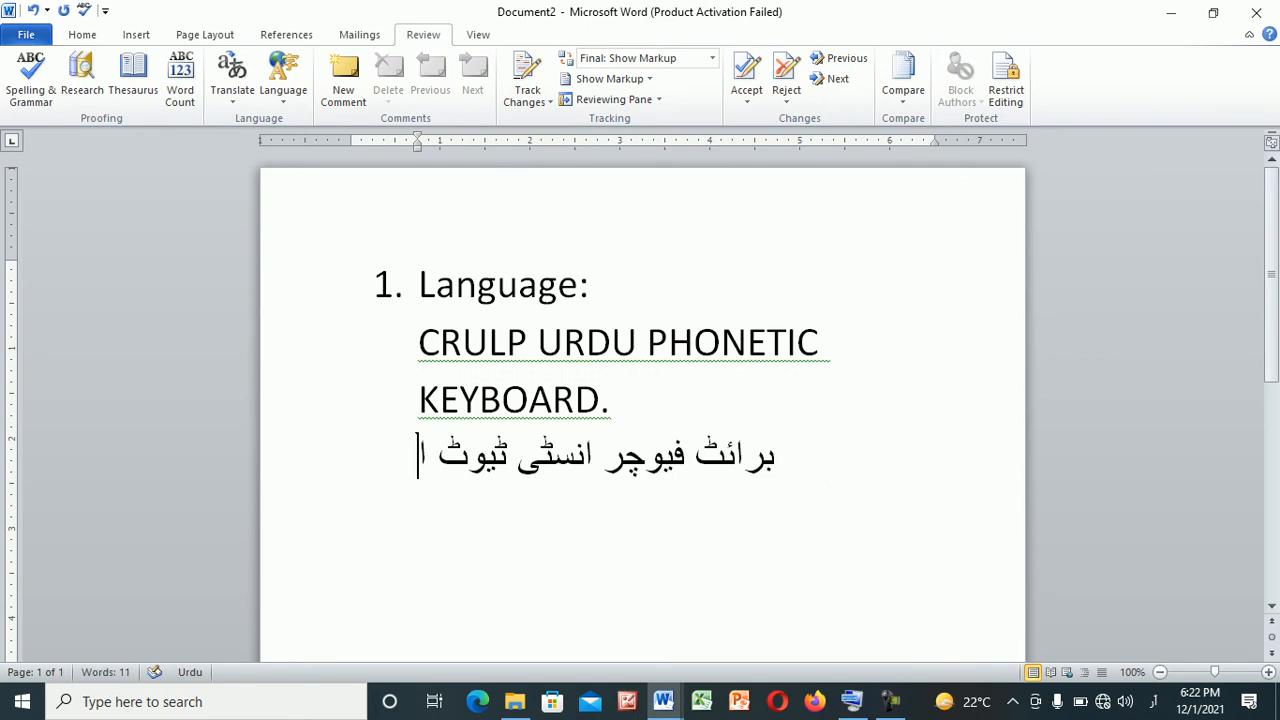
# Continue the Urdu line with "آف سائنس اینڈ ٹکنالوجی", correcting mistyped letters along the way
pyautogui.press('BackSpace')
pyautogui.write('آف ا')
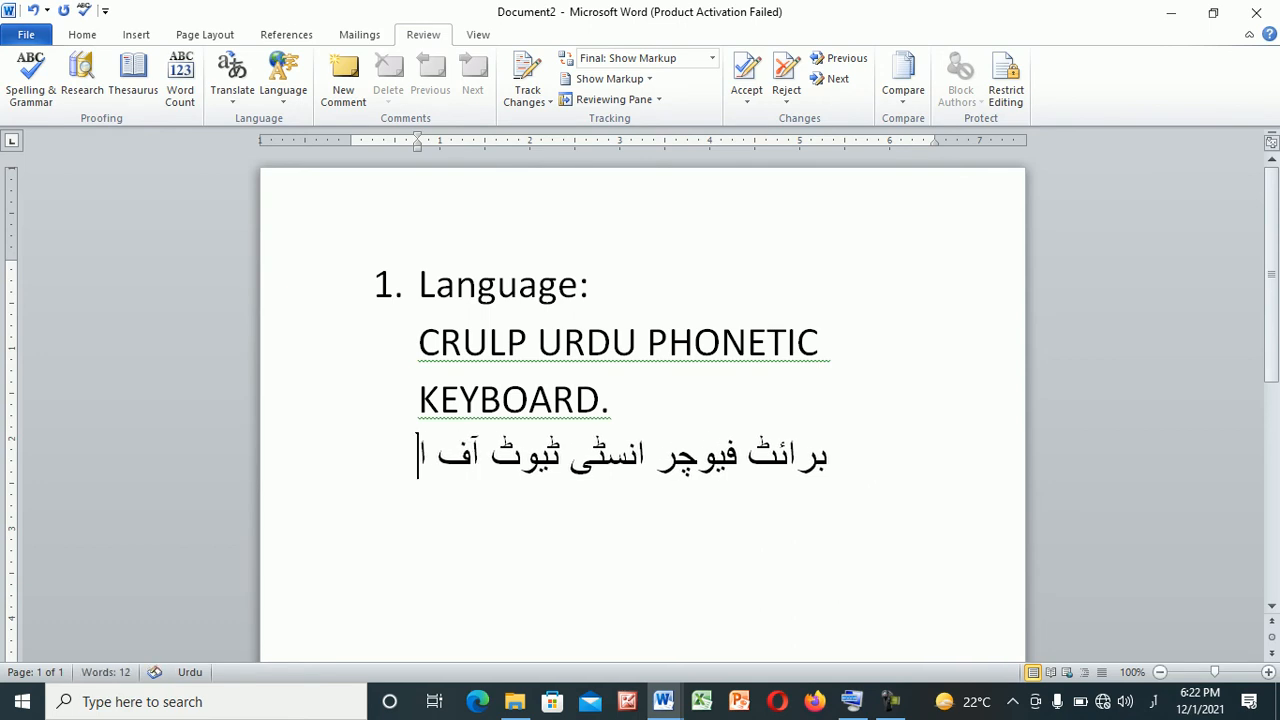
pyautogui.press('BackSpace')
pyautogui.write('سائنس')
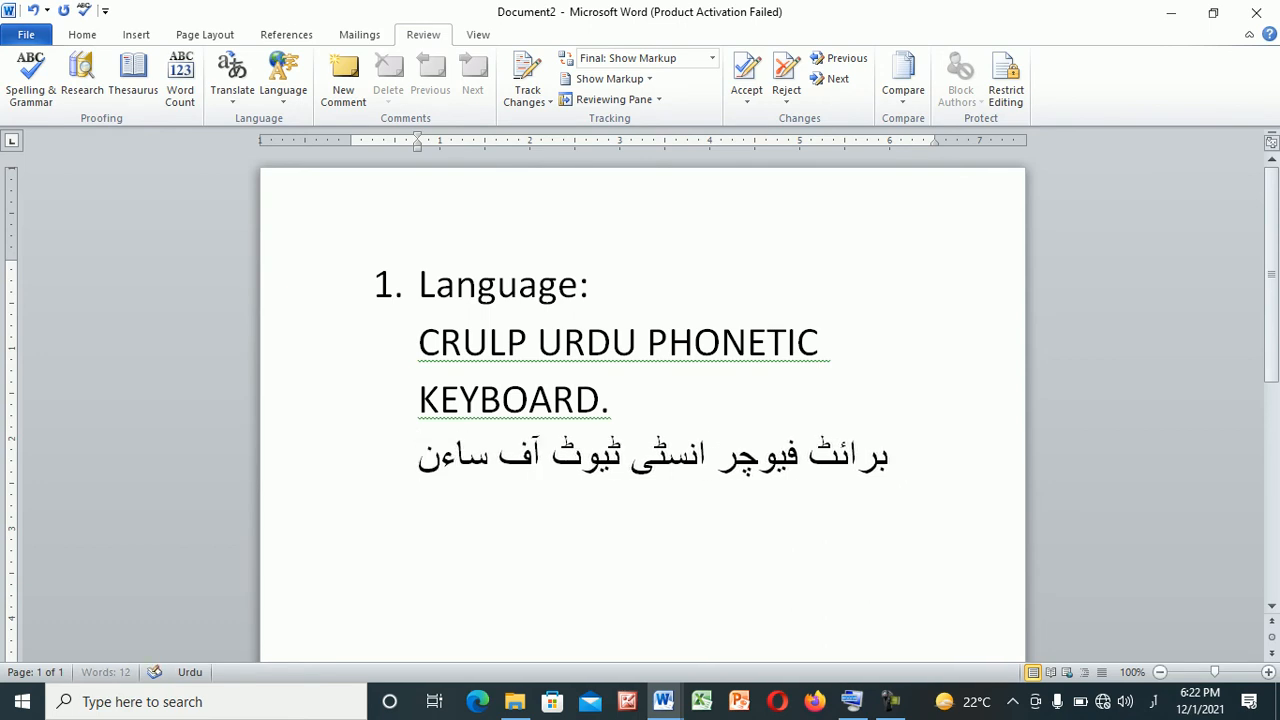
pyautogui.press('BackSpace')
pyautogui.press('BackSpace')
pyautogui.press('BackSpace')
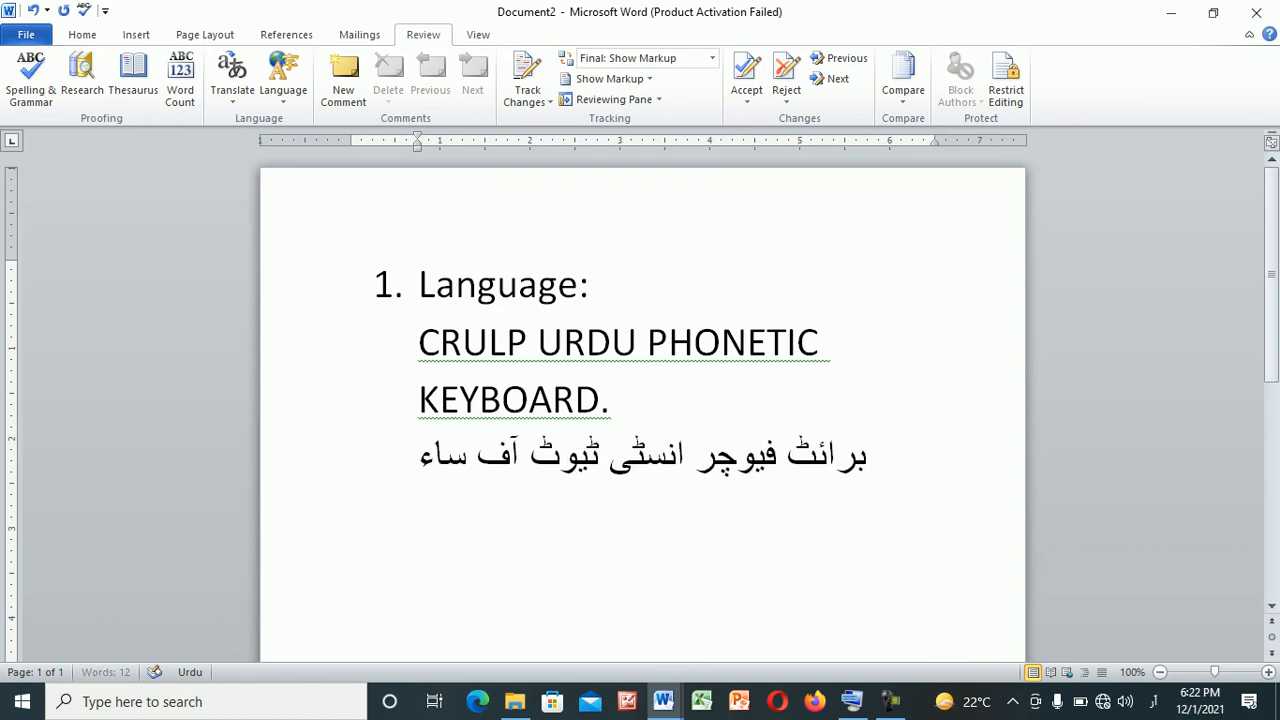
pyautogui.write('ن')
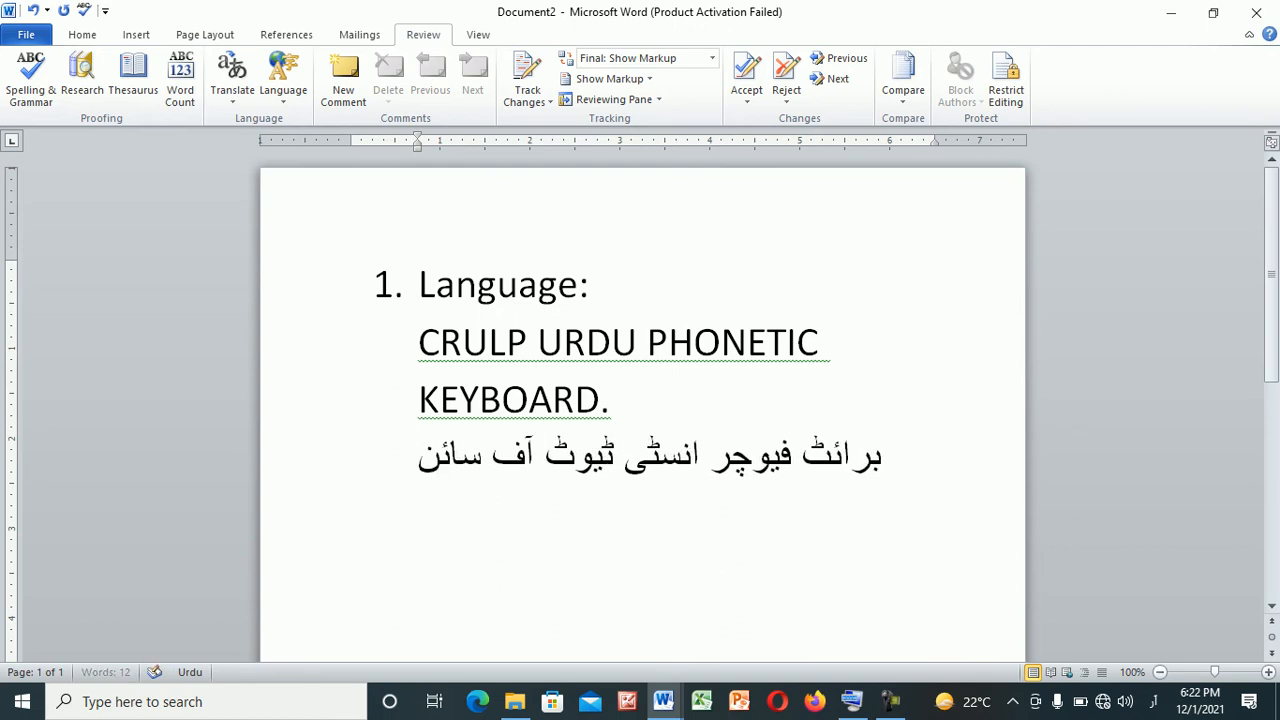
pyautogui.write('س این')
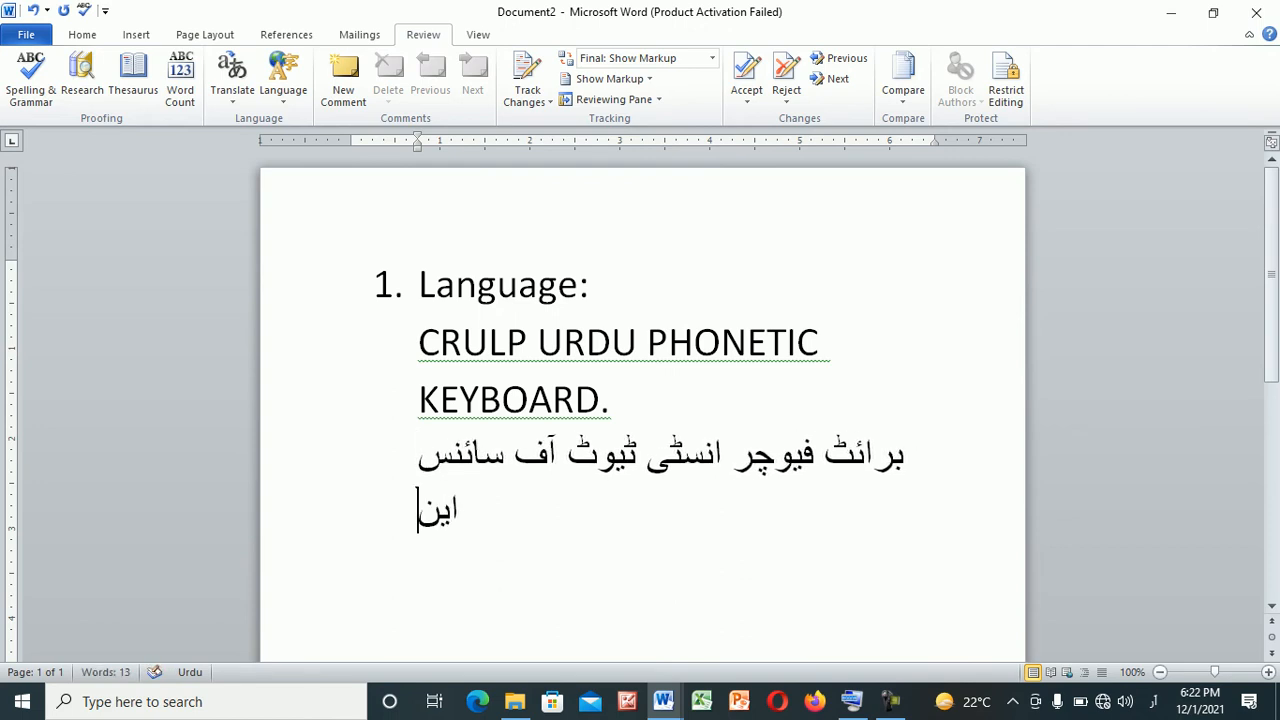
pyautogui.write('ڈ ٹک')
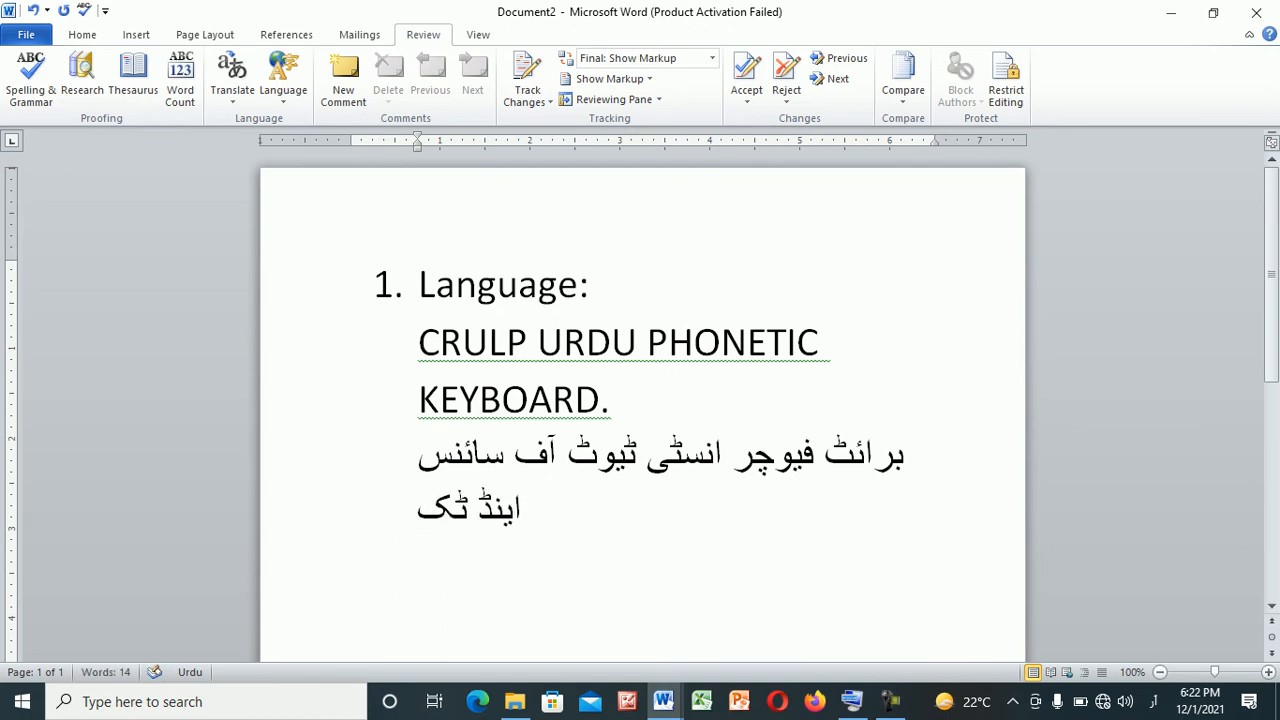
pyautogui.write('نالوجی ')
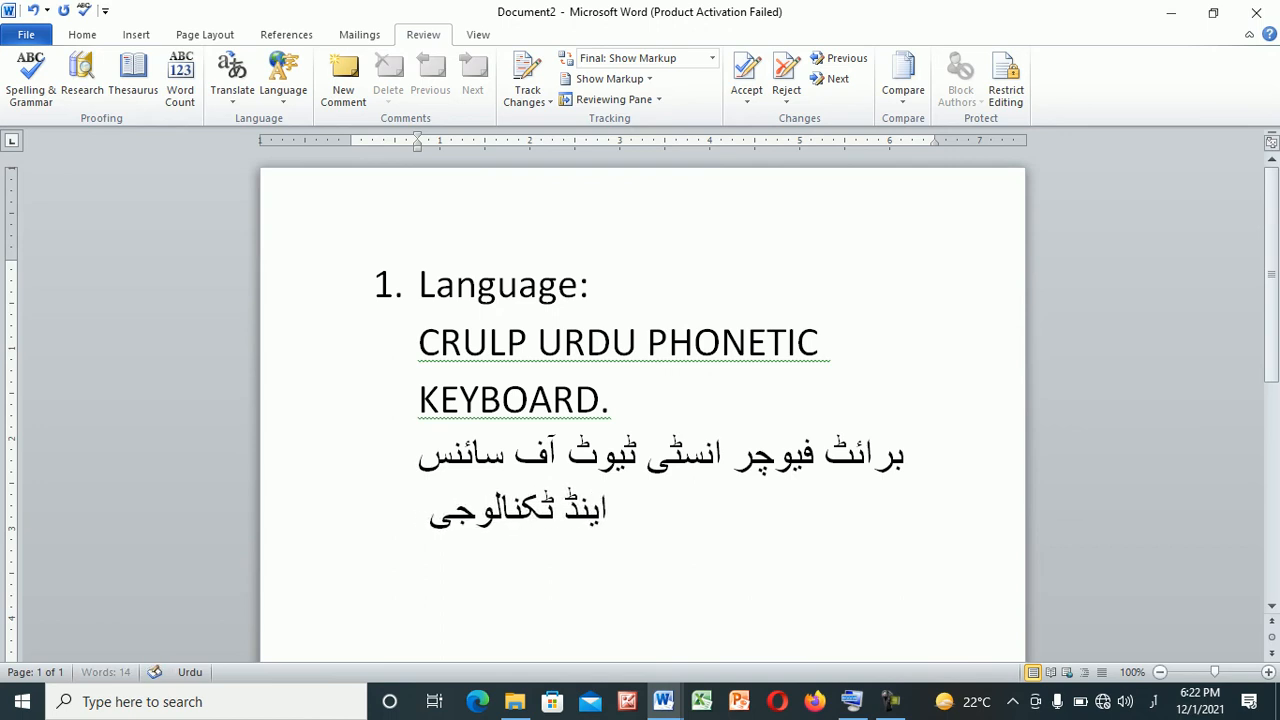
pyautogui.write('بٹ')
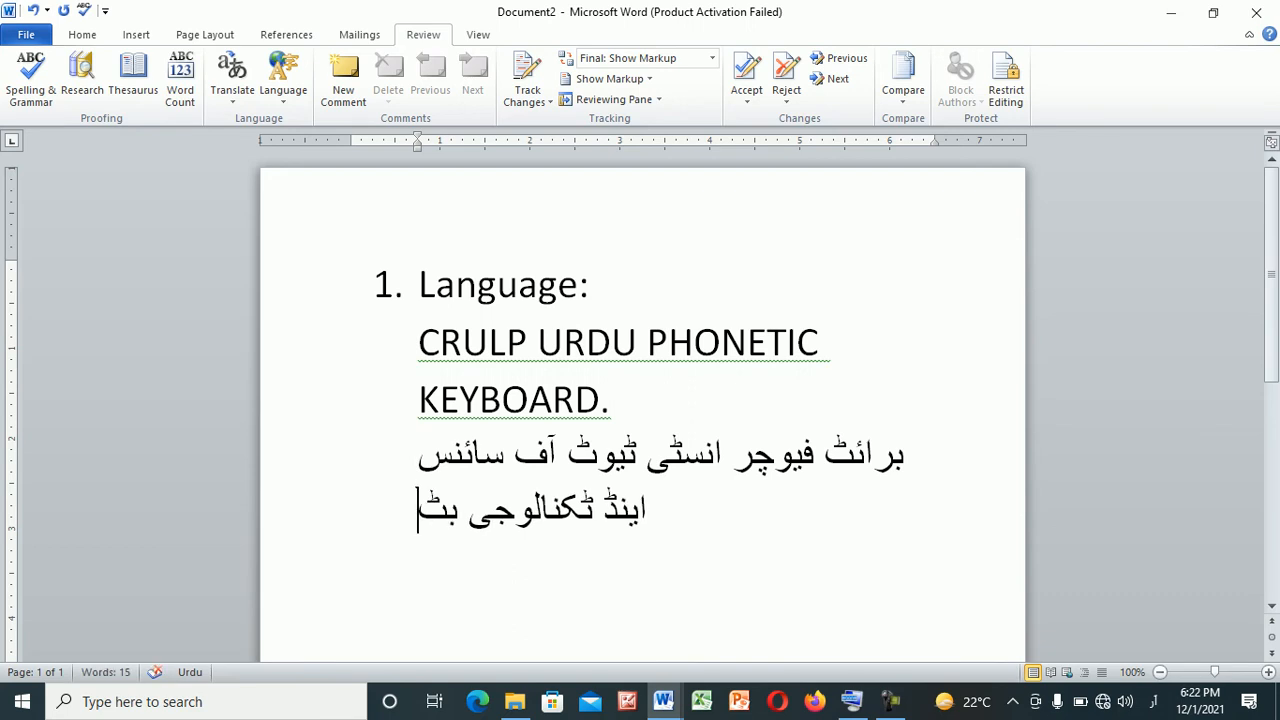
pyautogui.write('خیلہ ۲')
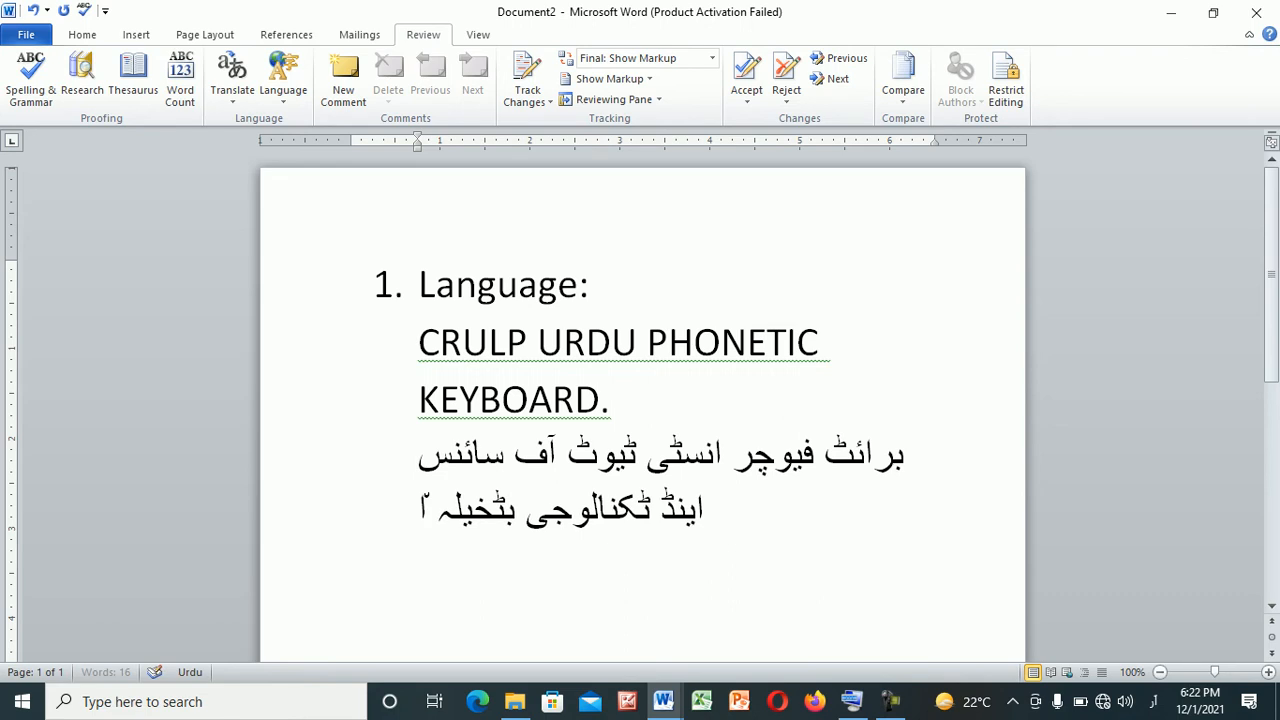
# Finish the Urdu text by adding the place names "بٹخیلہ مالاکنڈ"
pyautogui.press('BackSpace')
pyautogui.write('مال')
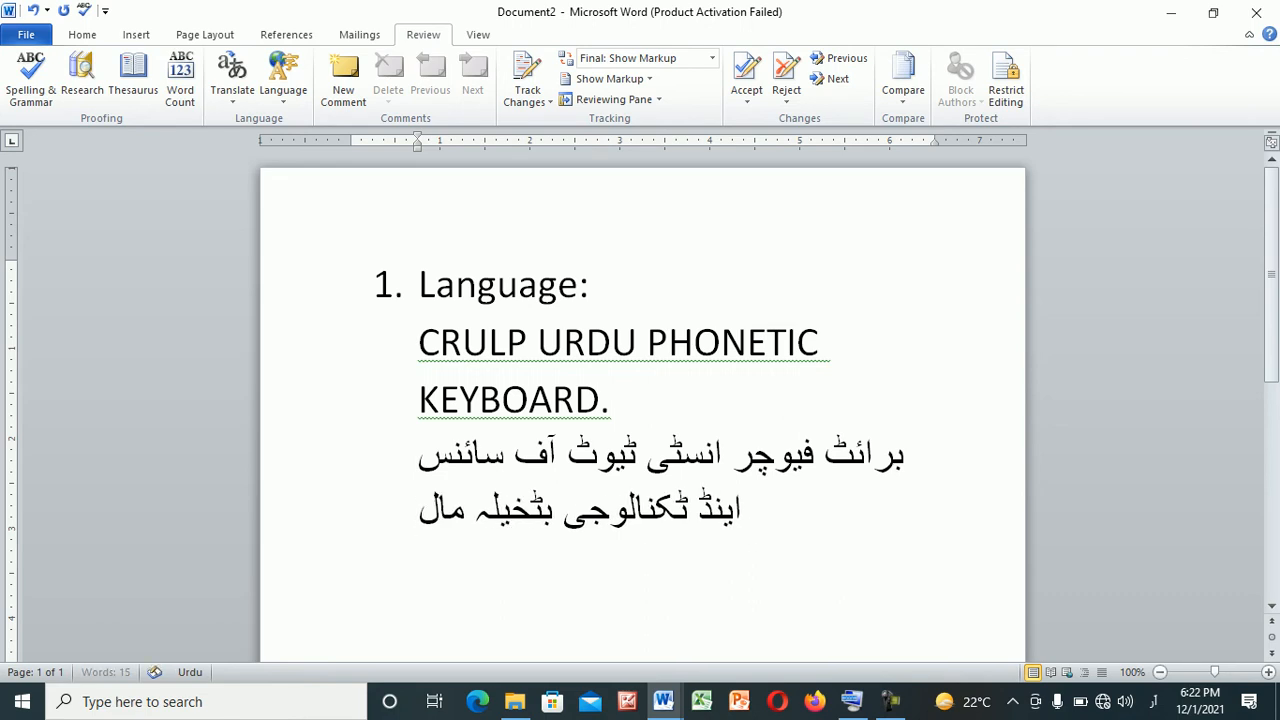
pyautogui.write('اکنڈ')
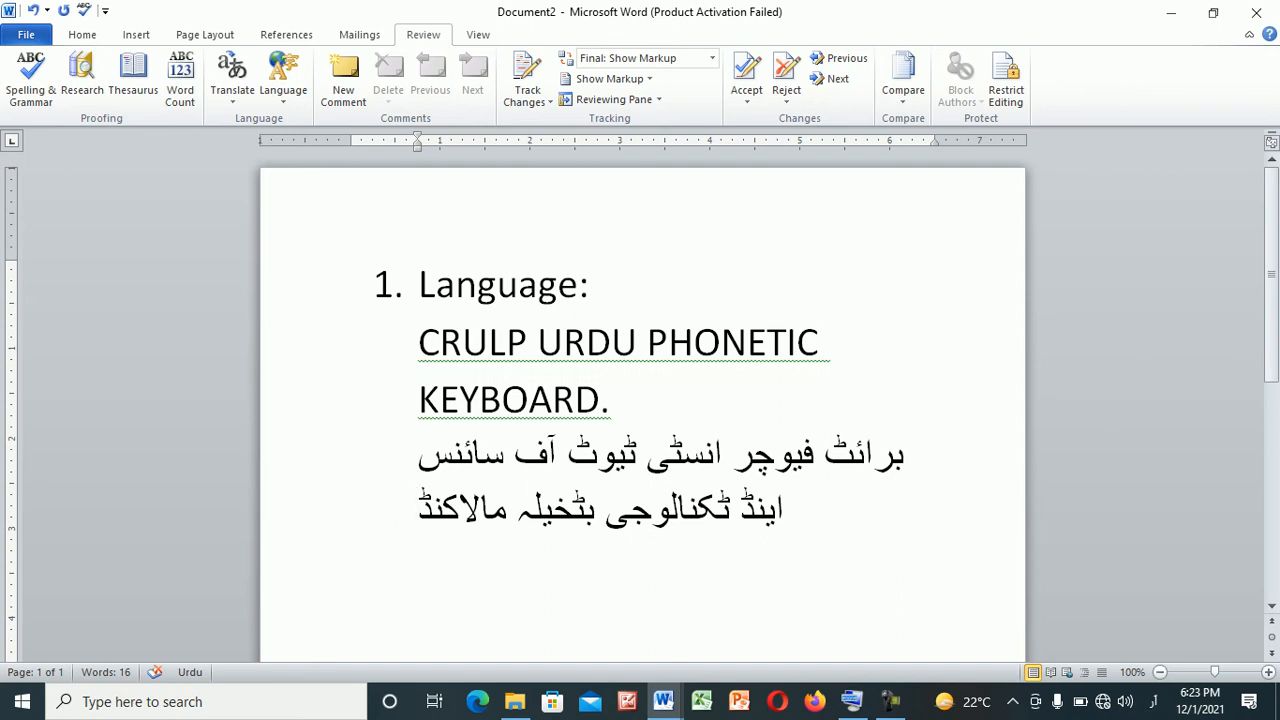
# Switch the input language to English (United States) and write "SDFSDASD" and "FSD" on separate lines below the Urdu text
pyautogui.tripleClick(616, 400)
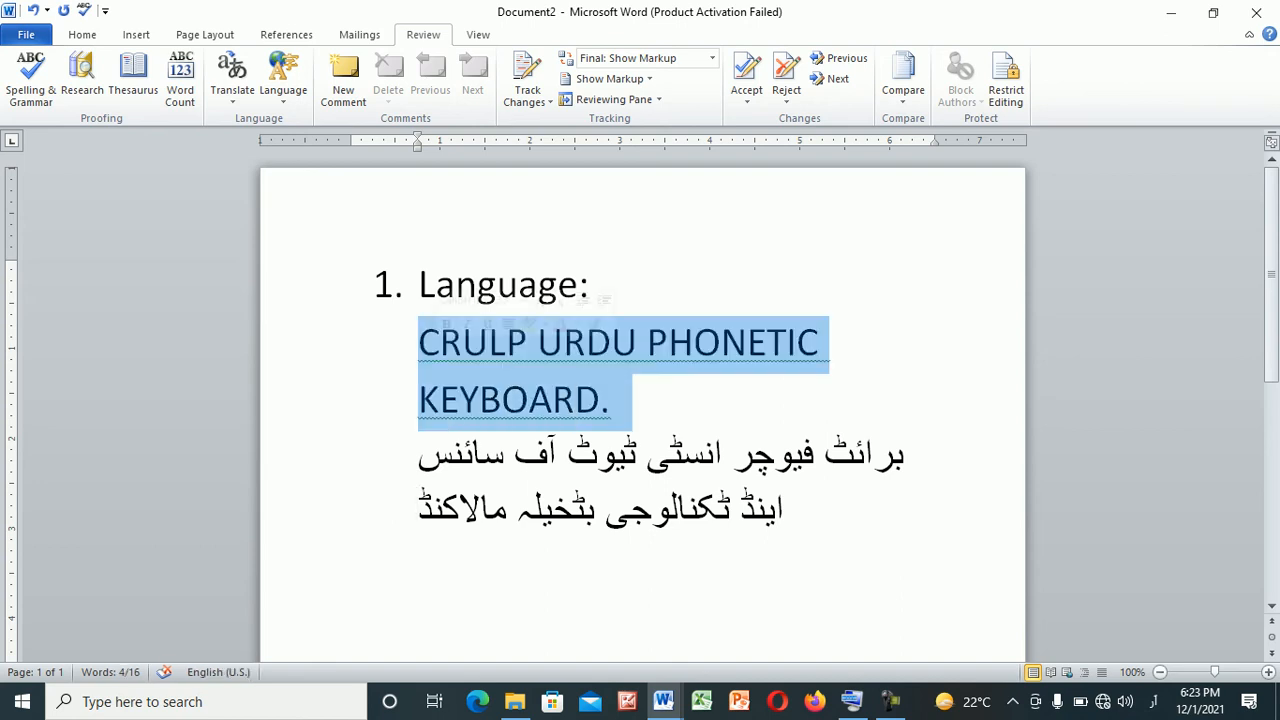
pyautogui.click(614, 400)
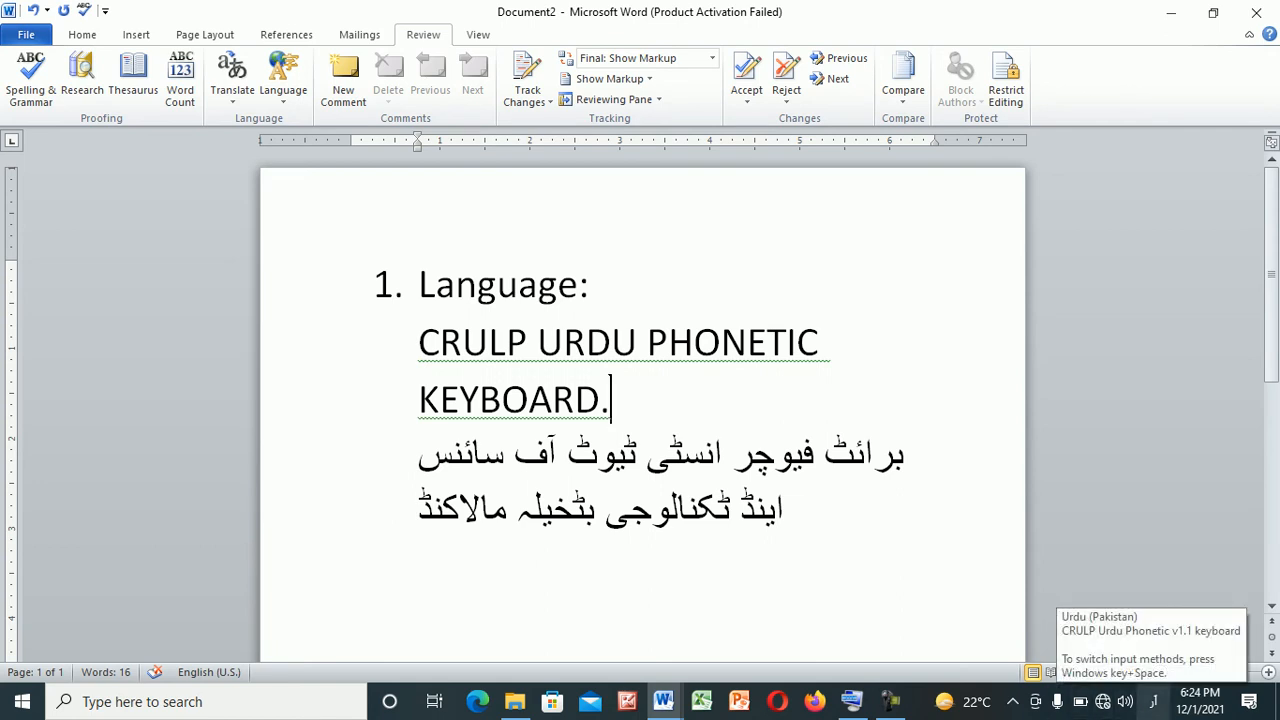
pyautogui.click(1153, 701)
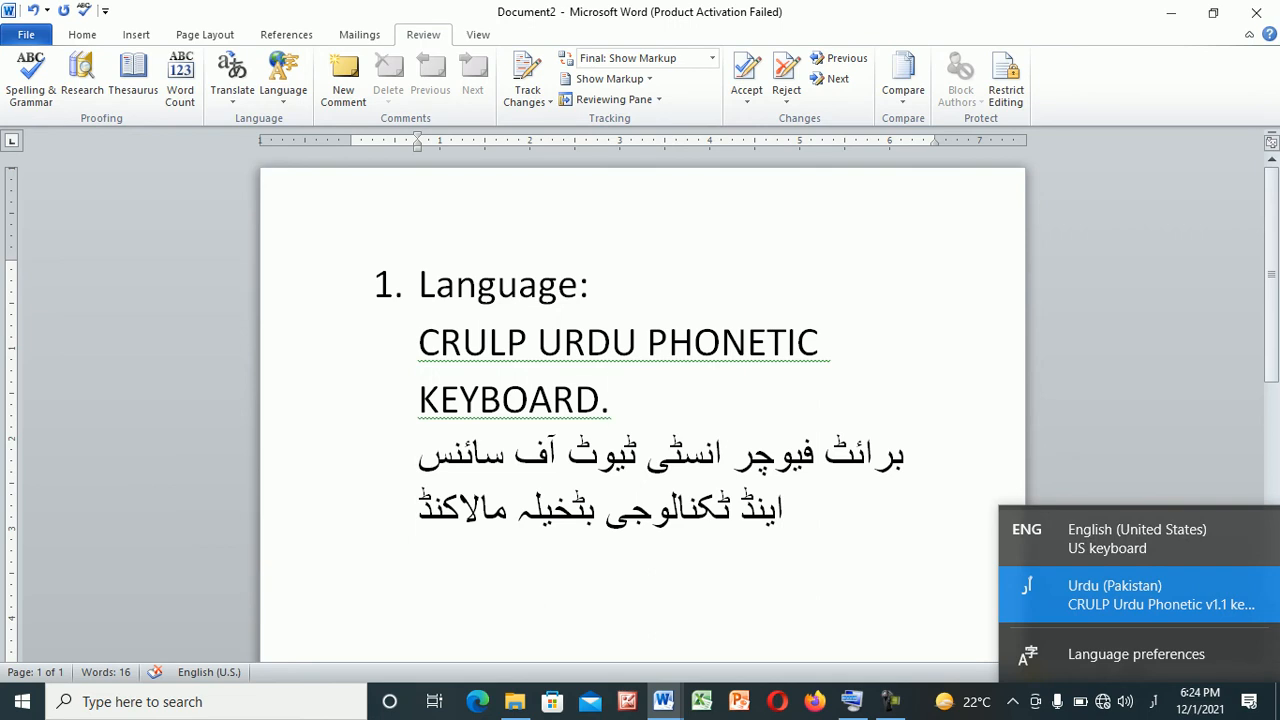
pyautogui.click(1137, 538)
pyautogui.click(785, 510)
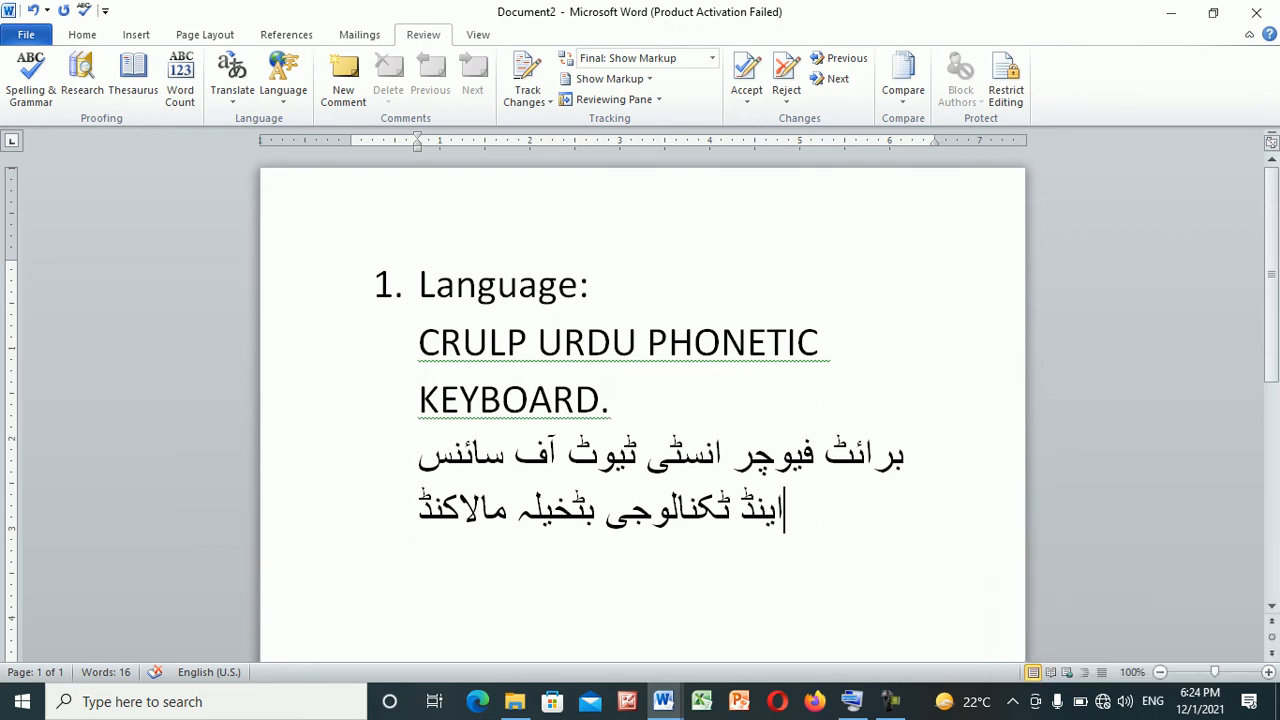
pyautogui.press('Return')
pyautogui.write('SDFSDASD')
pyautogui.press('Return')
pyautogui.write('FSD')
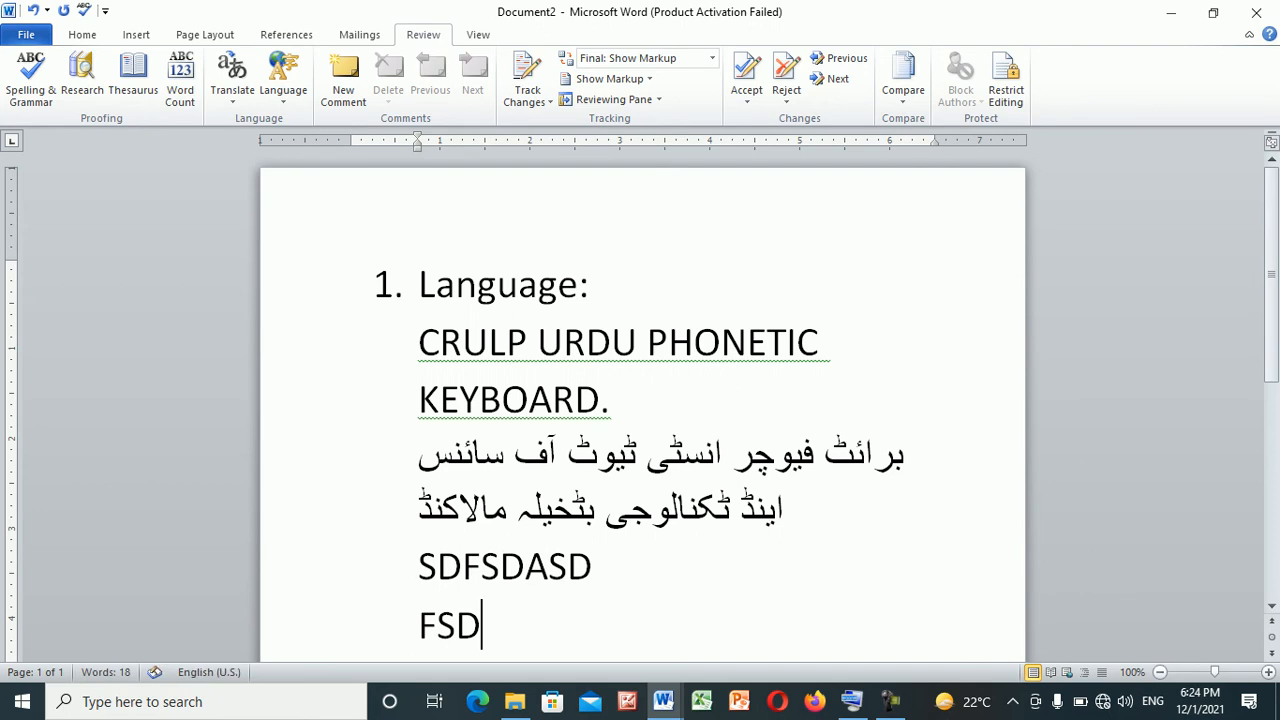
# Switch the input language back to Urdu (Pakistan) and write "سدفاسدسد" and "فس" on two new lines
pyautogui.click(1153, 701)
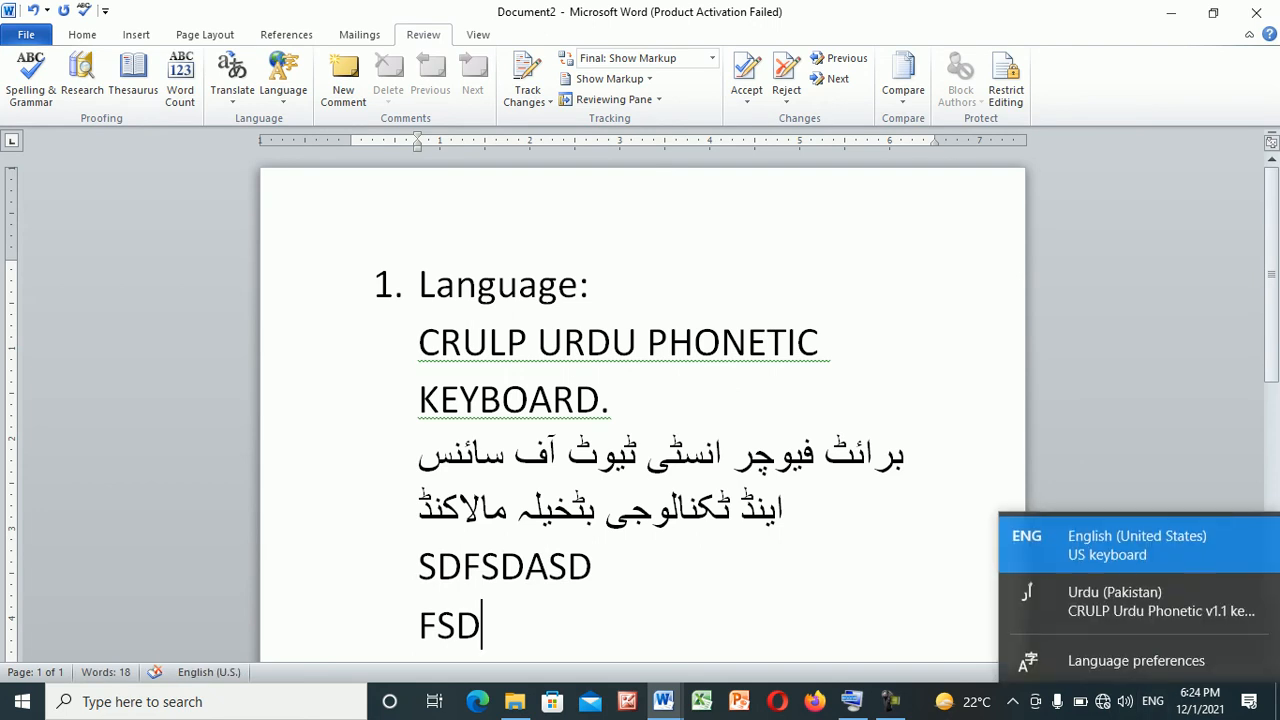
pyautogui.click(1160, 594)
pyautogui.press('Return')
pyautogui.write('سدفاسدسد')
pyautogui.press('Return')
pyautogui.write('فس')
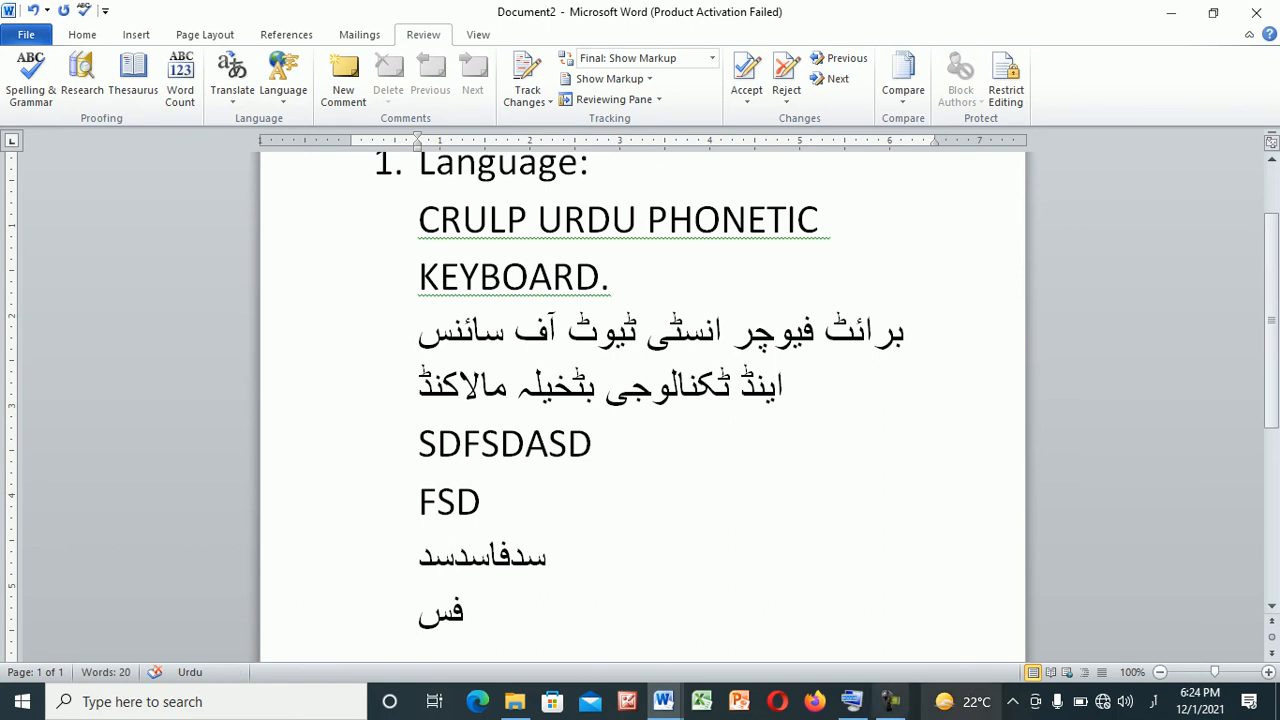
# Return the input language to English (United States) and write "SDF" on a new line
pyautogui.click(1153, 701)
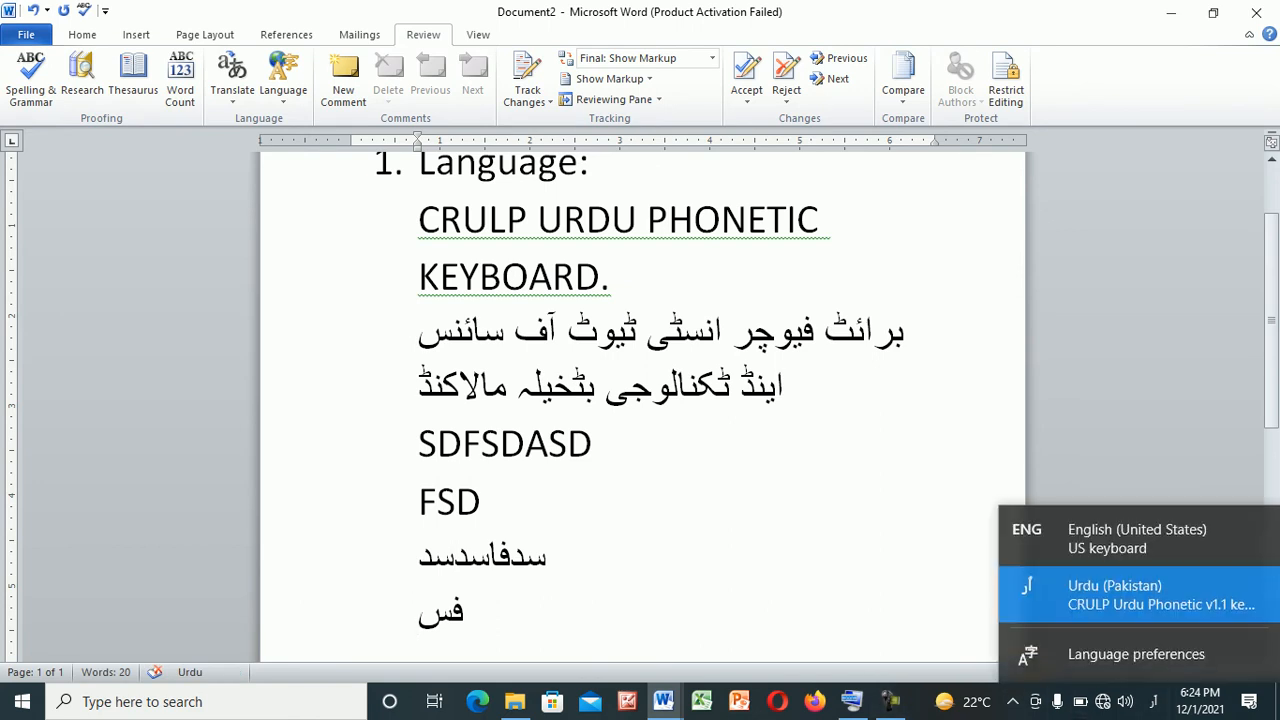
pyautogui.click(1100, 533)
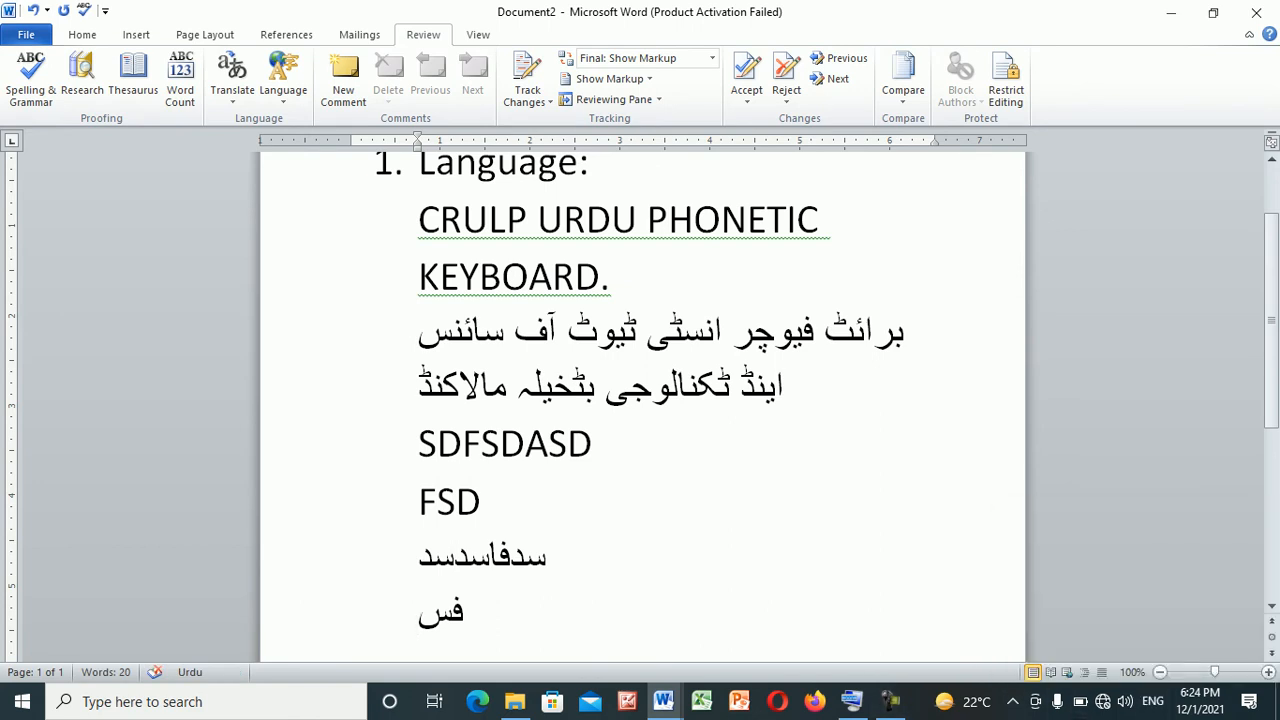
pyautogui.press('Return')
pyautogui.write('SDF')
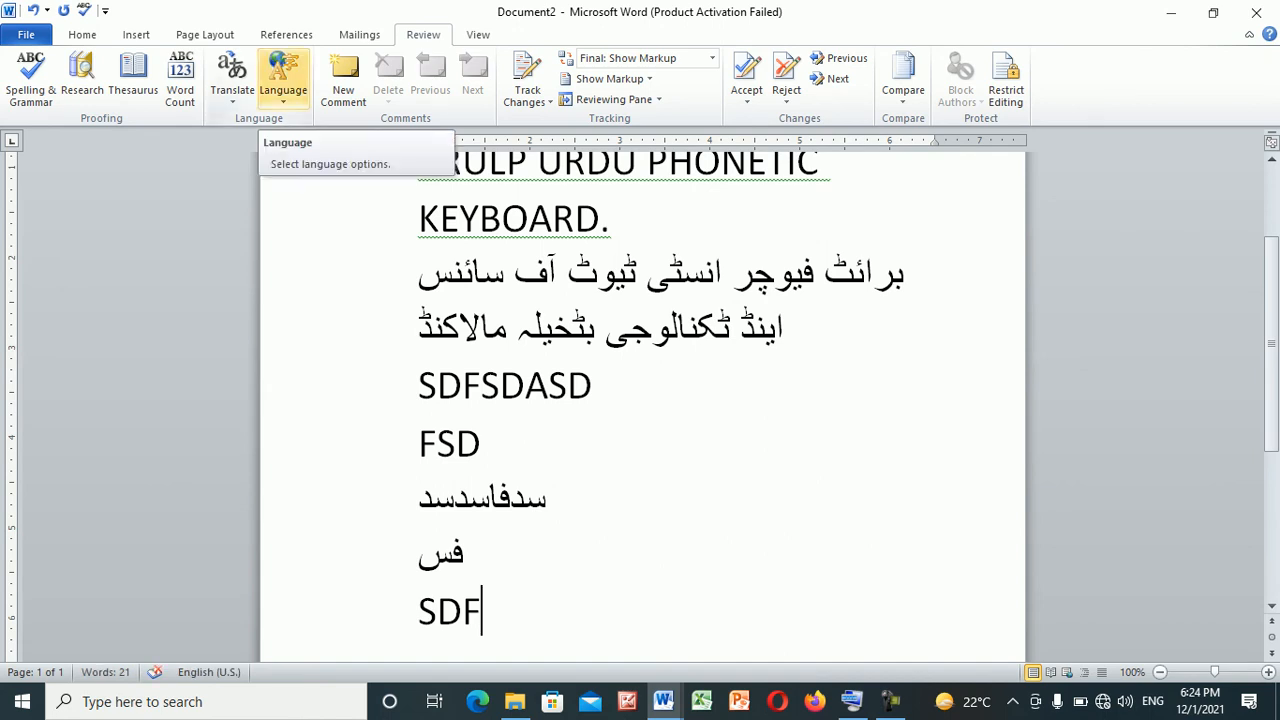
# Enable "Do not check spelling or grammar" for the English (U.S.) proofing language at the current line
pyautogui.click(283, 80)
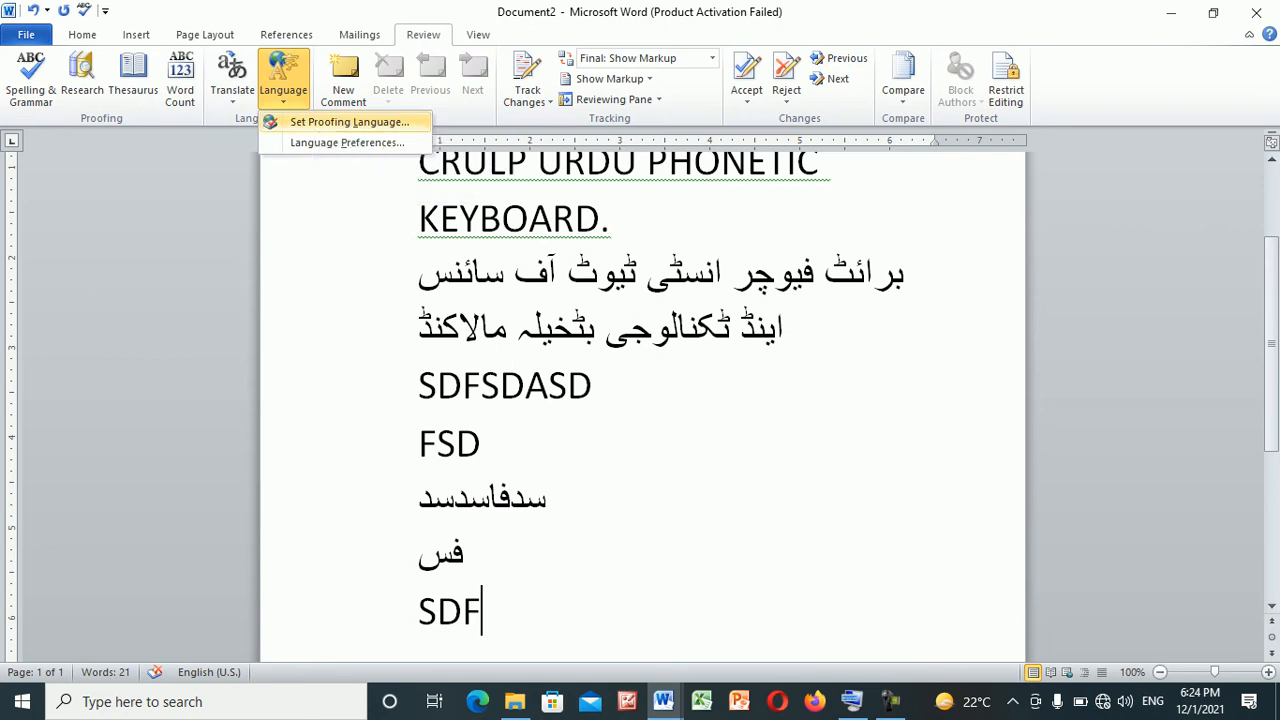
pyautogui.click(349, 121)
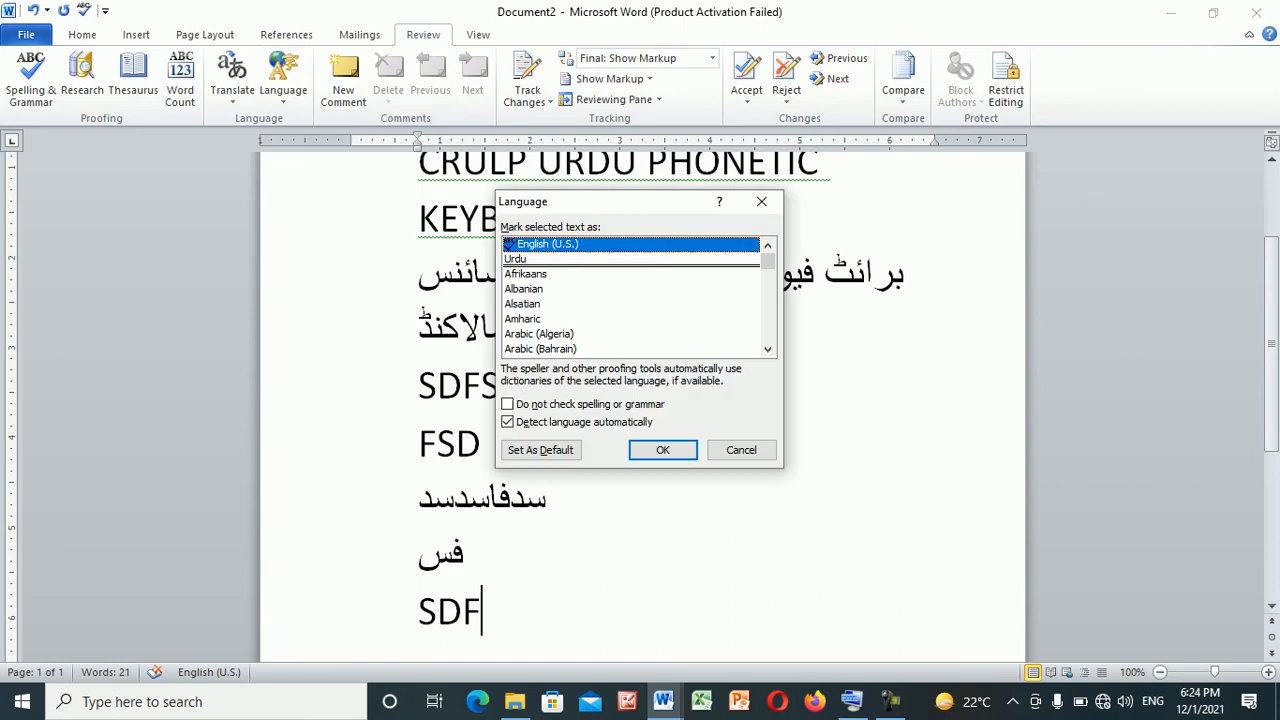
pyautogui.click(507, 404)
pyautogui.click(663, 450)
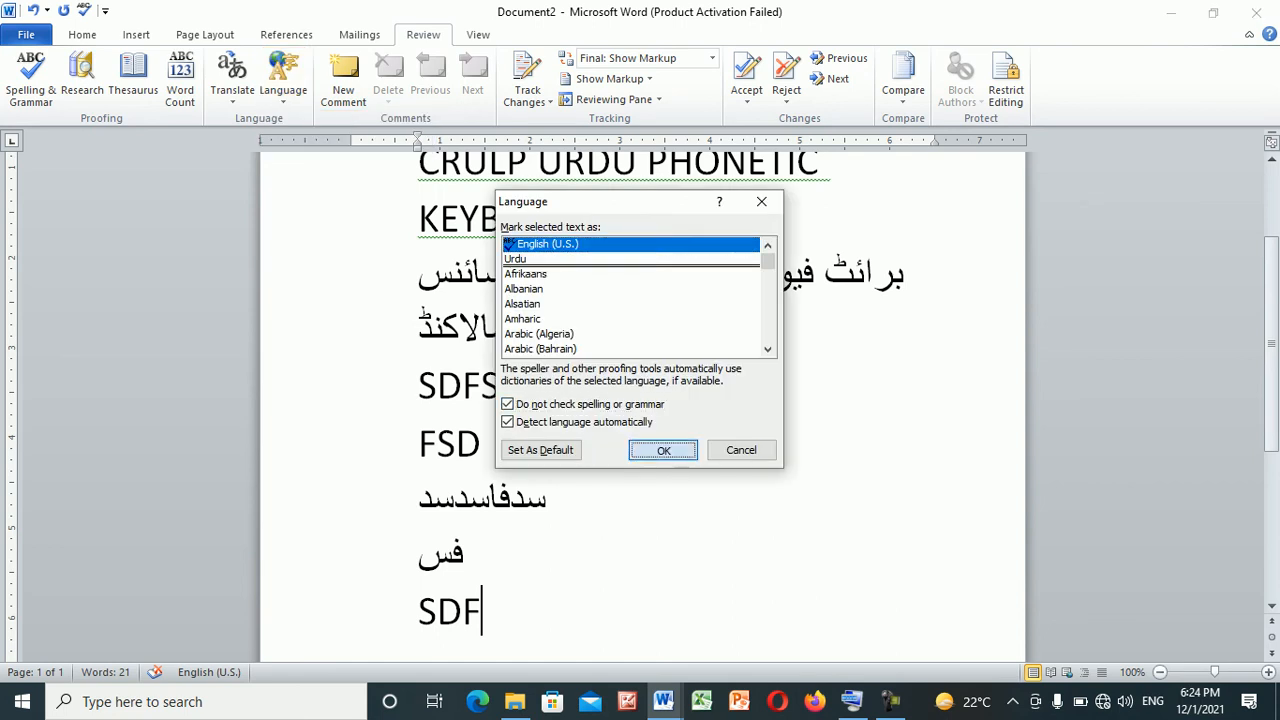
# Write "dfdf", "sdfdsf" and "sdafsdafdsa sfsdf" on separate new lines below "SDF", ending with an empty line
pyautogui.press('Return')
pyautogui.write('dfd')
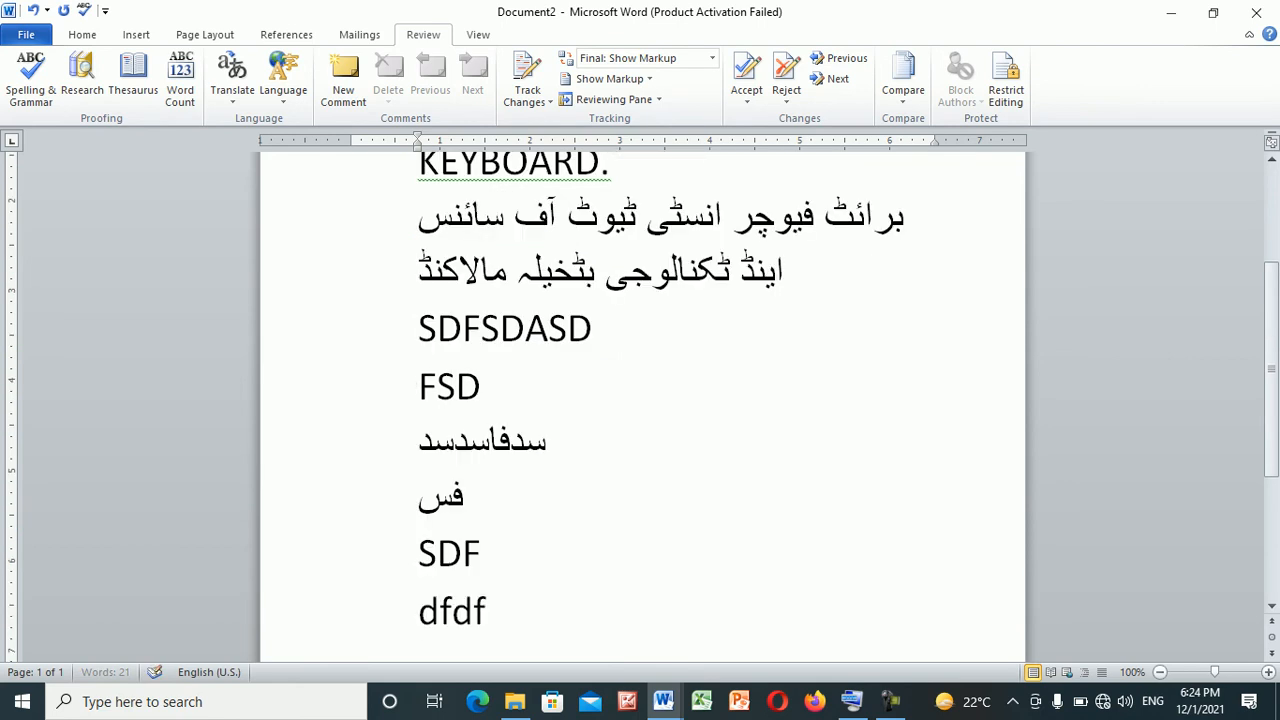
pyautogui.write('f')
pyautogui.press('Return')
pyautogui.write('sdfdsf')
pyautogui.press('Return')
pyautogui.write('sdafsdafdsa sfsdf')
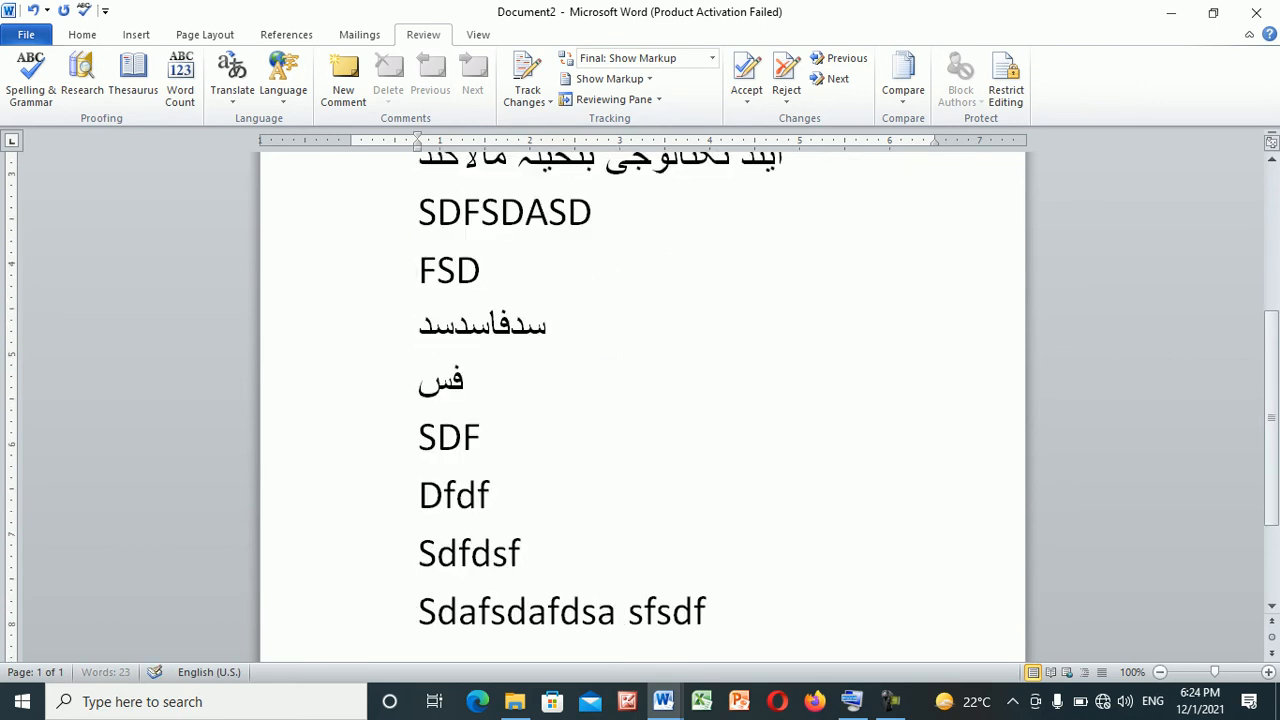
pyautogui.press('Return')
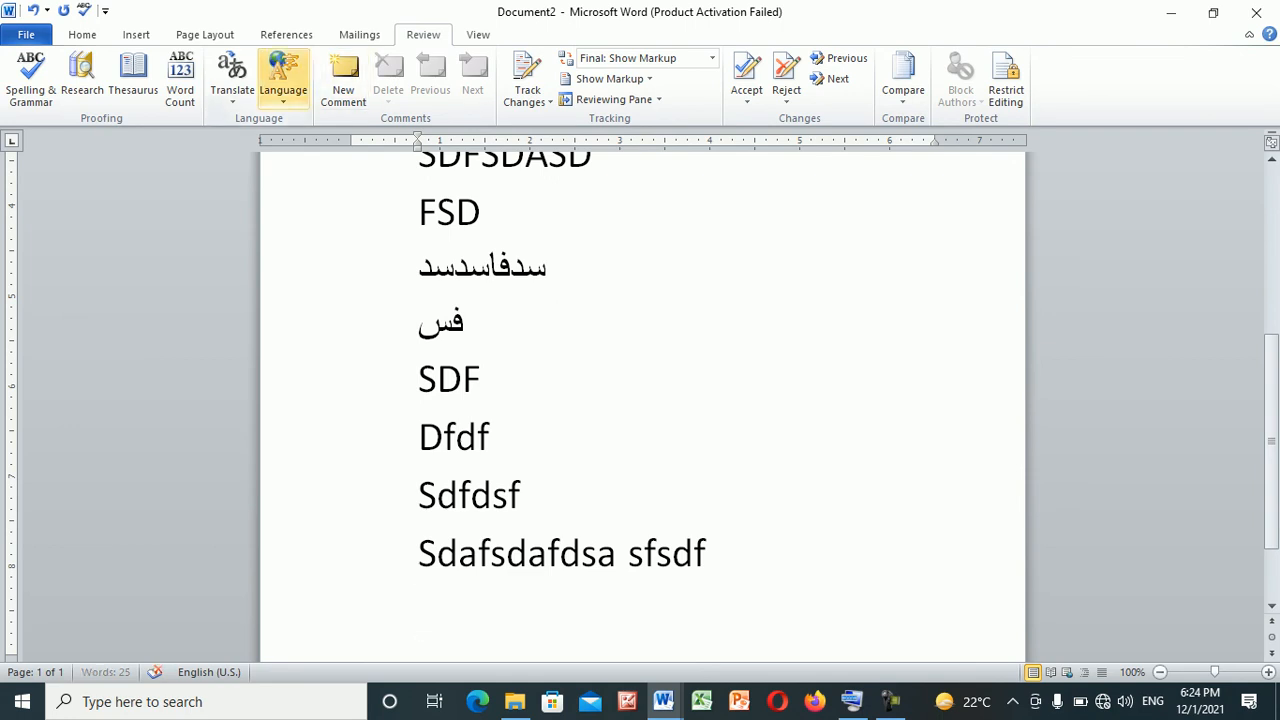
# Disable "Do not check spelling or grammar" in the proofing language options for the empty last line
pyautogui.click(283, 78)
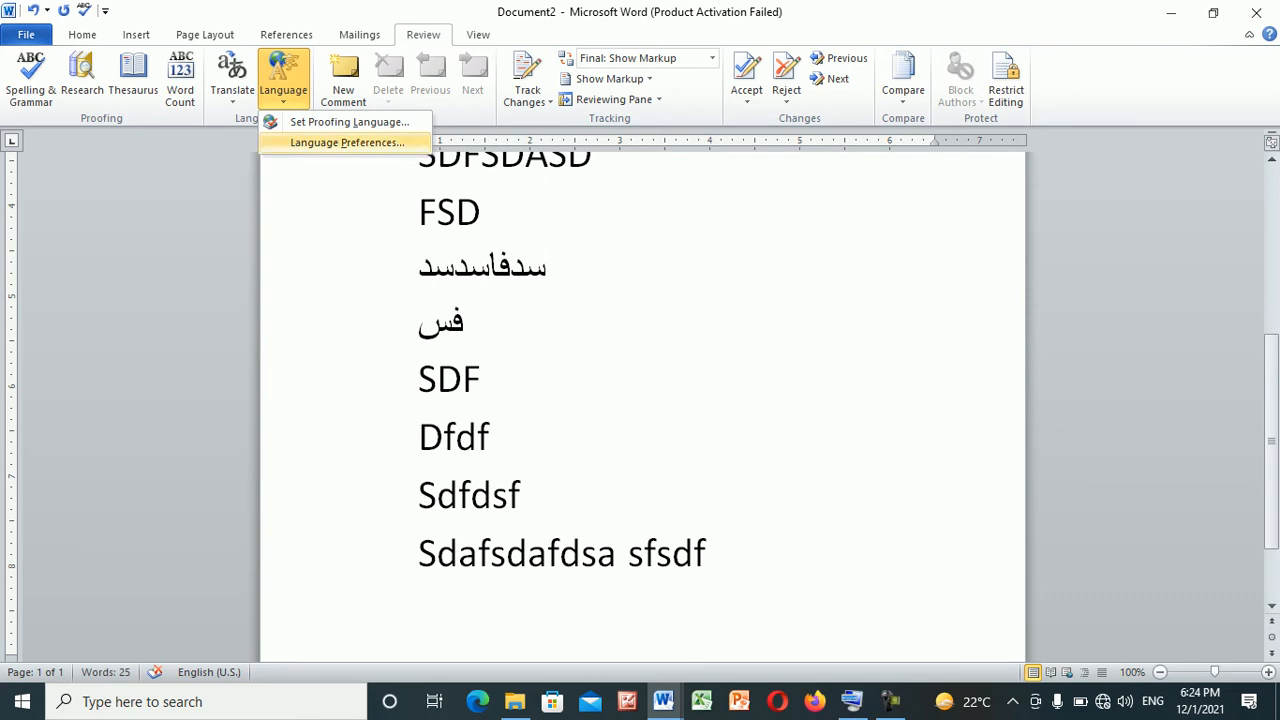
pyautogui.click(349, 121)
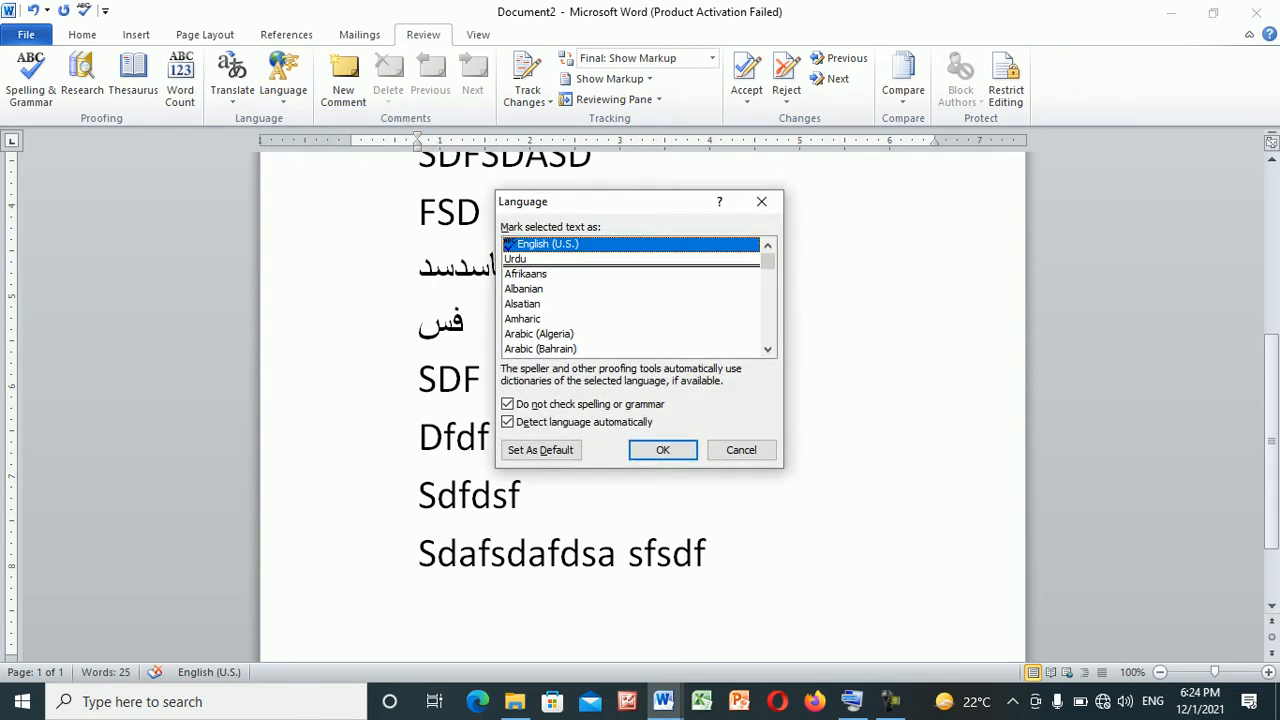
pyautogui.click(507, 404)
pyautogui.click(662, 450)
# Add the lines "sdfasd", "dsfs" and "sdf" after the "Sdafsdafdsa sfsdf" line
pyautogui.click(707, 553)
pyautogui.press('Return')
pyautogui.write('sdfasd')
pyautogui.press('Return')
pyautogui.write('dsfs')
pyautogui.press('Return')
pyautogui.write('sdf')
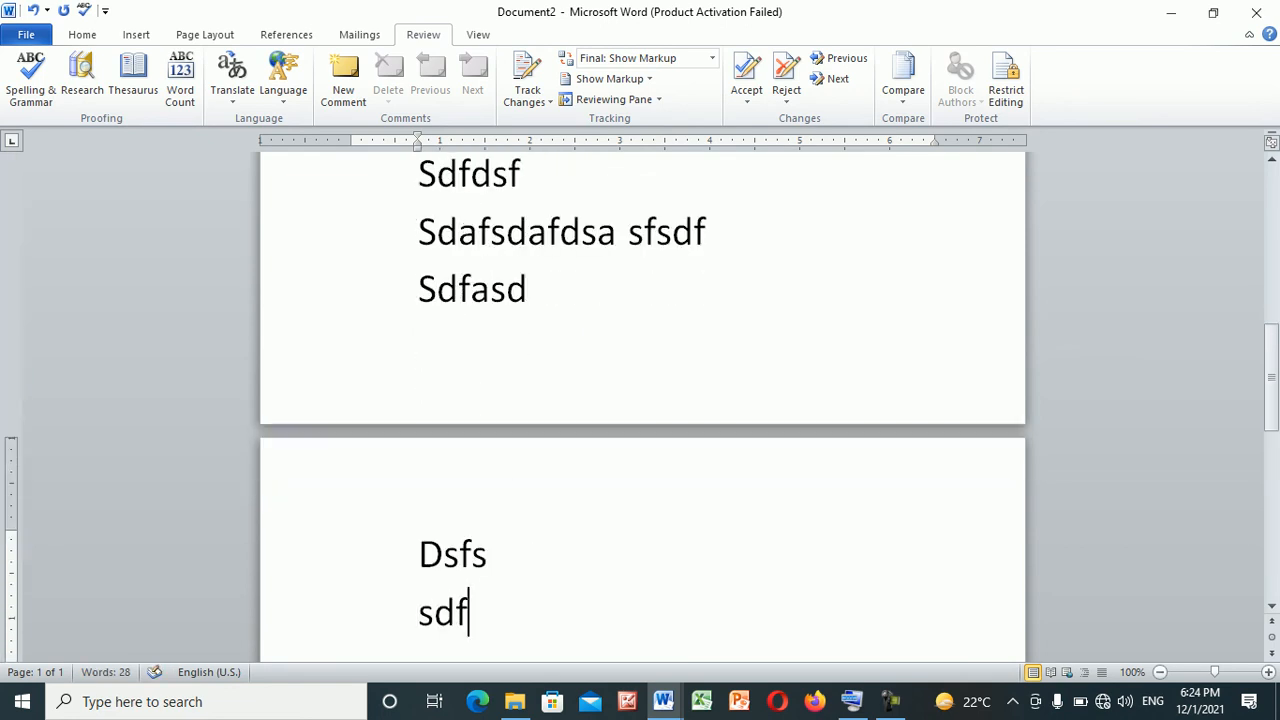
# Turn off "Do not check spelling or grammar" at the last line and make English (U.S.) the default proofing language
pyautogui.click(283, 80)
pyautogui.click(310, 123)
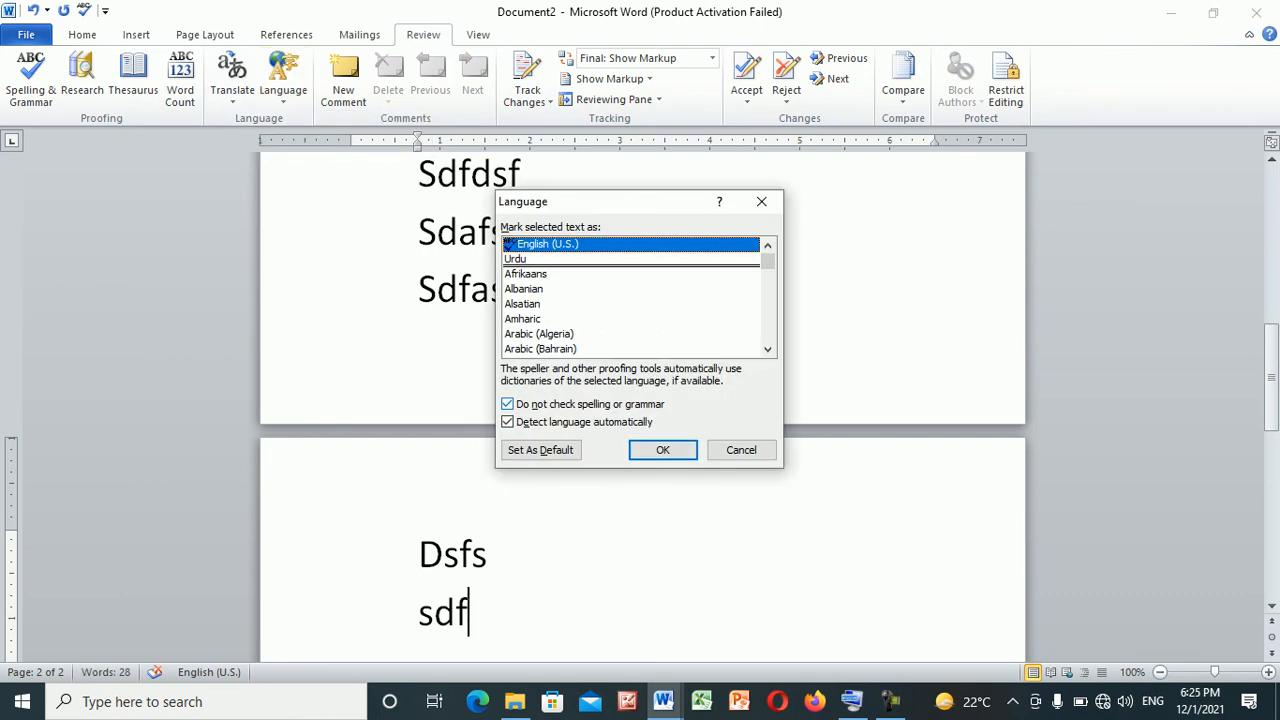
pyautogui.hotkey('alt', 'n')
pyautogui.hotkey('alt', 'd')
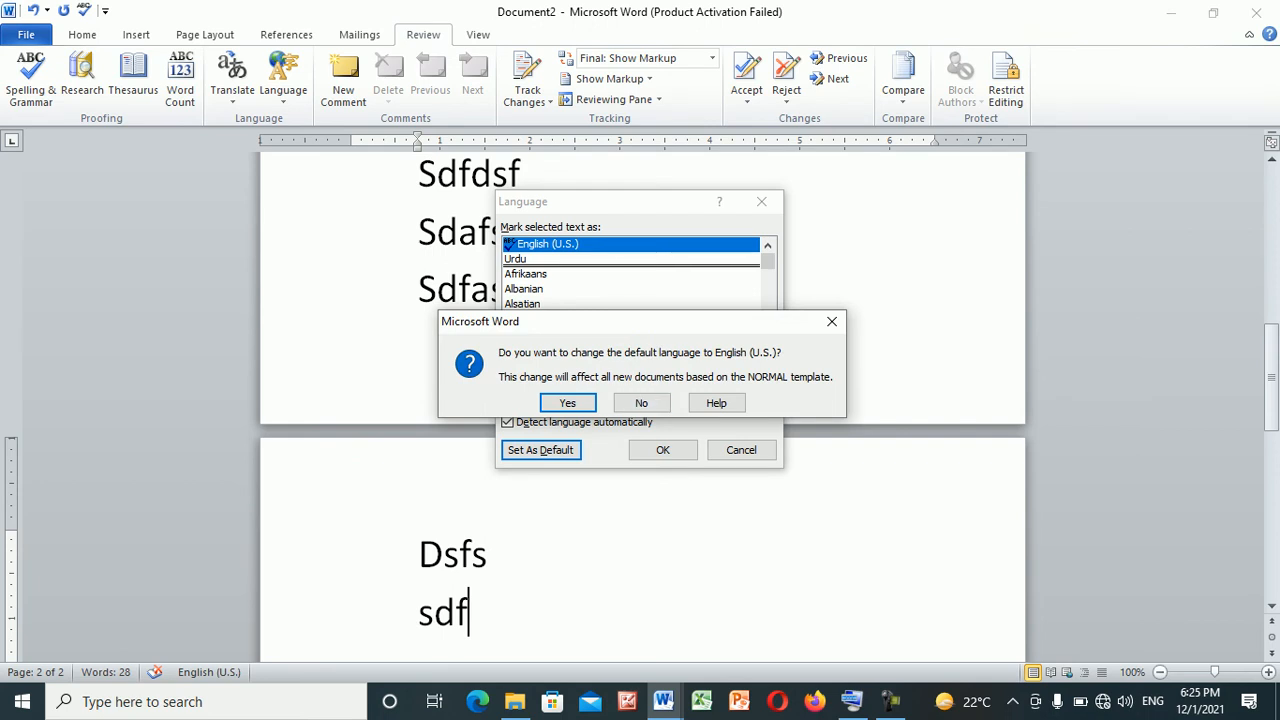
pyautogui.press('Return')
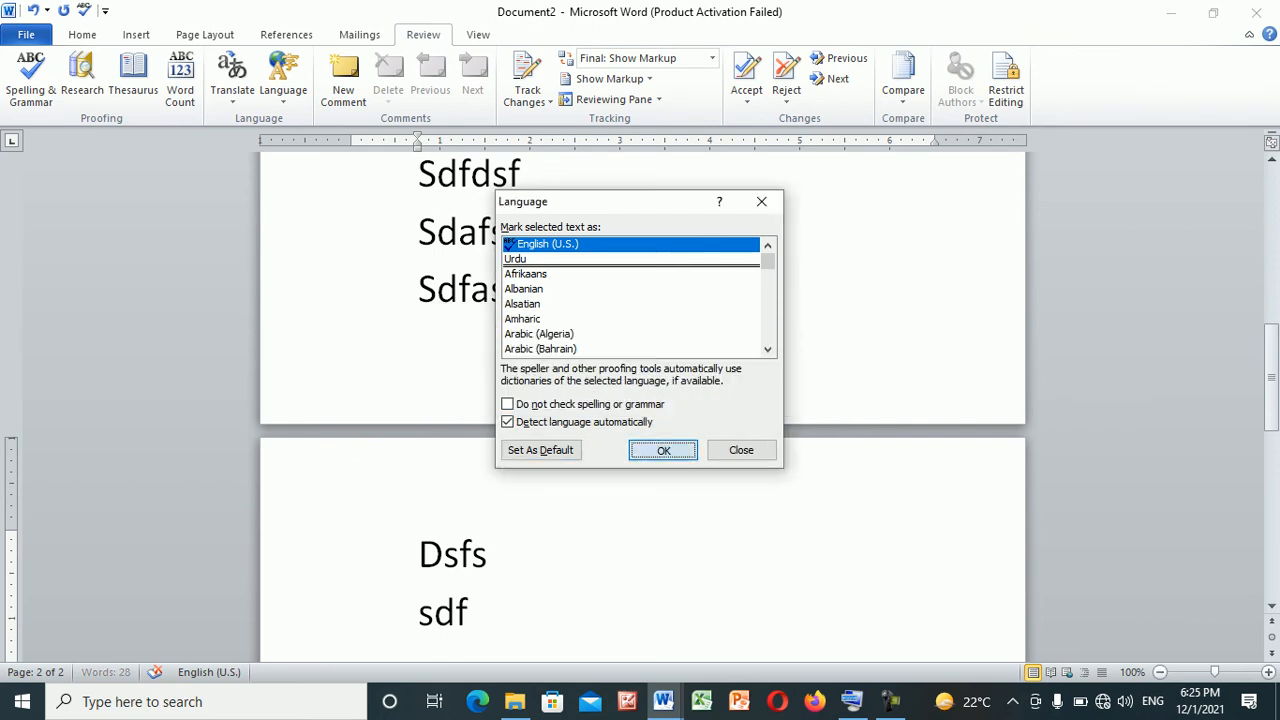
pyautogui.press('Return')
# Write "sdfsd", "sdf" and "sdfsd" on separate new lines to test the spelling check
pyautogui.press('Return')
pyautogui.write('sdfsd')
pyautogui.press('Return')
pyautogui.write('sdf')
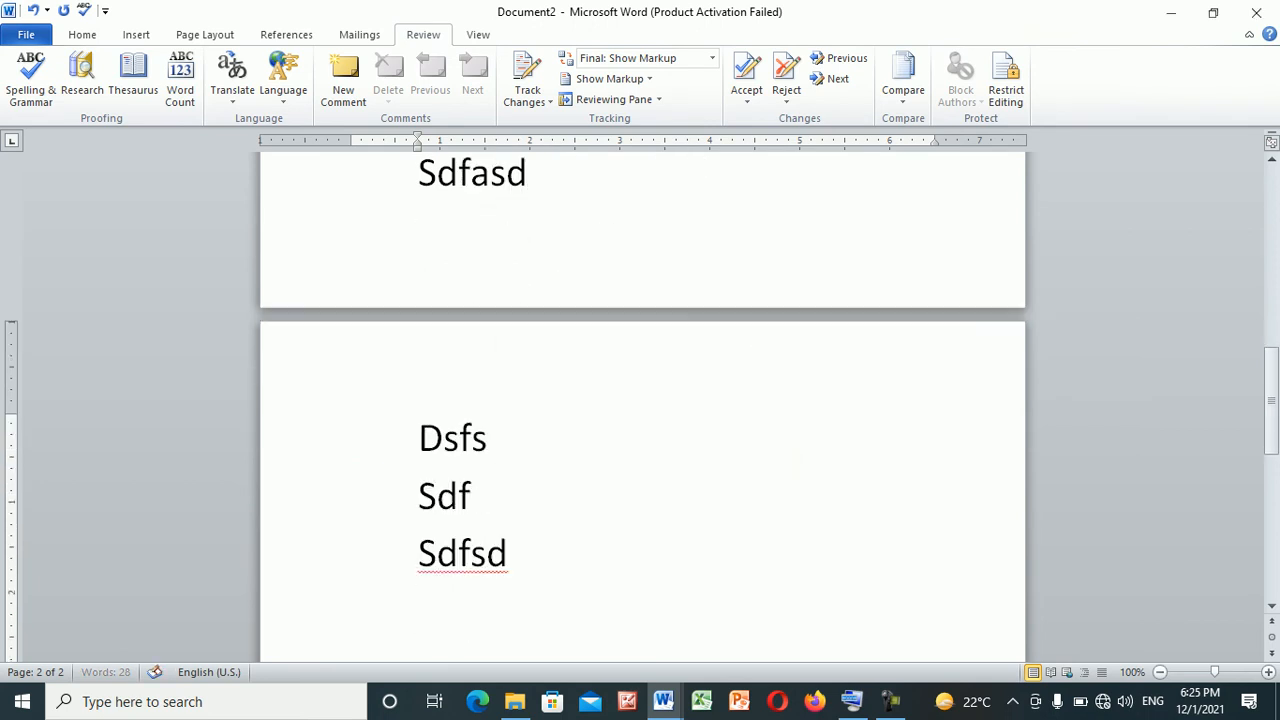
pyautogui.press('Return')
pyautogui.write('sdfsd')
pyautogui.press('Return')
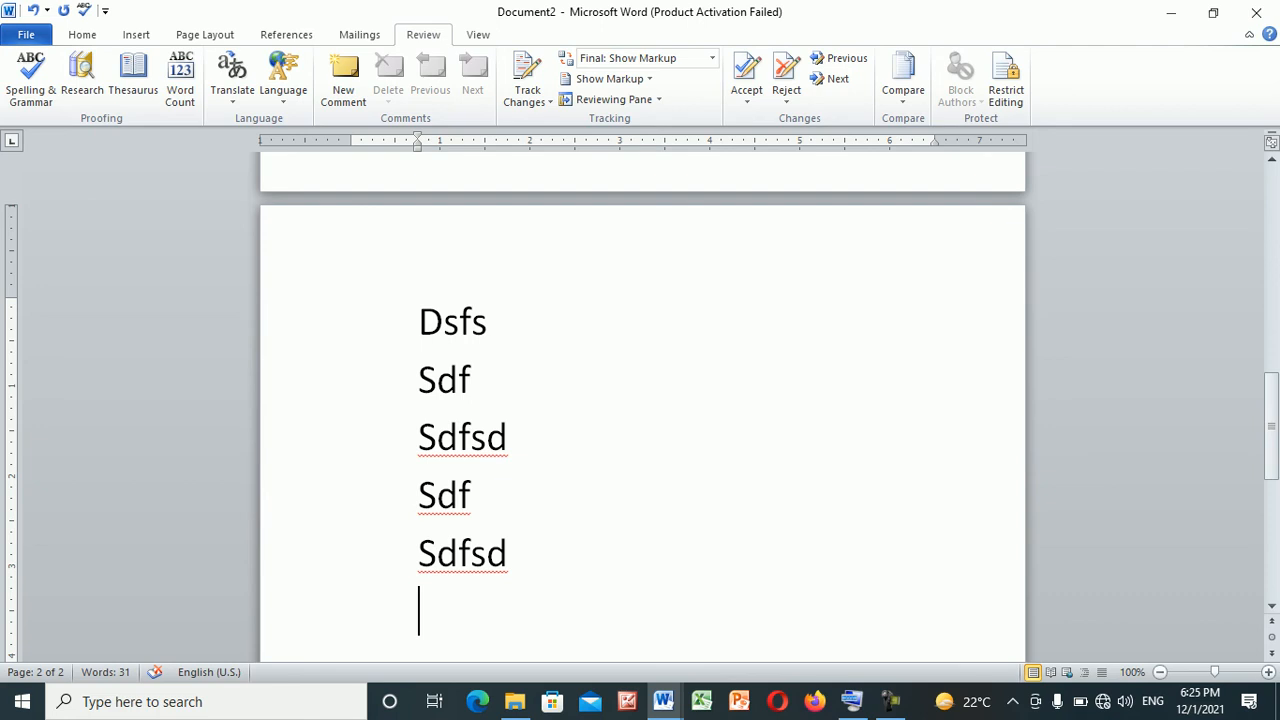
# Start a new line below the last "Sdfsd" and write the numbered item "2. New Comment"
pyautogui.moveTo(520, 555); pyautogui.dragTo(408, 446)
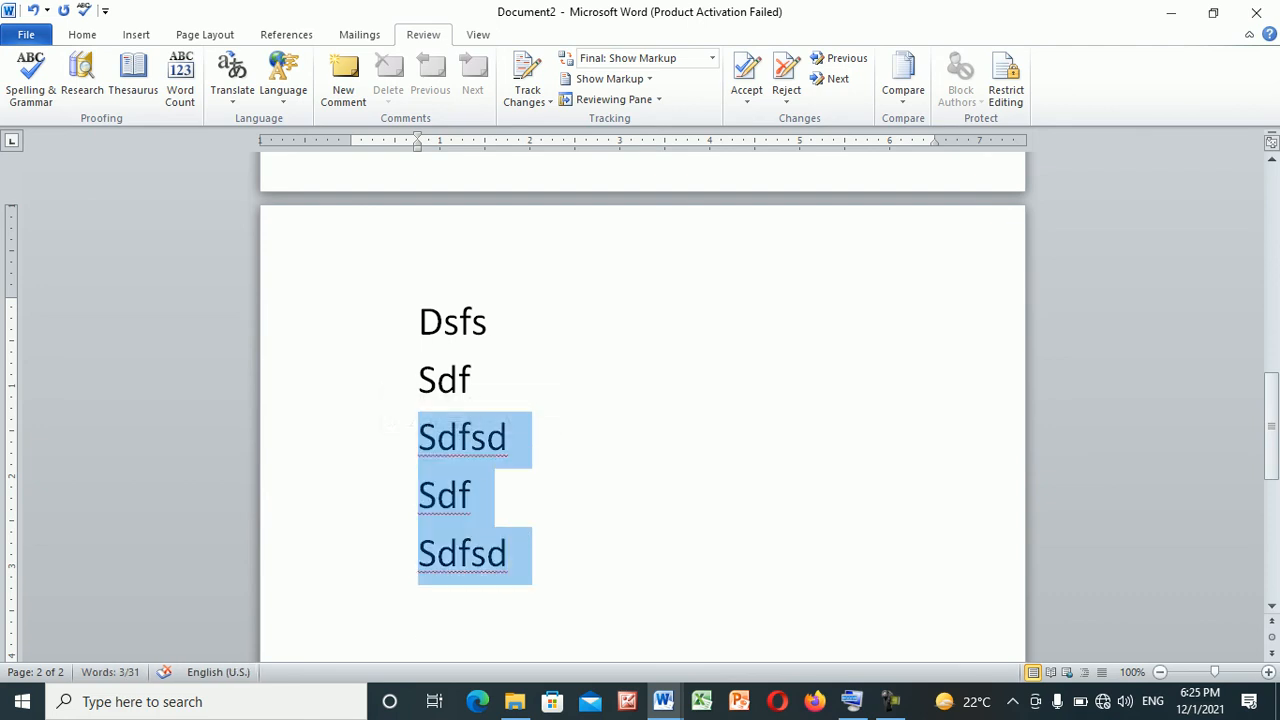
pyautogui.click(516, 555)
pyautogui.press('Return')
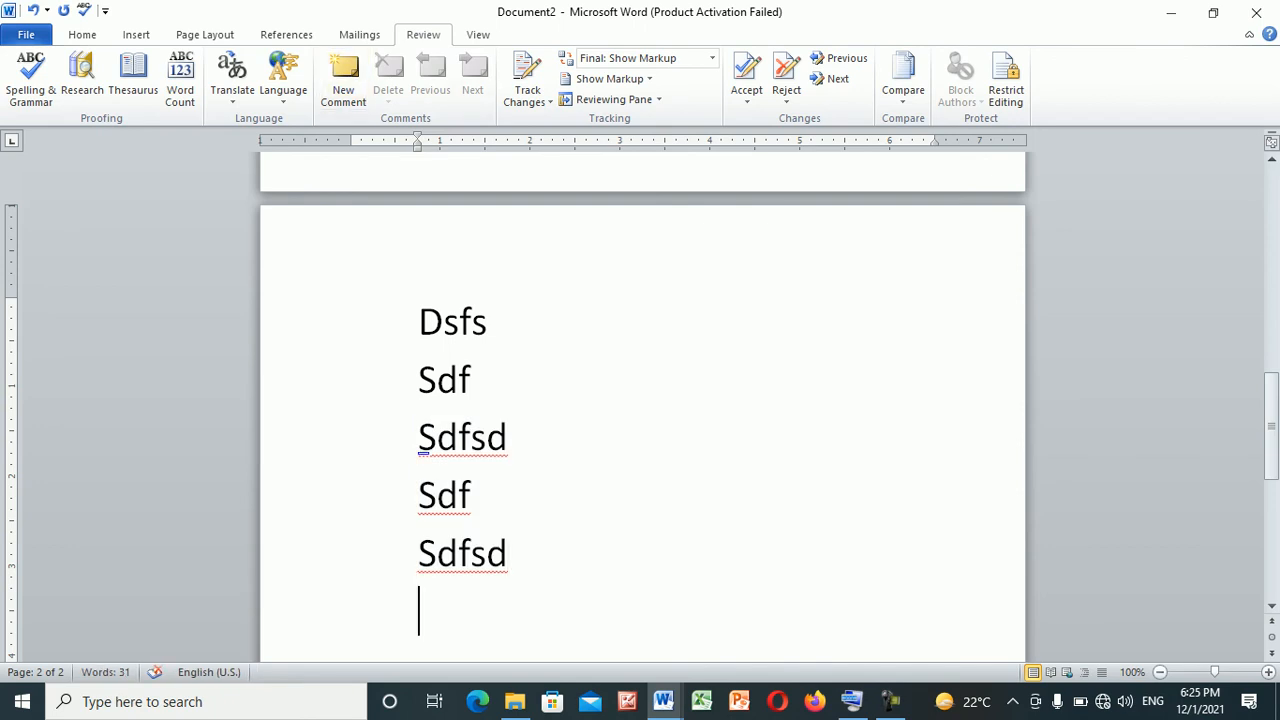
pyautogui.write('2. Co')
pyautogui.press('BackSpace')
pyautogui.press('BackSpace')
pyautogui.write('New Comment')
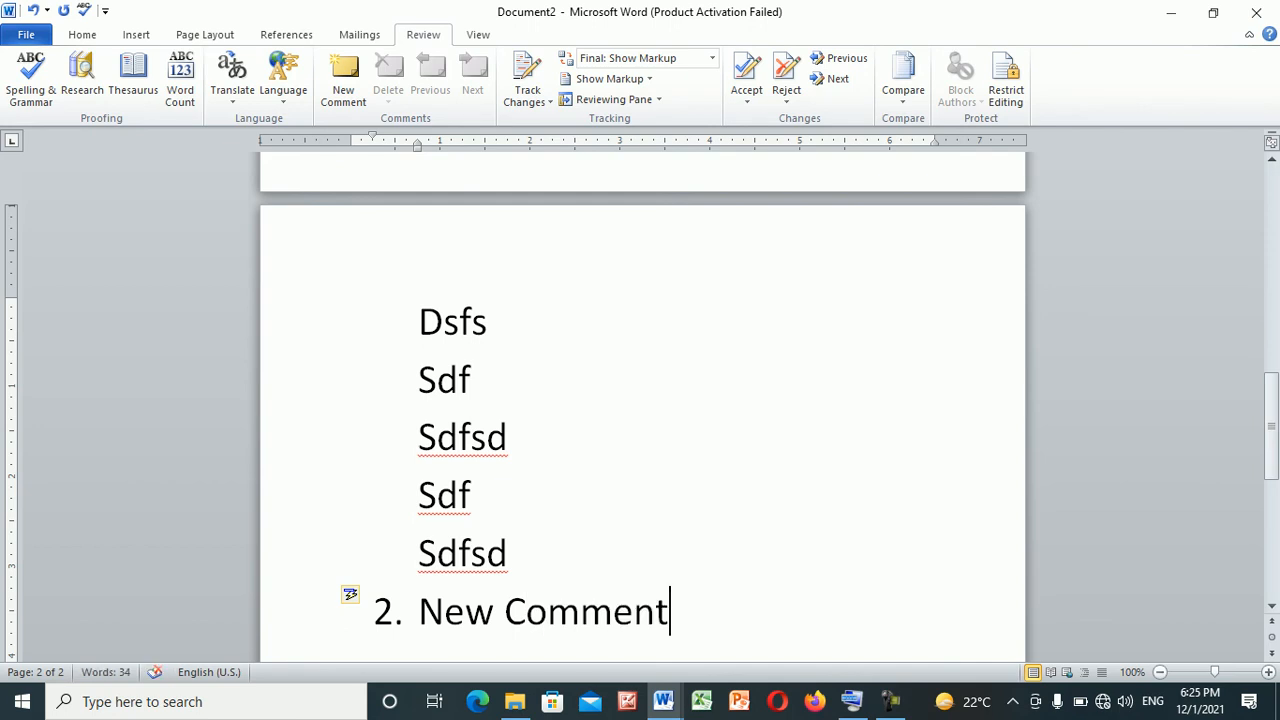
# Add an unnumbered line beneath the "New Comment" item and enter a person's first name
pyautogui.press('Return')
pyautogui.press('BackSpace')
pyautogui.write('Ahsan')
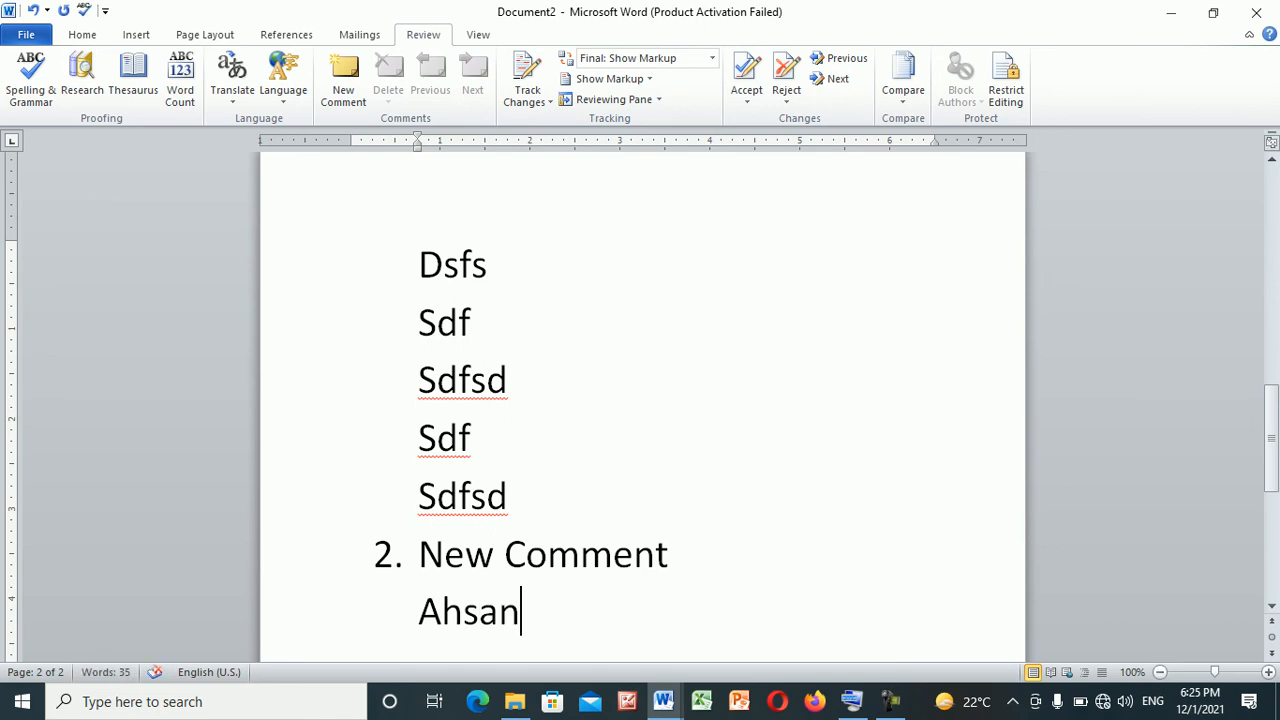
# Attach a new comment to the first name, saying that the person "is a Good Boy."
pyautogui.hotkey('shift', 'Left')
pyautogui.hotkey('shift', 'Left')
pyautogui.hotkey('shift', 'Left')
pyautogui.hotkey('shift', 'Left')
pyautogui.hotkey('shift', 'Left')
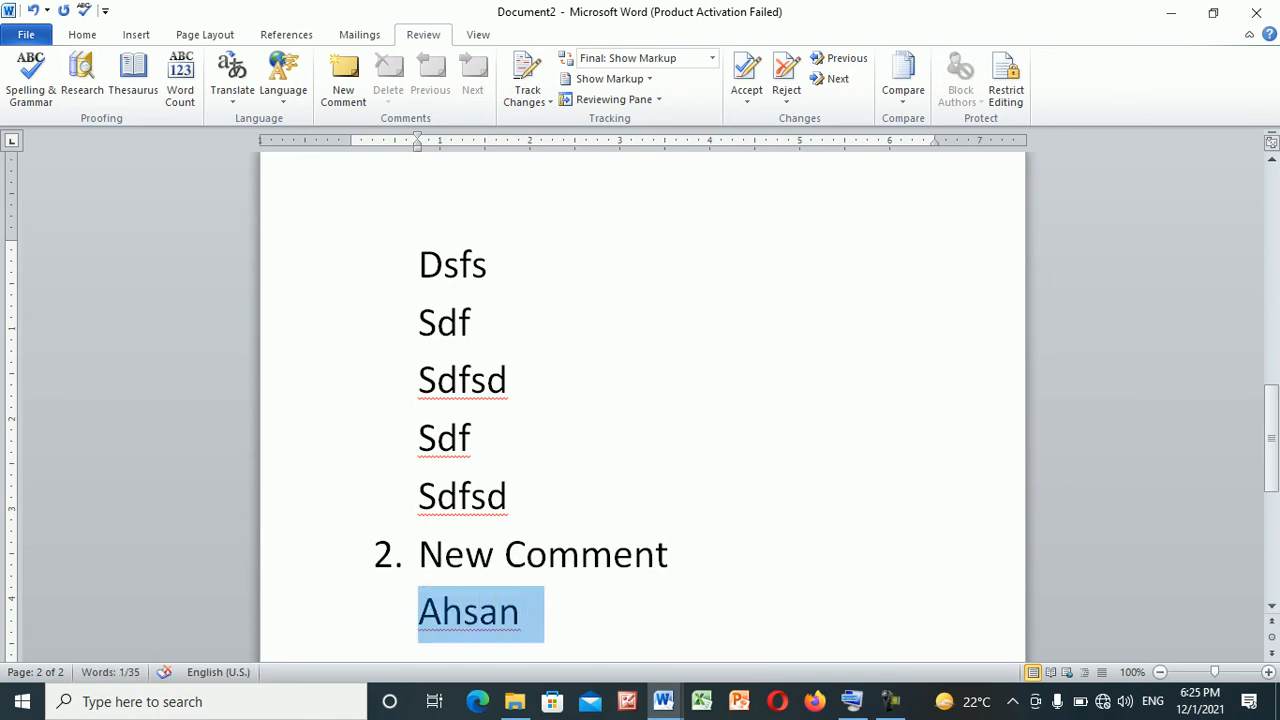
pyautogui.click(343, 78)
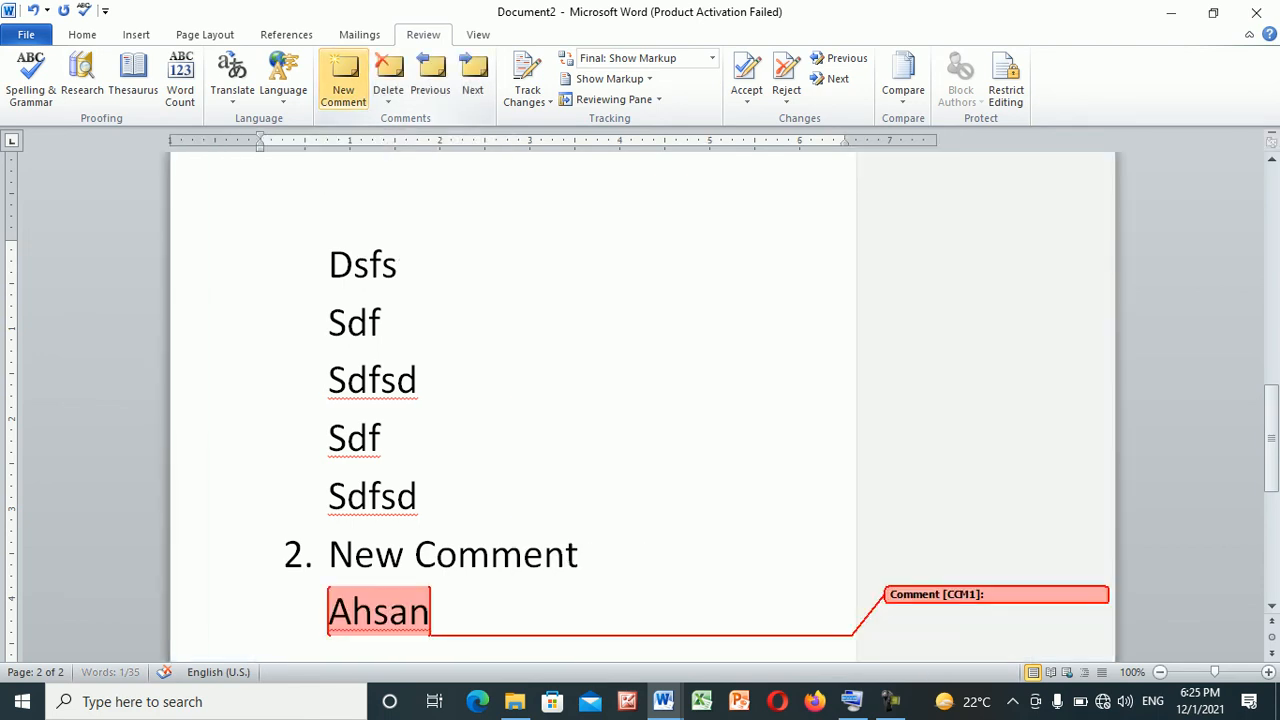
pyautogui.write('Ahsan is a Good Boy')
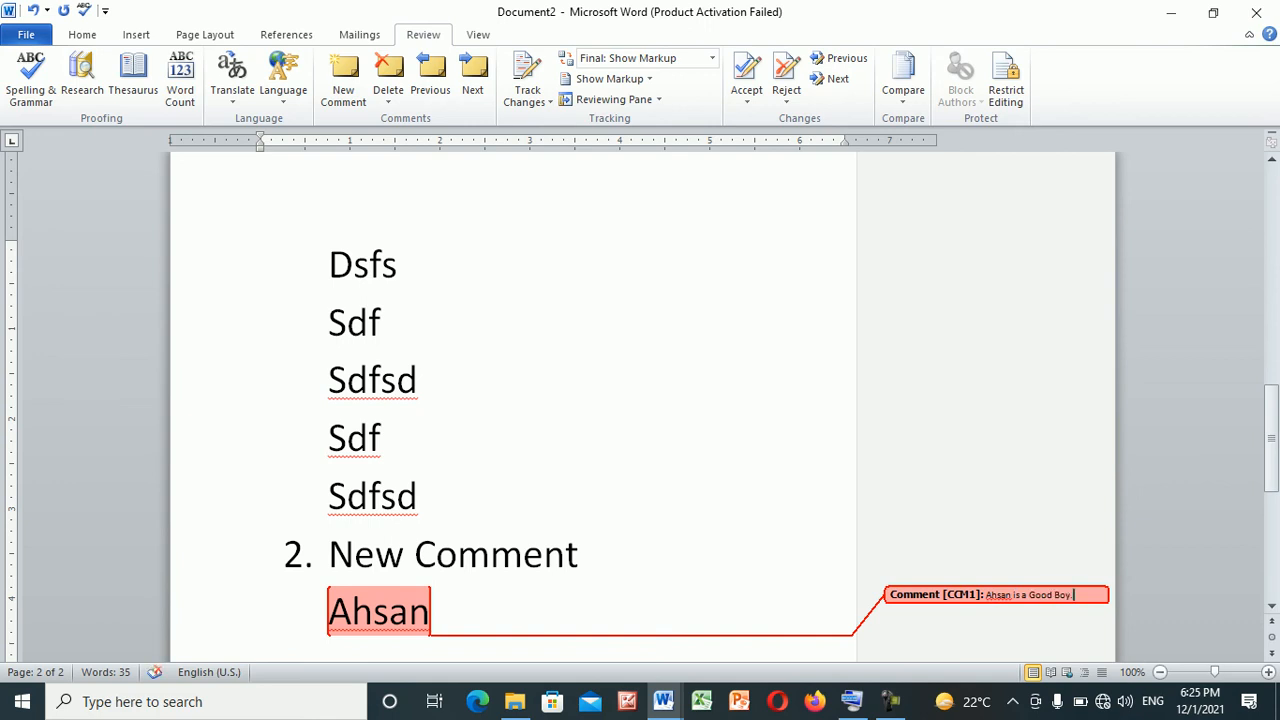
# Write "BFIST" on a new line below the commented first name
pyautogui.click(432, 611)
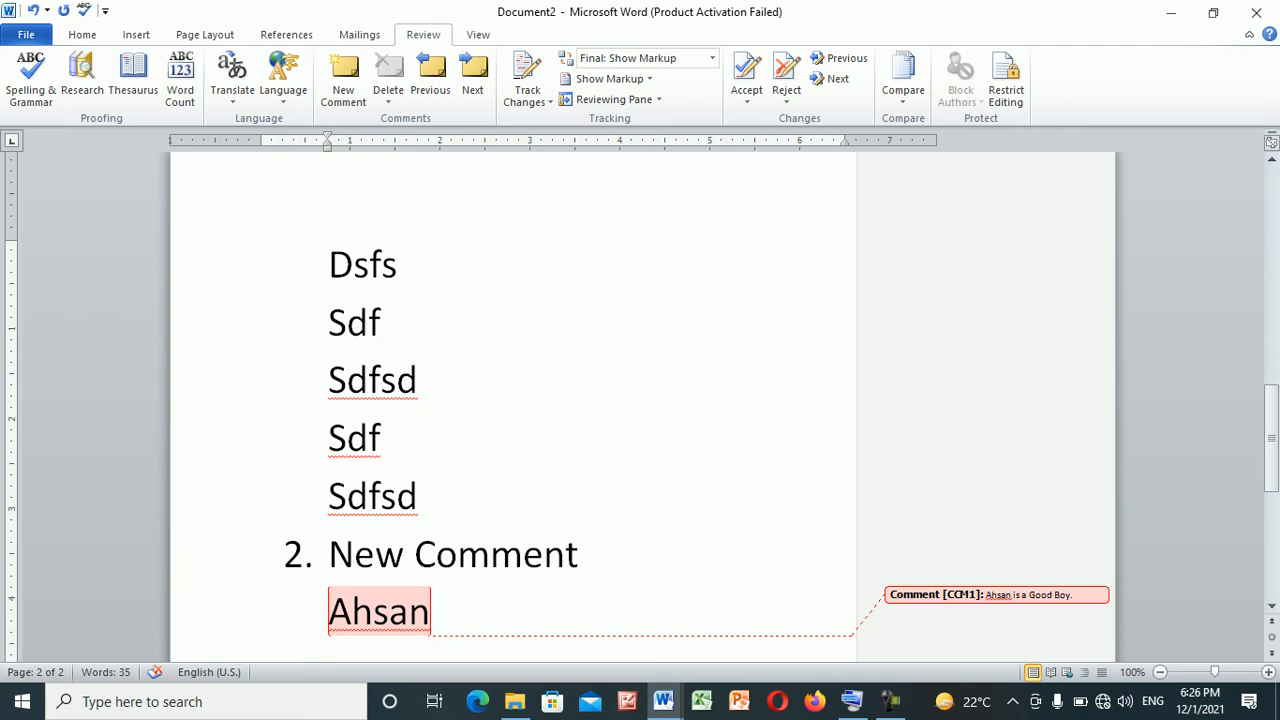
pyautogui.press('Return')
pyautogui.write('BDI')
pyautogui.press('BackSpace')
pyautogui.press('BackSpace')
pyautogui.write('FIST')
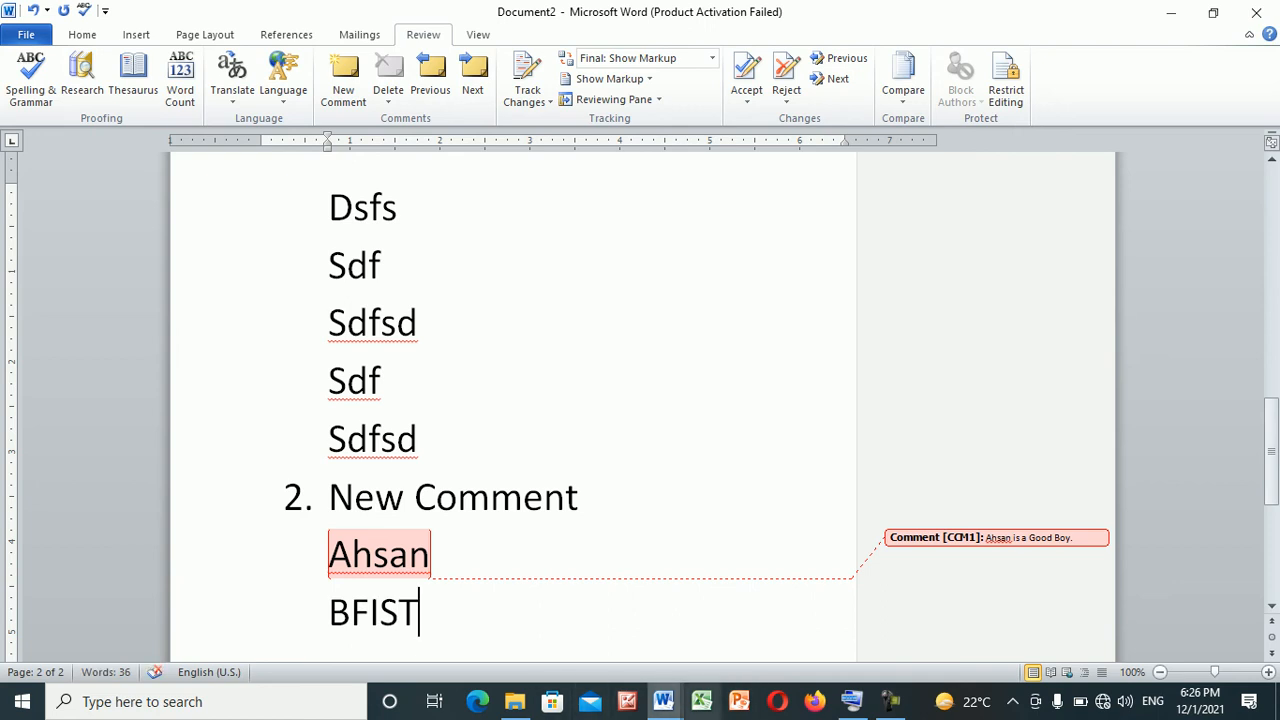
# Attach a comment to "BFIST" reading "Bright Future Institute of Science & Technology Batkhela Malakand."
pyautogui.moveTo(420, 614); pyautogui.dragTo(330, 606)
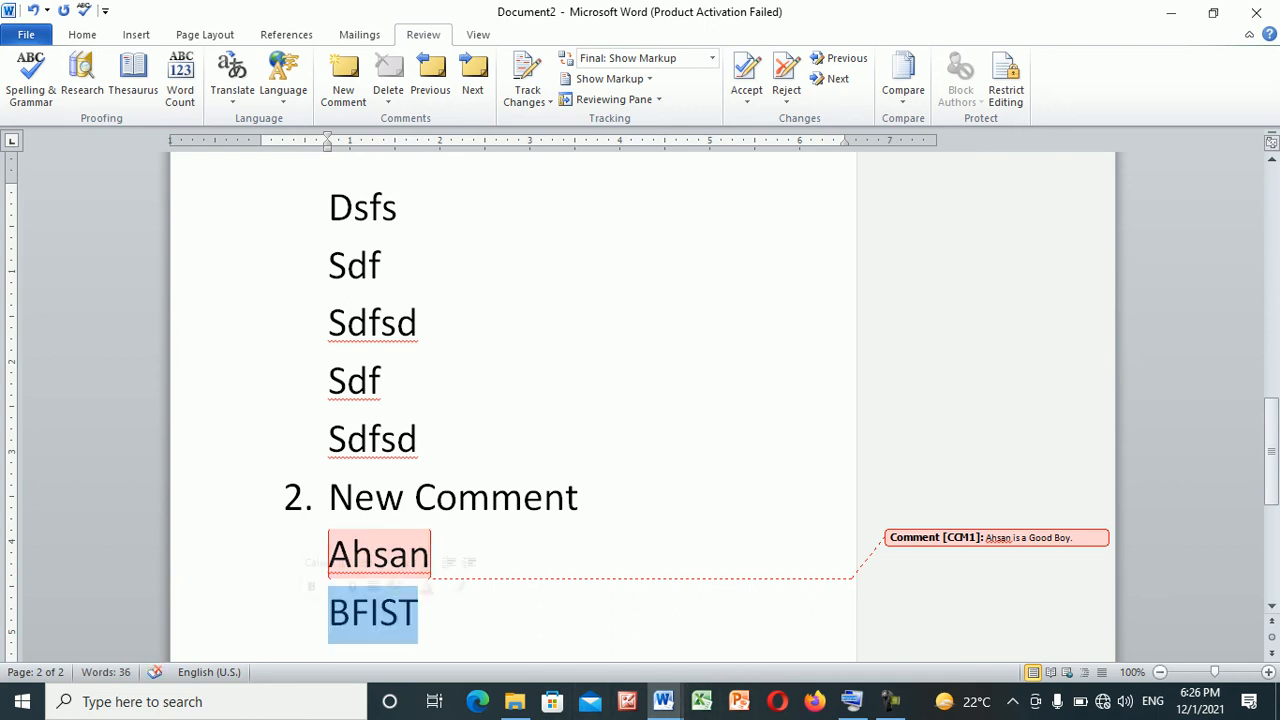
pyautogui.click(343, 78)
pyautogui.write('Brifht')
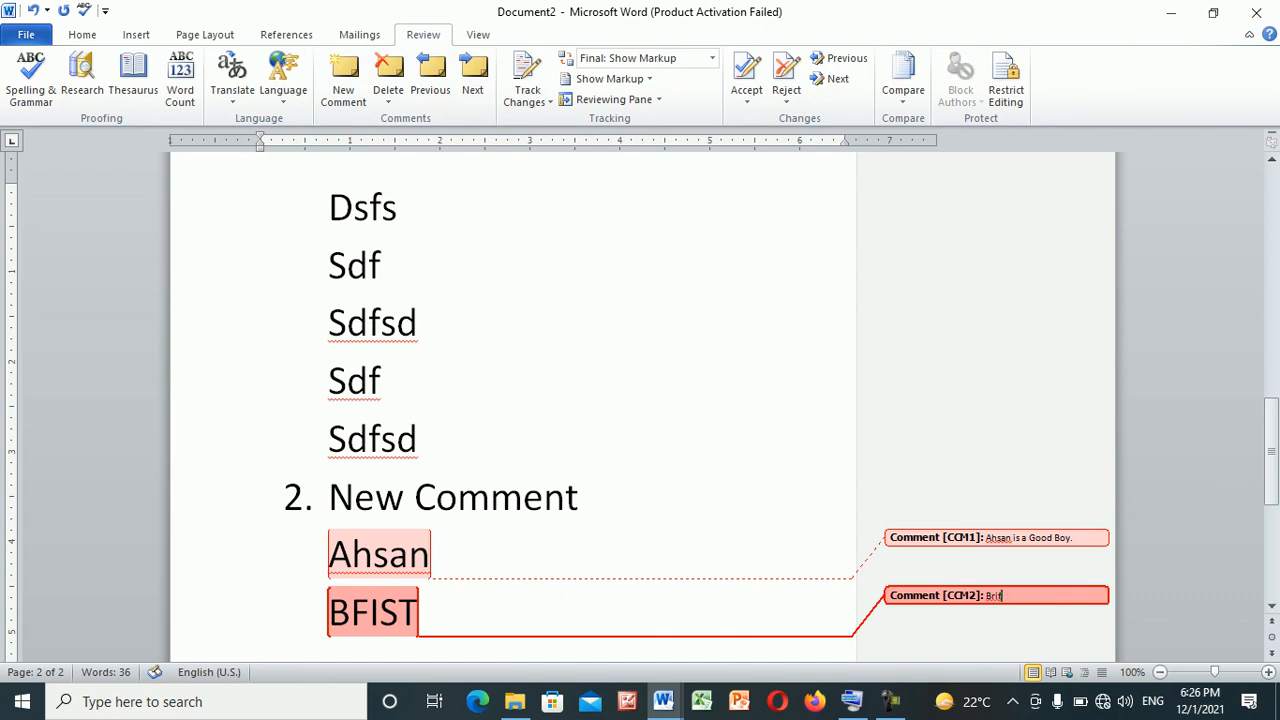
pyautogui.write('ght Future Institute of Scie')
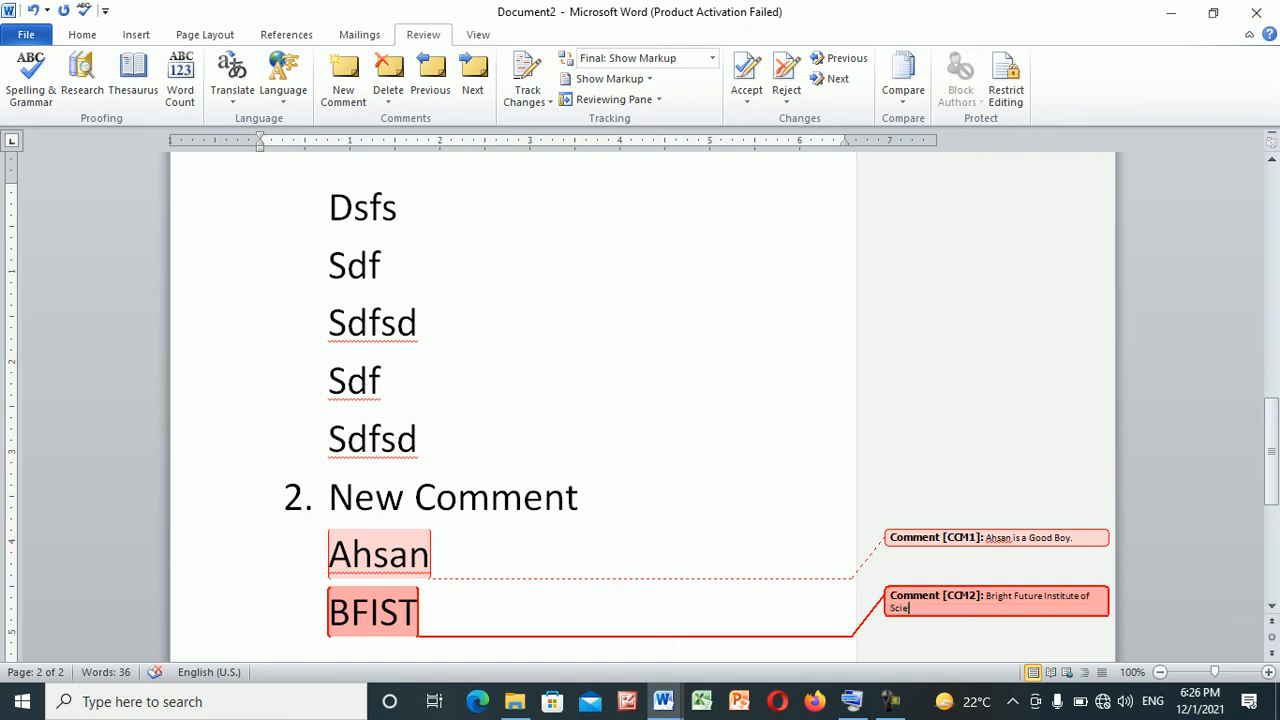
pyautogui.write('nce & Technology Batkhela Malakand.')
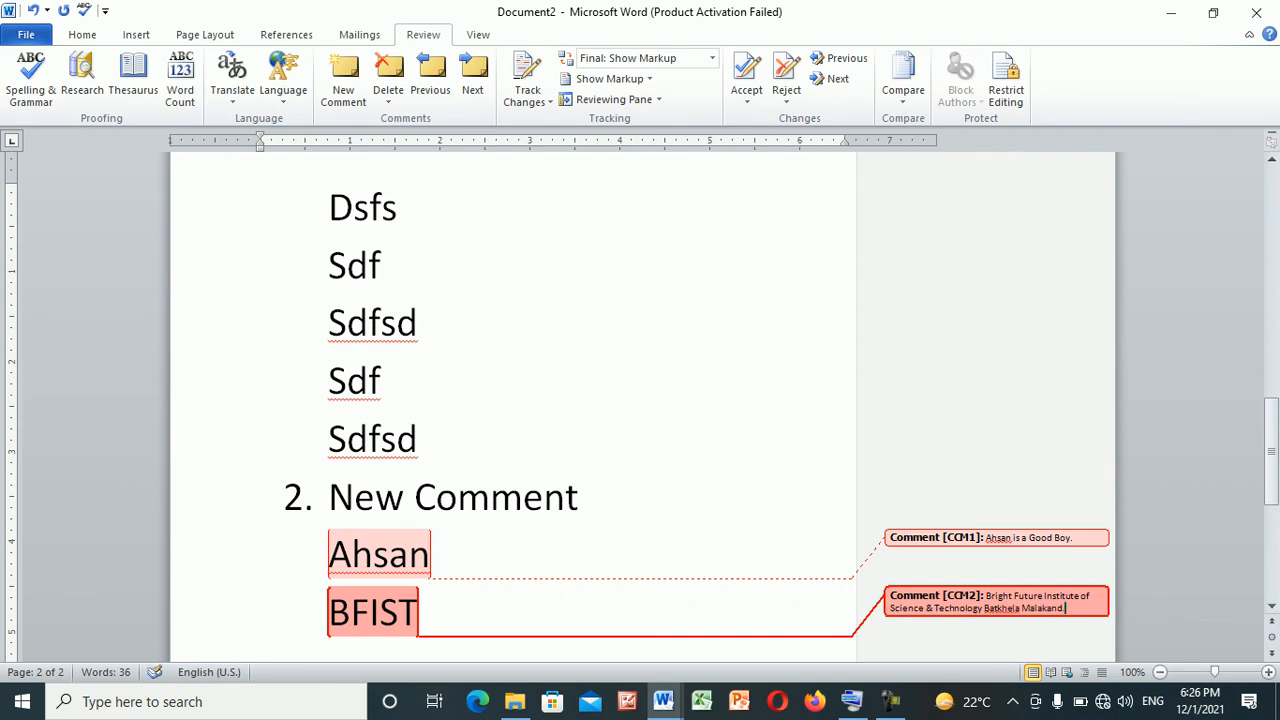
pyautogui.click(420, 613)
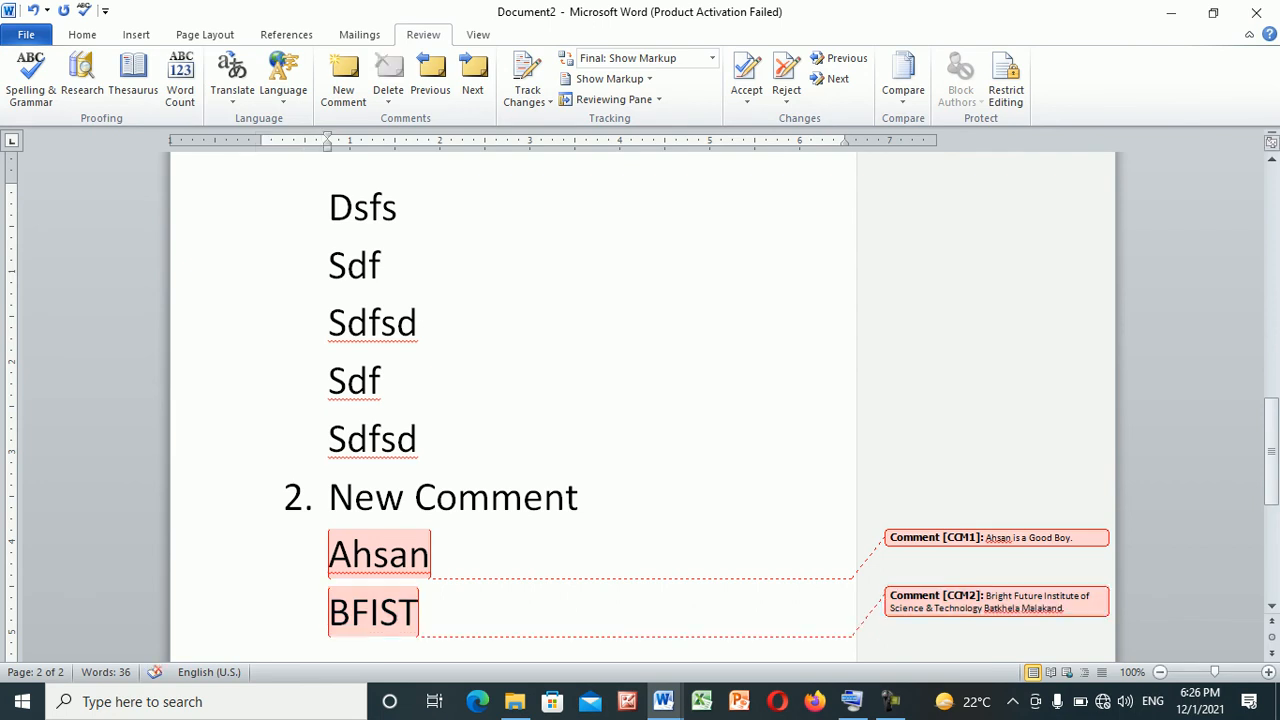
# Move forward to the comment on "BFIST" and back to the comment on the first name
pyautogui.moveTo(384, 613)
pyautogui.moveTo(380, 556)
pyautogui.moveTo(1272, 466); pyautogui.dragTo(1272, 478)
pyautogui.click(390, 495)
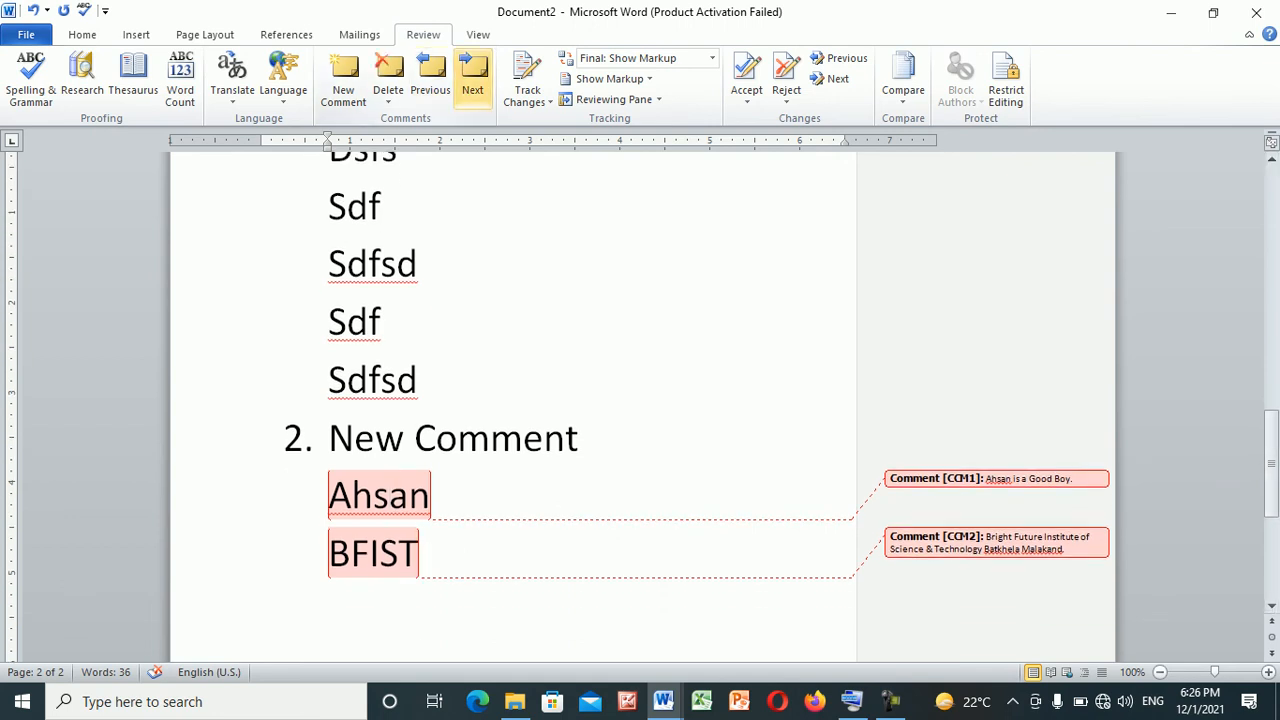
pyautogui.click(473, 75)
pyautogui.click(473, 75)
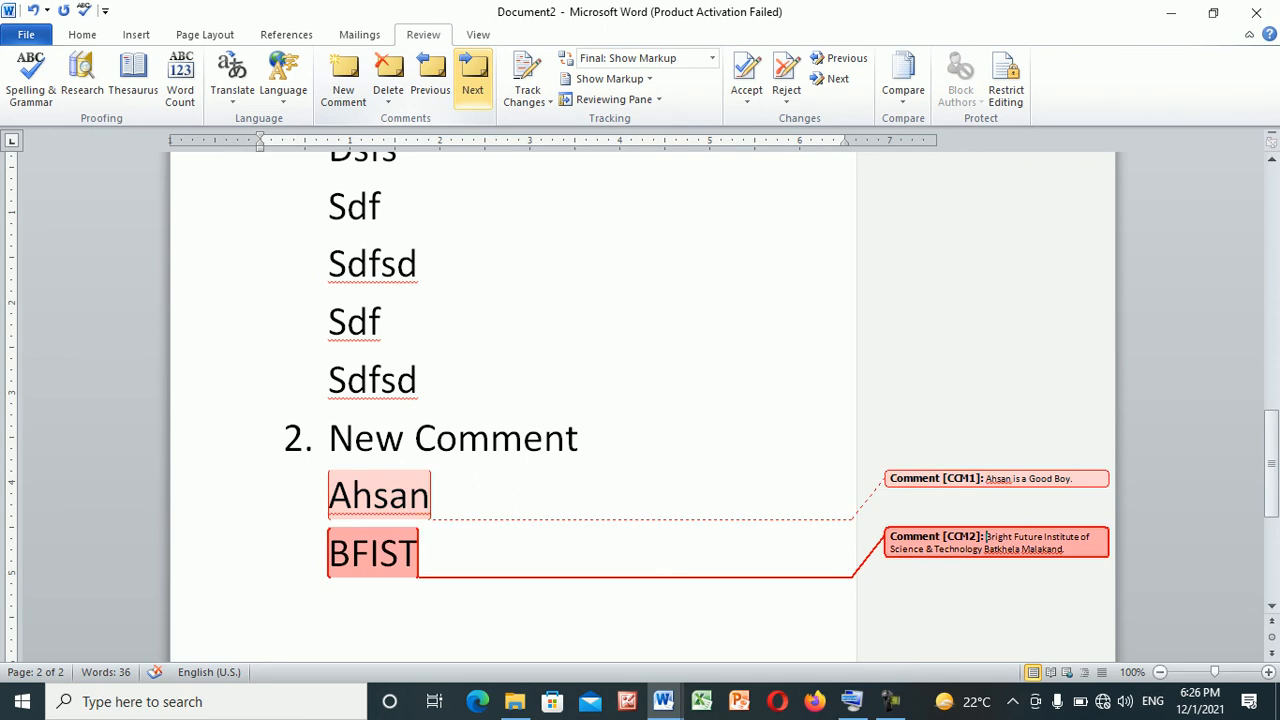
pyautogui.click(430, 75)
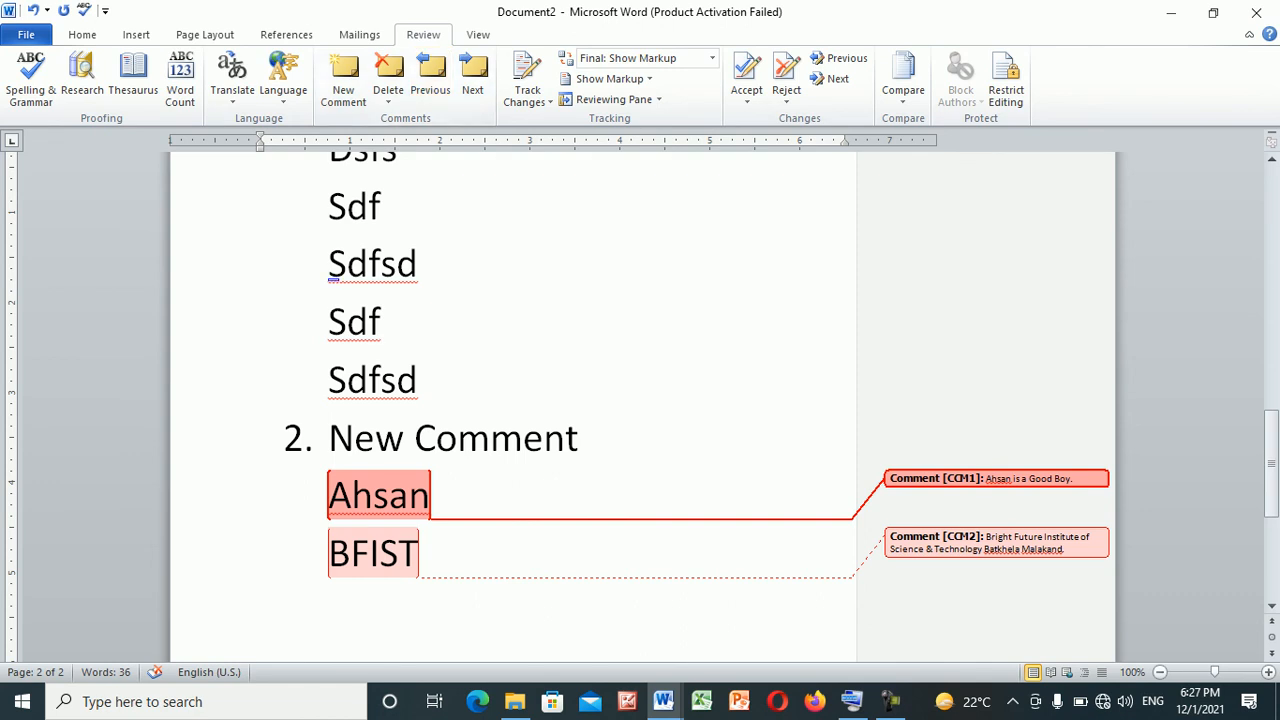
pyautogui.click(420, 380)
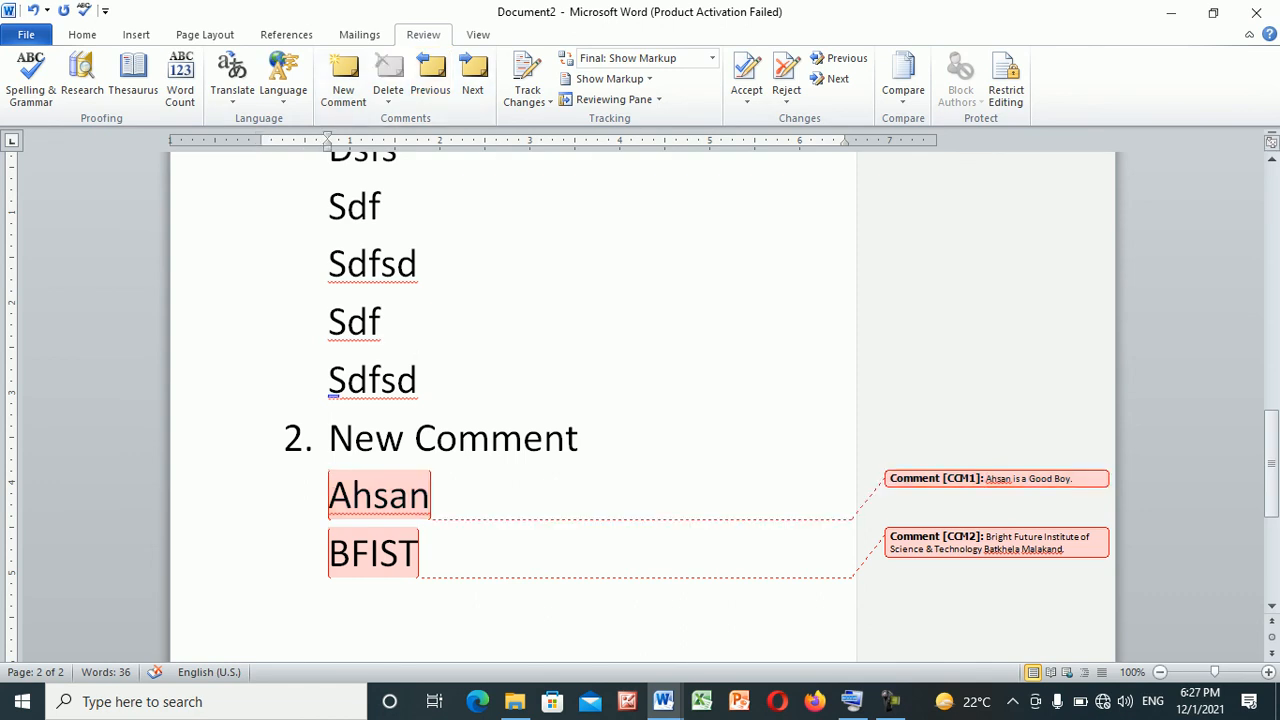
# Delete the comments attached to "BFIST" and to the first name above it
pyautogui.click(330, 611)
pyautogui.click(398, 553)
pyautogui.click(332, 611)
pyautogui.click(370, 553)
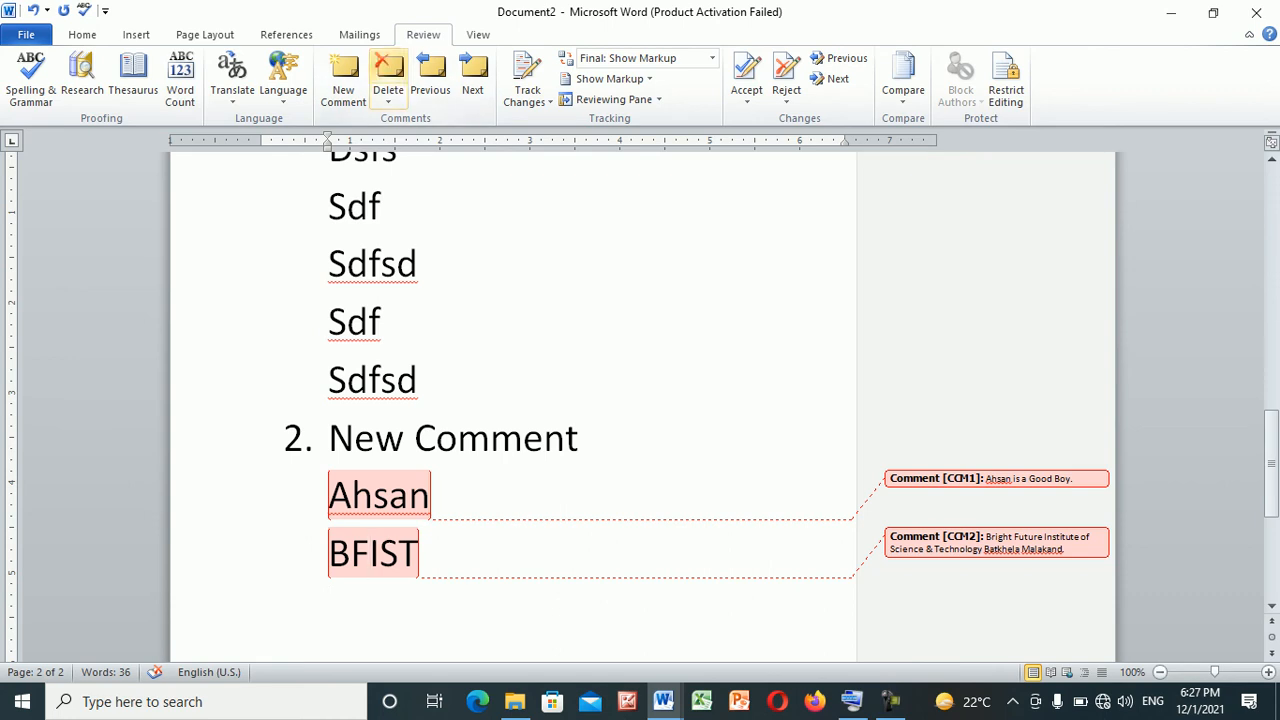
pyautogui.click(388, 72)
pyautogui.click(390, 496)
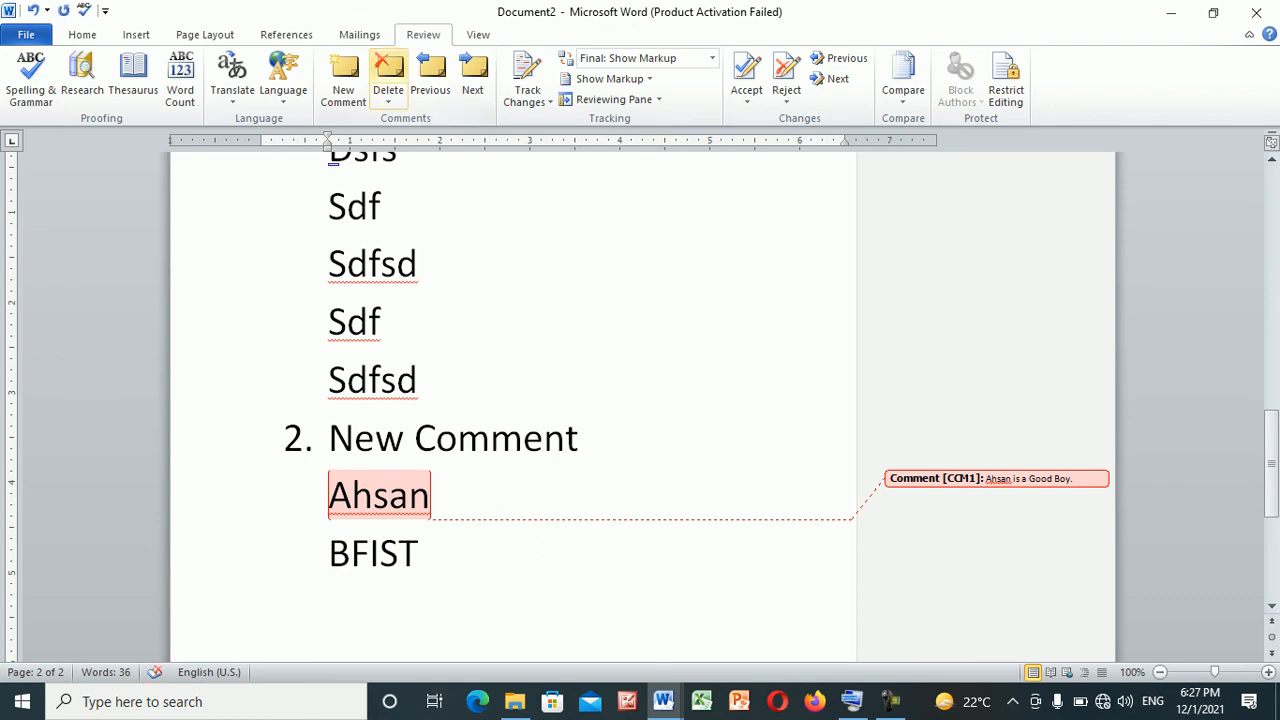
pyautogui.click(388, 80)
# Add the numbered item "3. Track Changes:" below "BFIST", followed by an empty unnumbered line
pyautogui.click(509, 554)
pyautogui.press('Return')
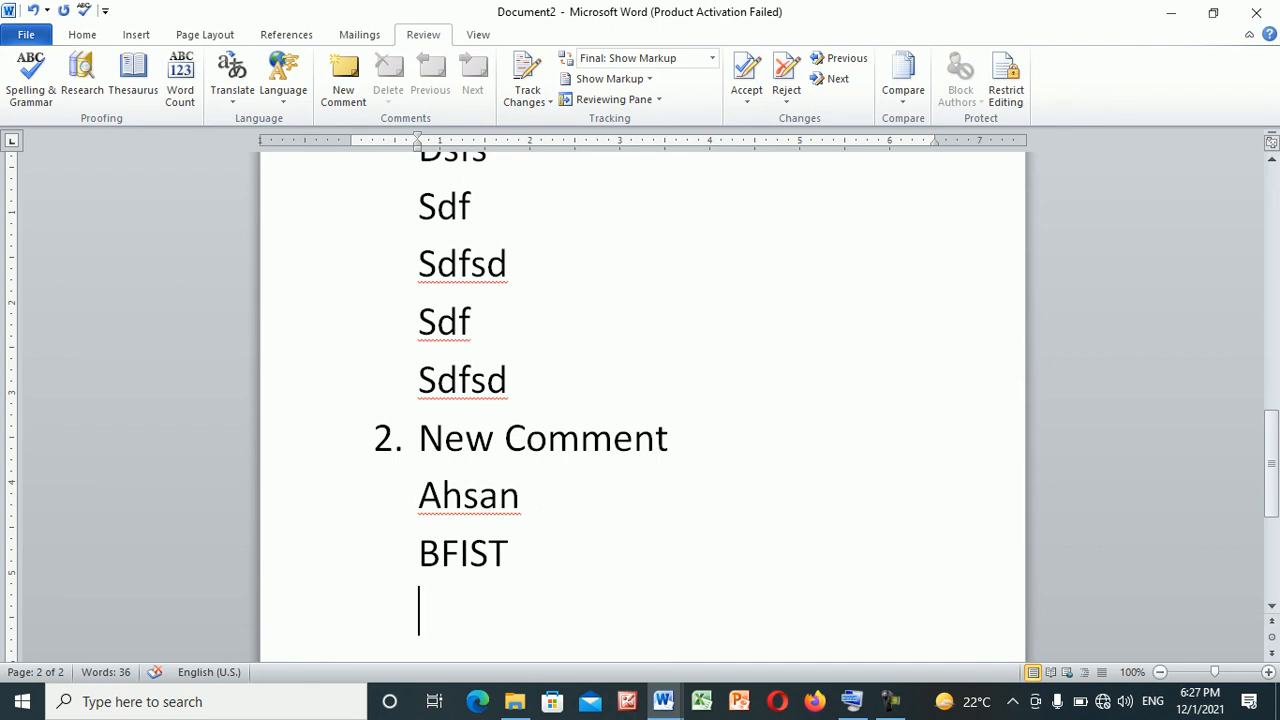
pyautogui.write('3. track ')
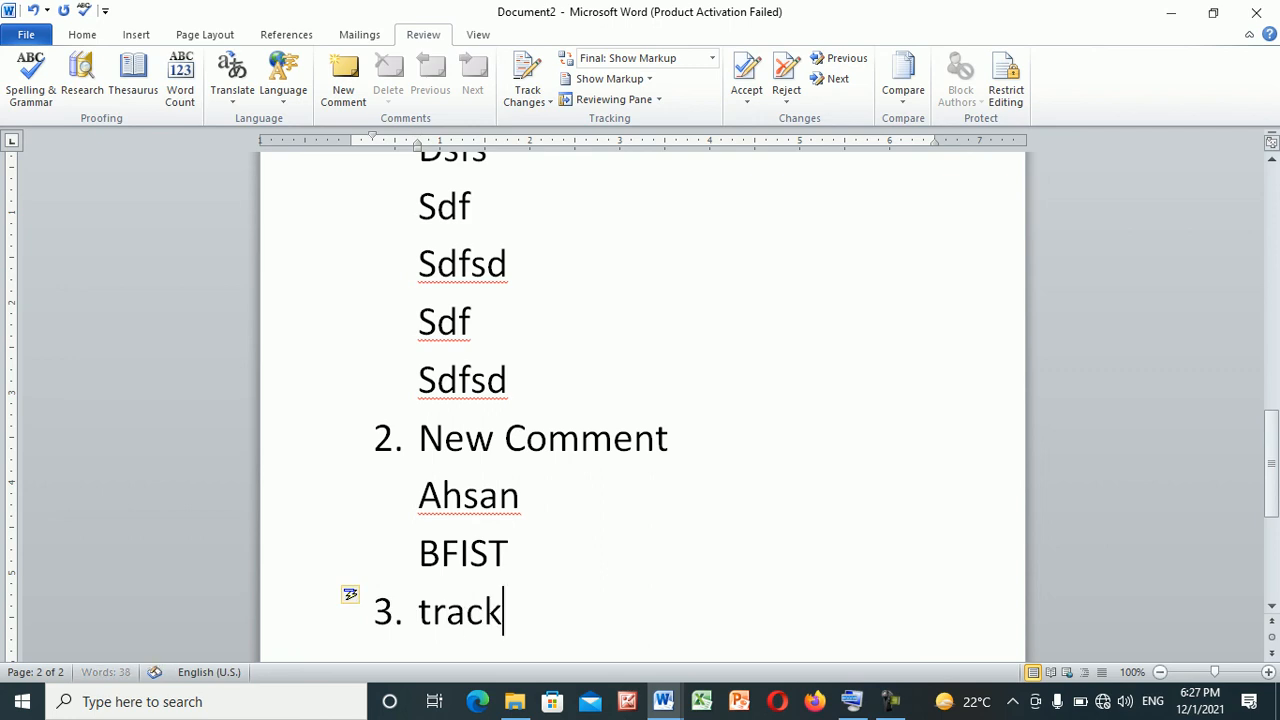
pyautogui.write('Changes:')
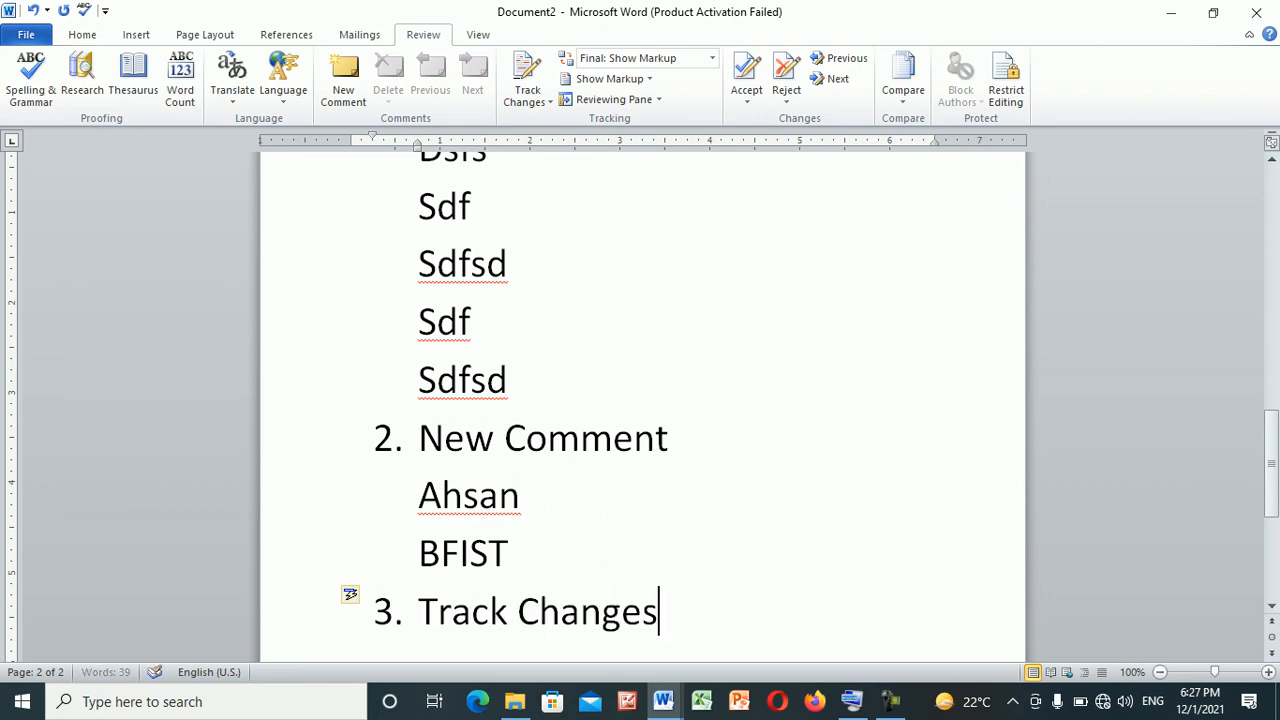
pyautogui.press('Return')
pyautogui.press('BackSpace')
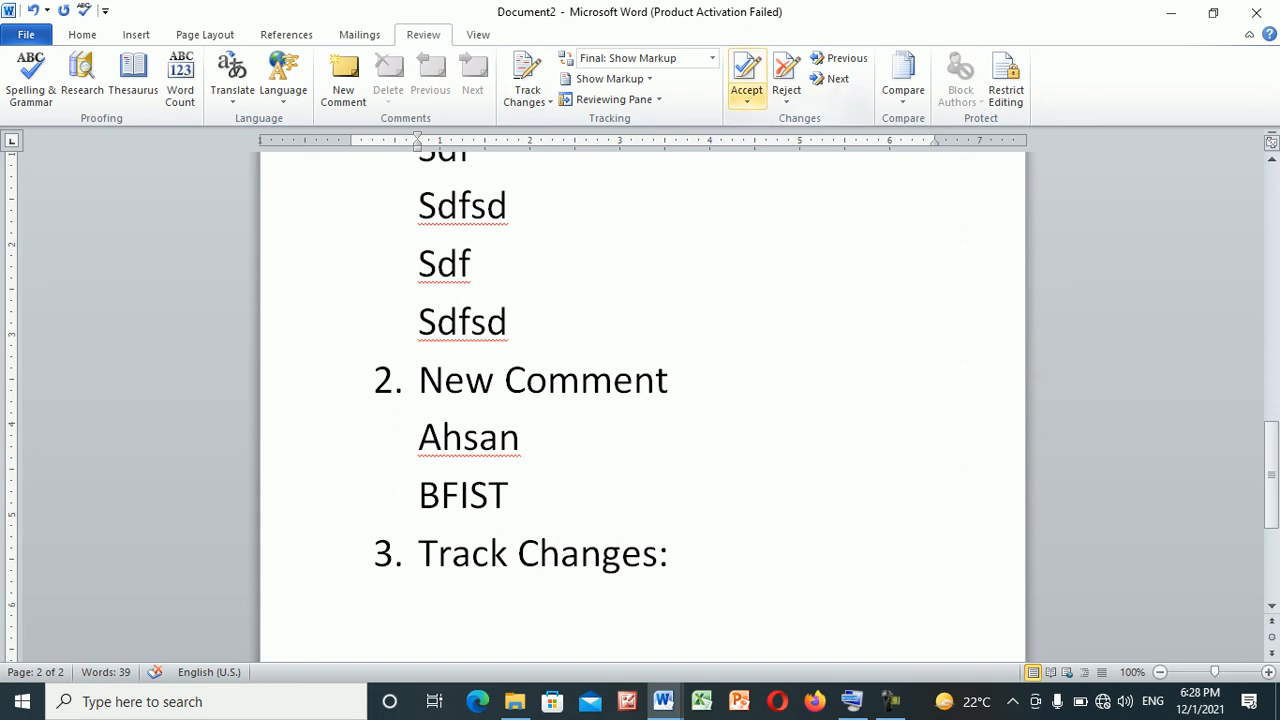
# Turn on Track Changes for the document
pyautogui.click(548, 101)
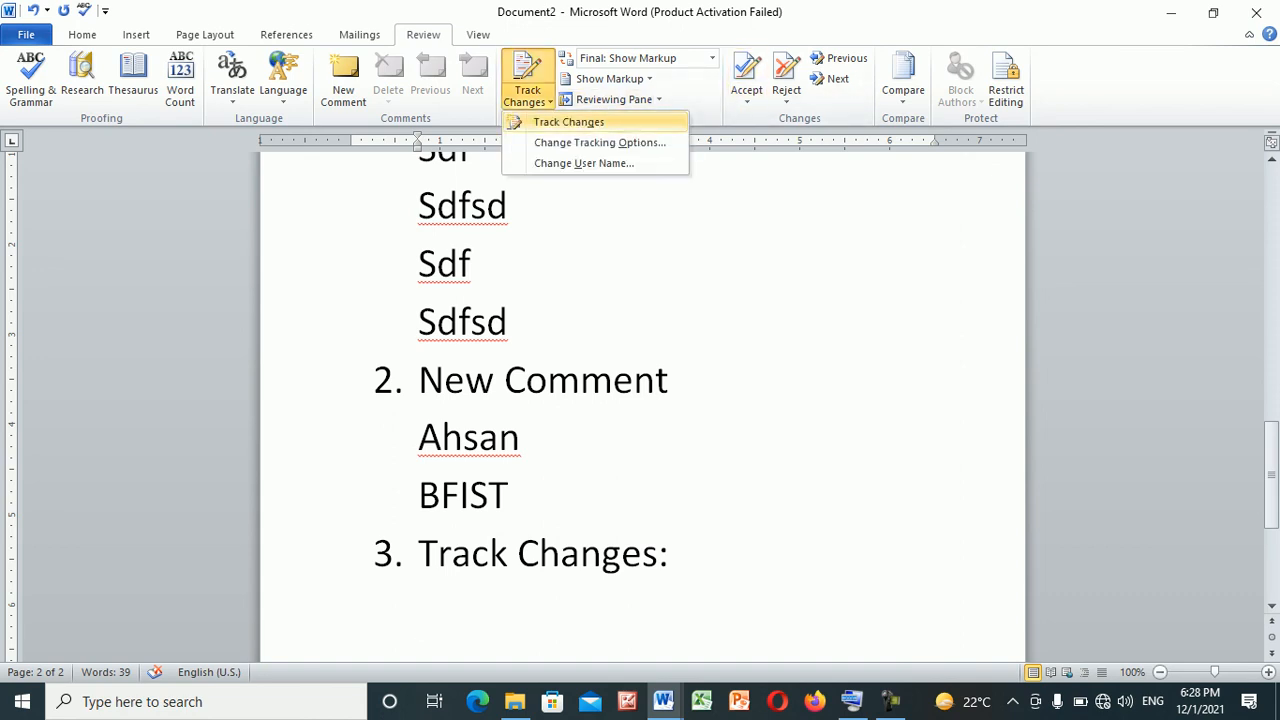
pyautogui.click(568, 122)
pyautogui.click(522, 438)
pyautogui.write('fsd')
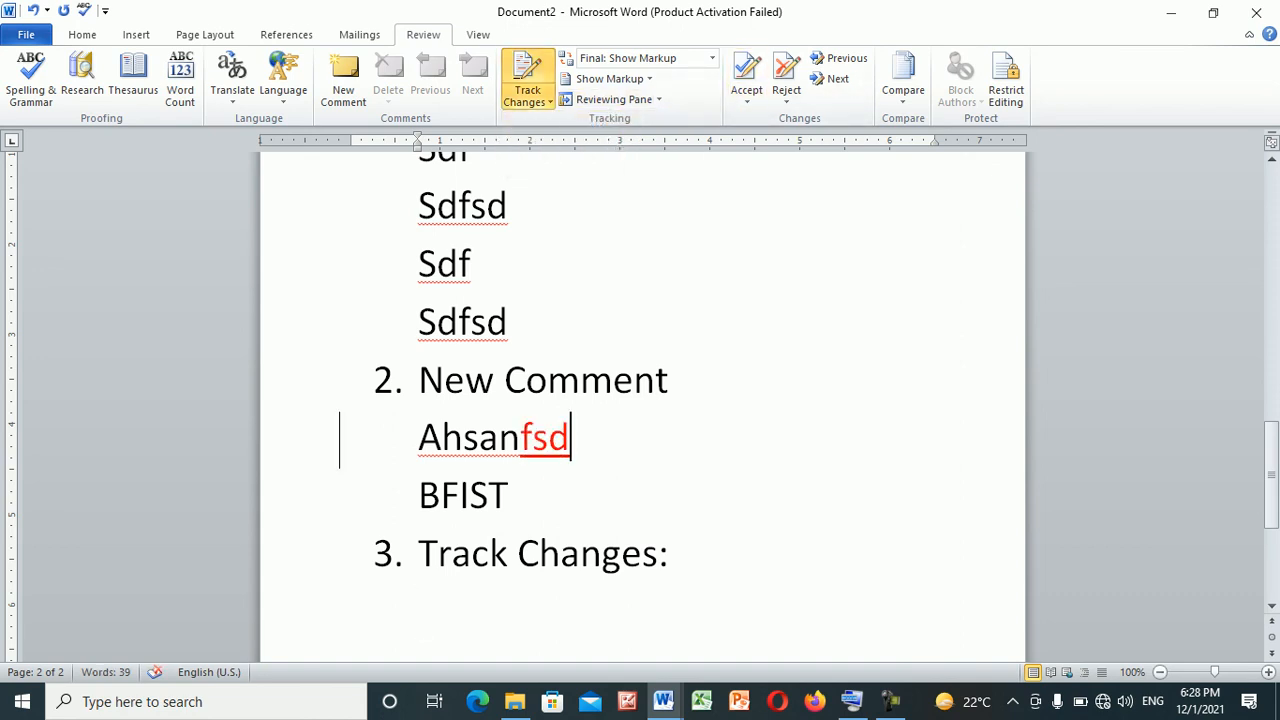
pyautogui.press('BackSpace')
pyautogui.press('BackSpace')
pyautogui.press('BackSpace')
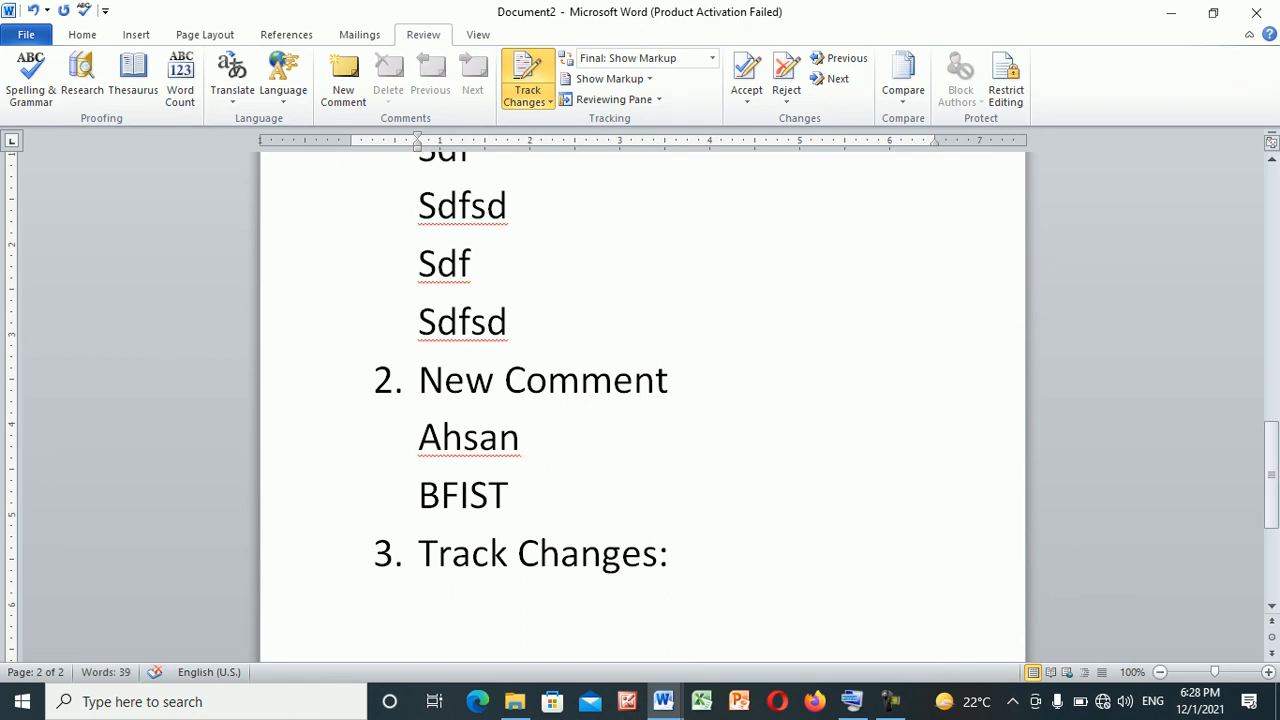
# Write five tracked lines beneath "Track Changes:": "Dfds", "Sdfsds fs", "Fasd fasdfasdf", "Asdf asdfsd f" and "Sd fsdf"
pyautogui.click(420, 611)
pyautogui.write('dfds')
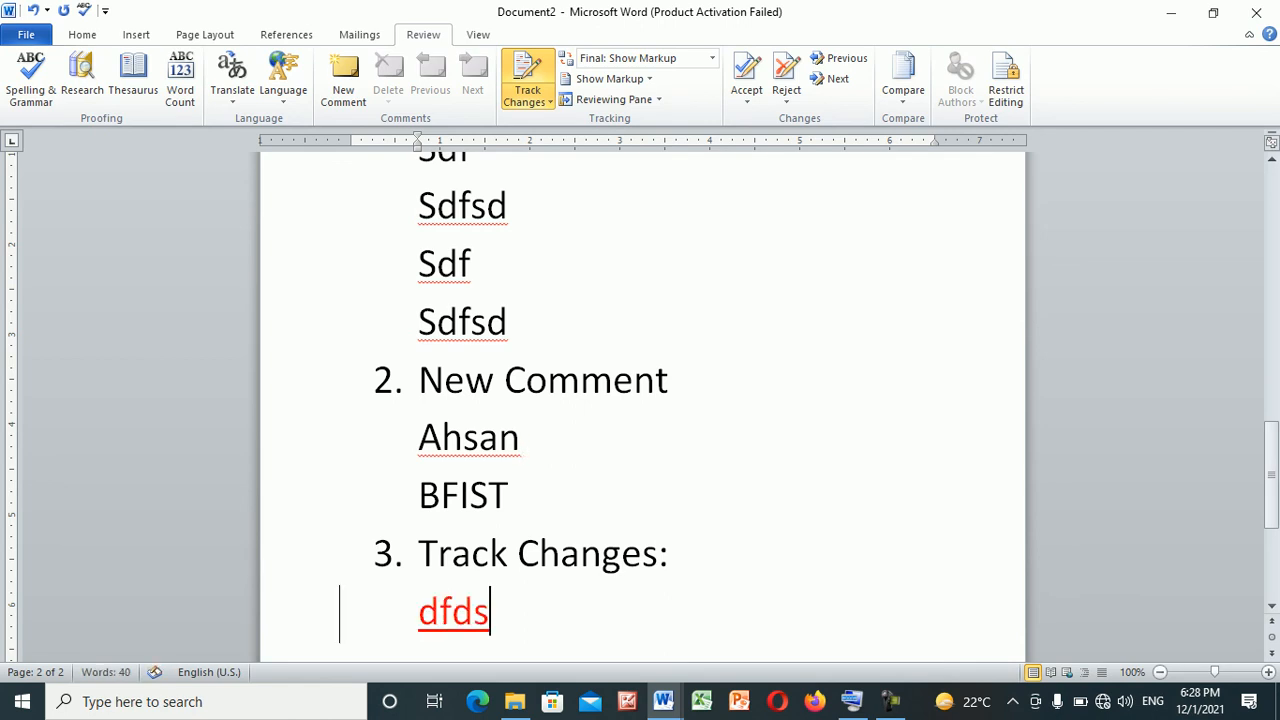
pyautogui.press('Return')
pyautogui.write('sdfsds fs')
pyautogui.press('Return')
pyautogui.write('fasd fasdfasd')
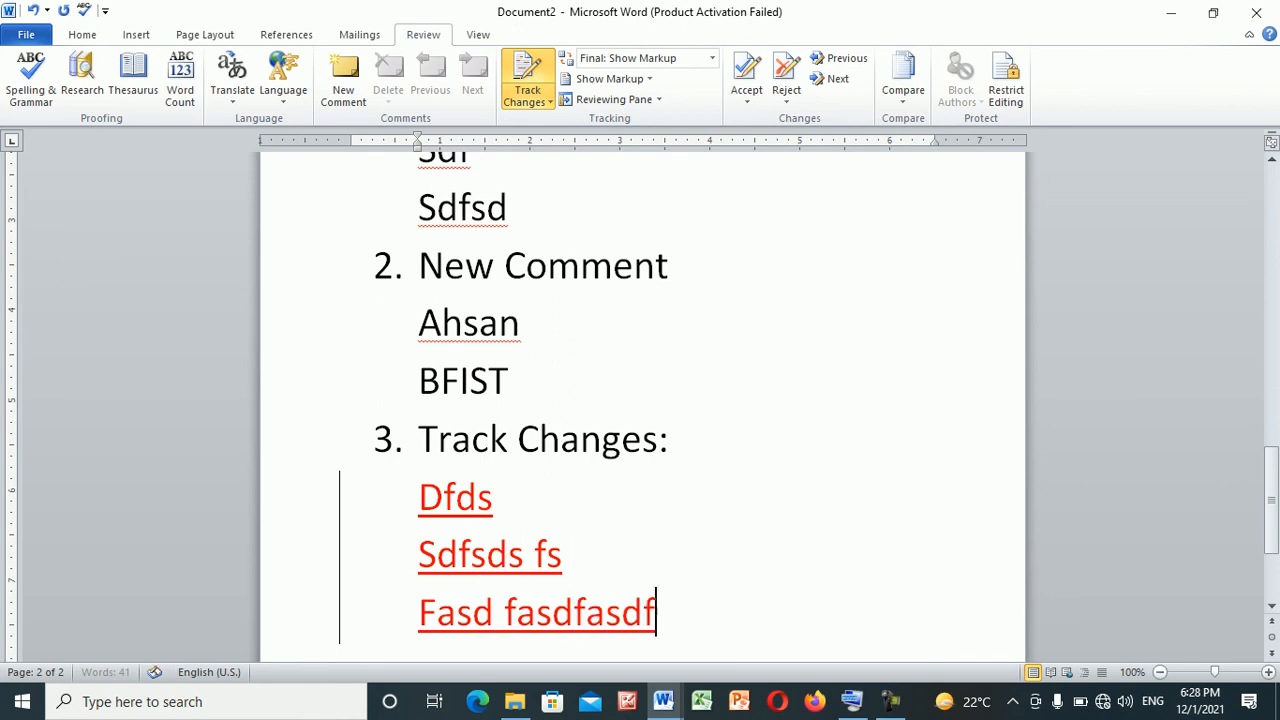
pyautogui.write('f')
pyautogui.press('Return')
pyautogui.write('asdf asdfsd f')
pyautogui.press('Return')
pyautogui.write('sd fsdf')
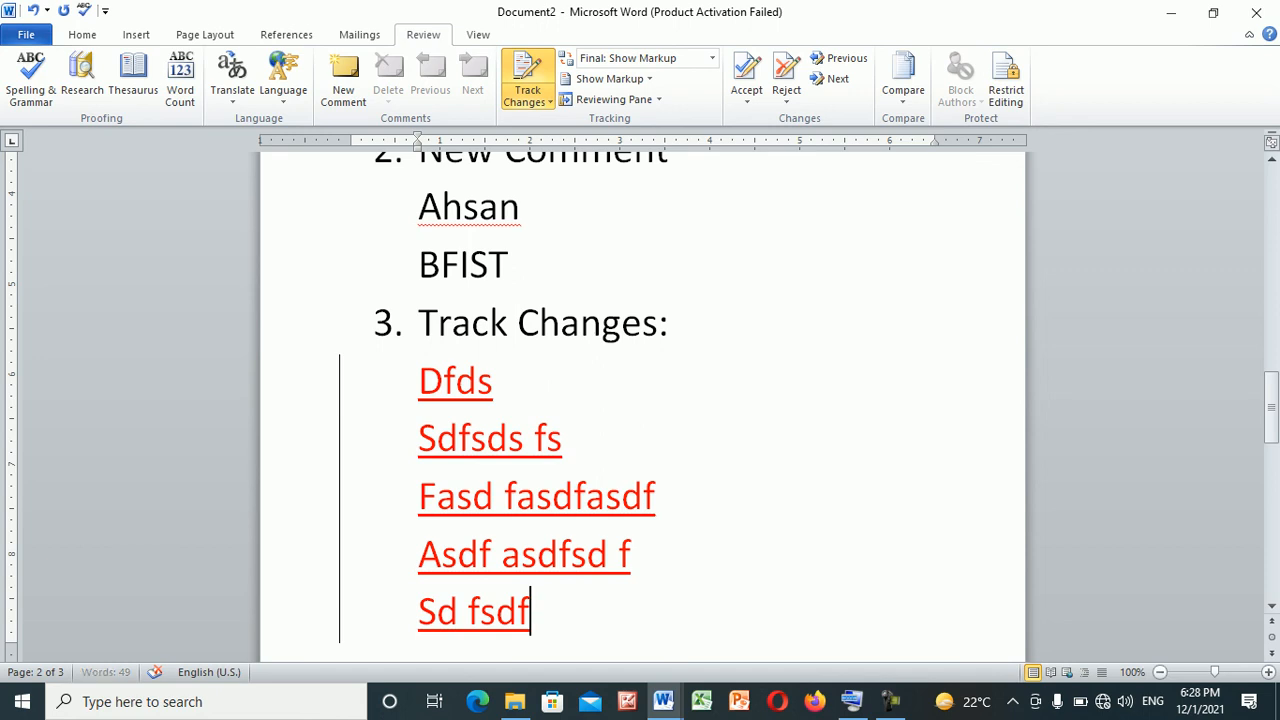
pyautogui.moveTo(494, 382); pyautogui.dragTo(419, 382)
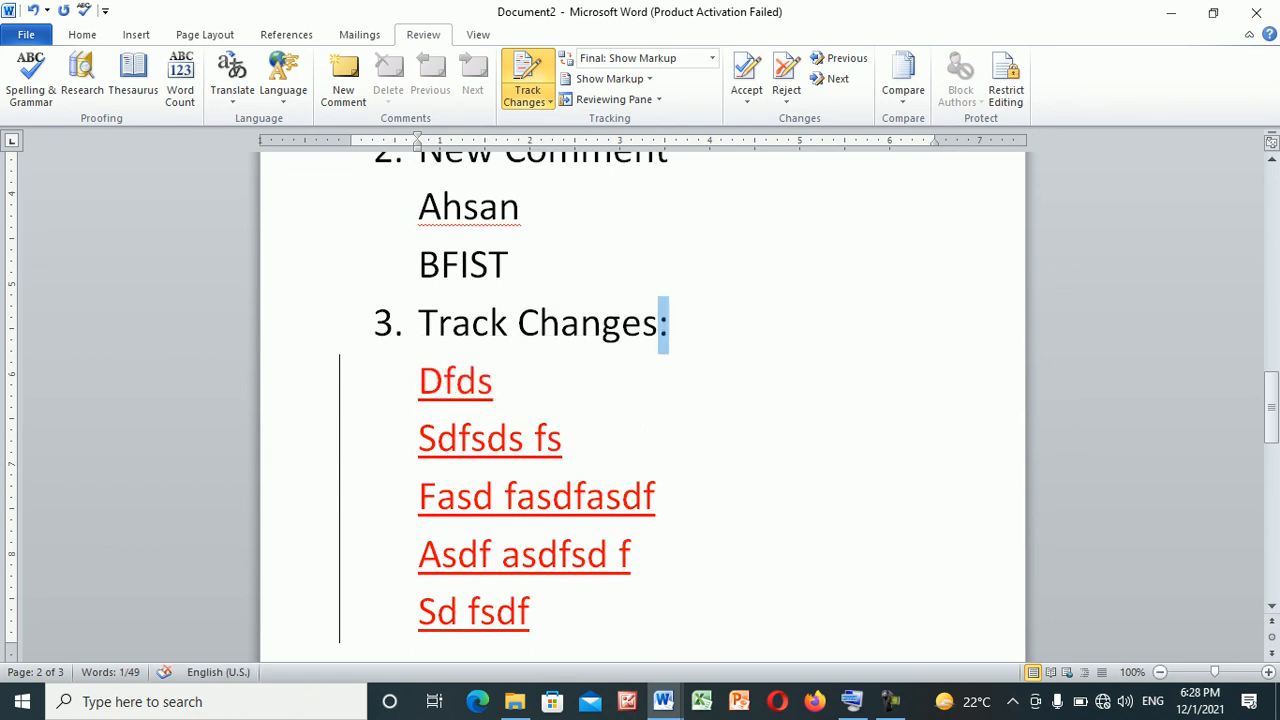
pyautogui.moveTo(670, 323); pyautogui.dragTo(419, 323)
pyautogui.moveTo(563, 438); pyautogui.dragTo(419, 438)
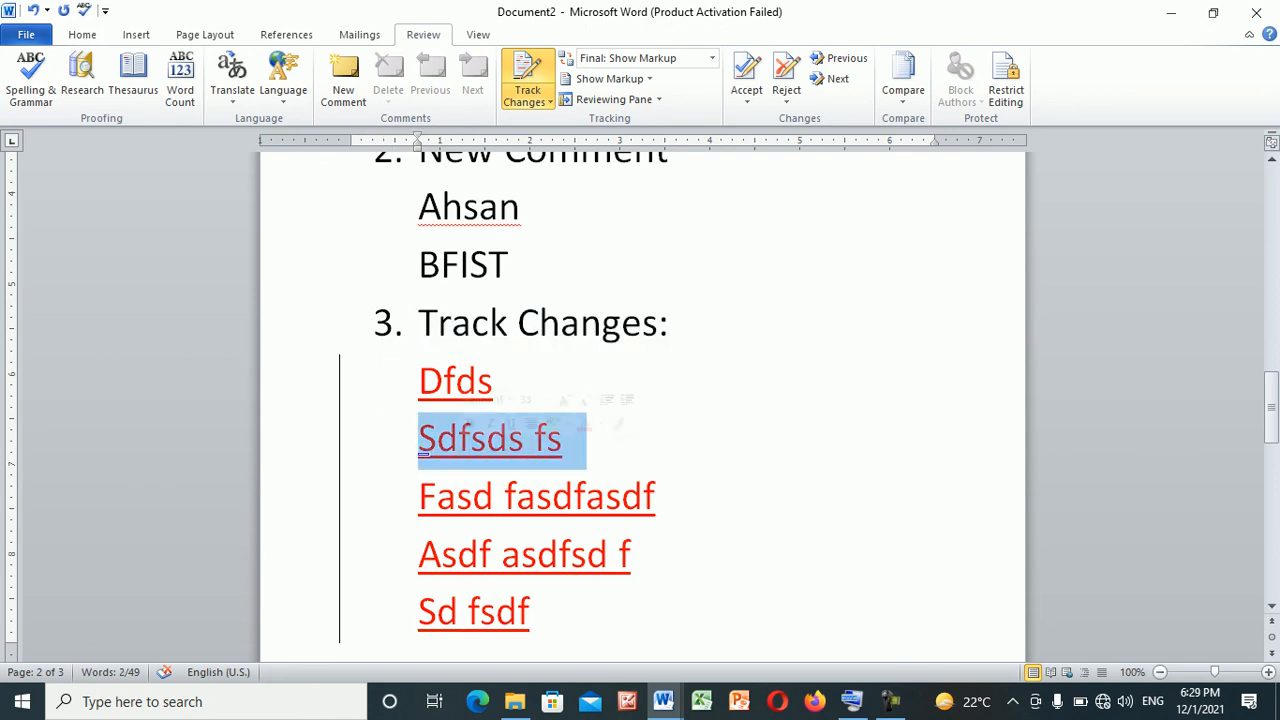
pyautogui.click(541, 428)
pyautogui.moveTo(670, 322); pyautogui.dragTo(418, 322)
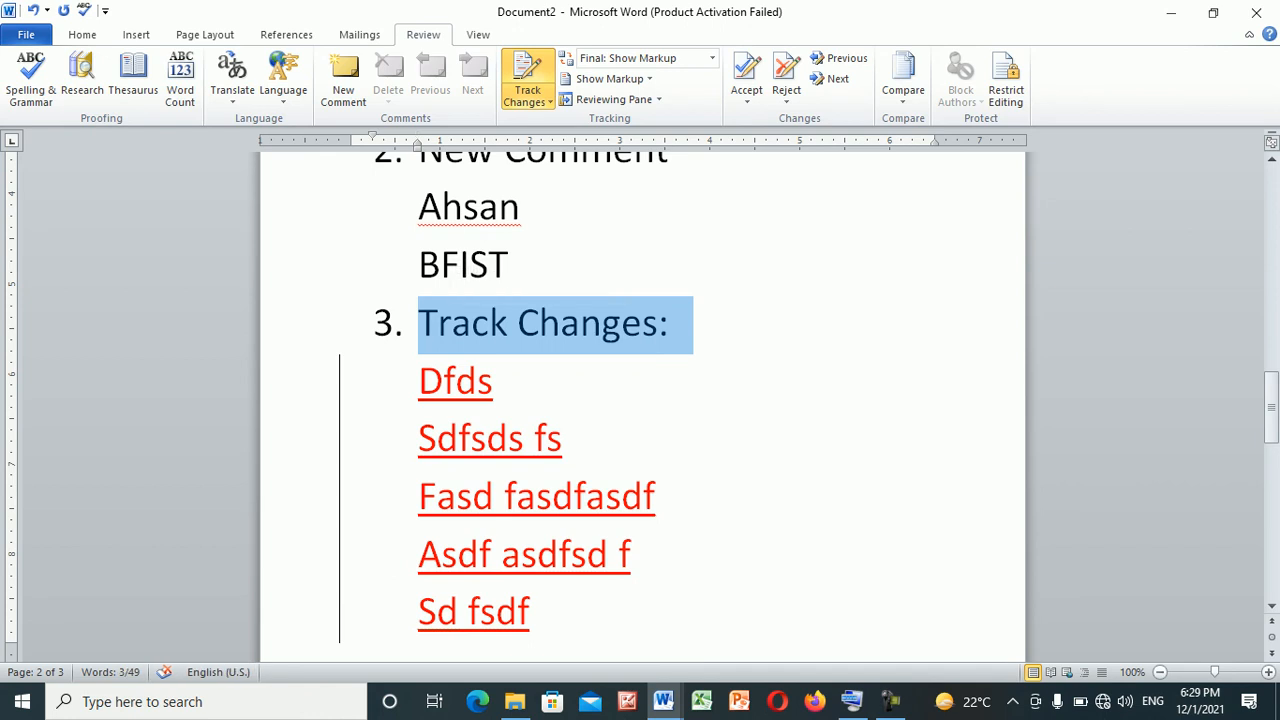
pyautogui.click(531, 611)
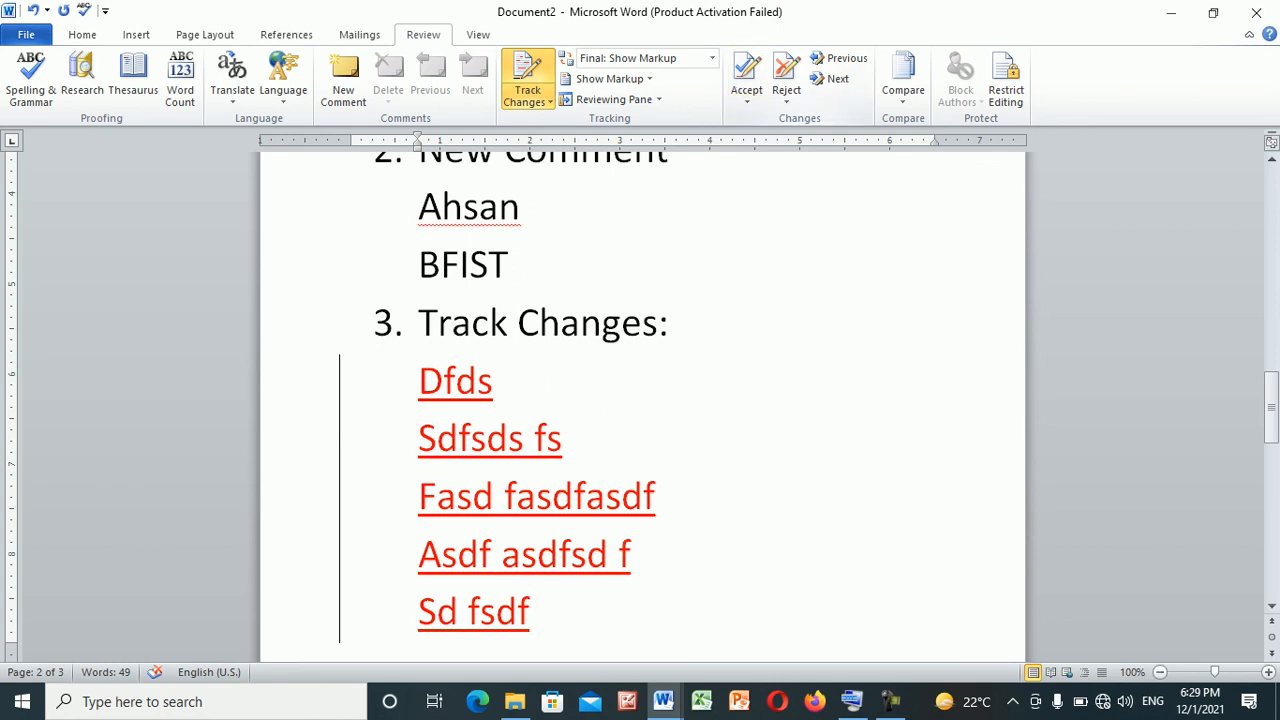
# Add a new numbered item reading "Accept" directly below "Track Changes:", with tracking still on
pyautogui.click(672, 323)
pyautogui.press('Return')
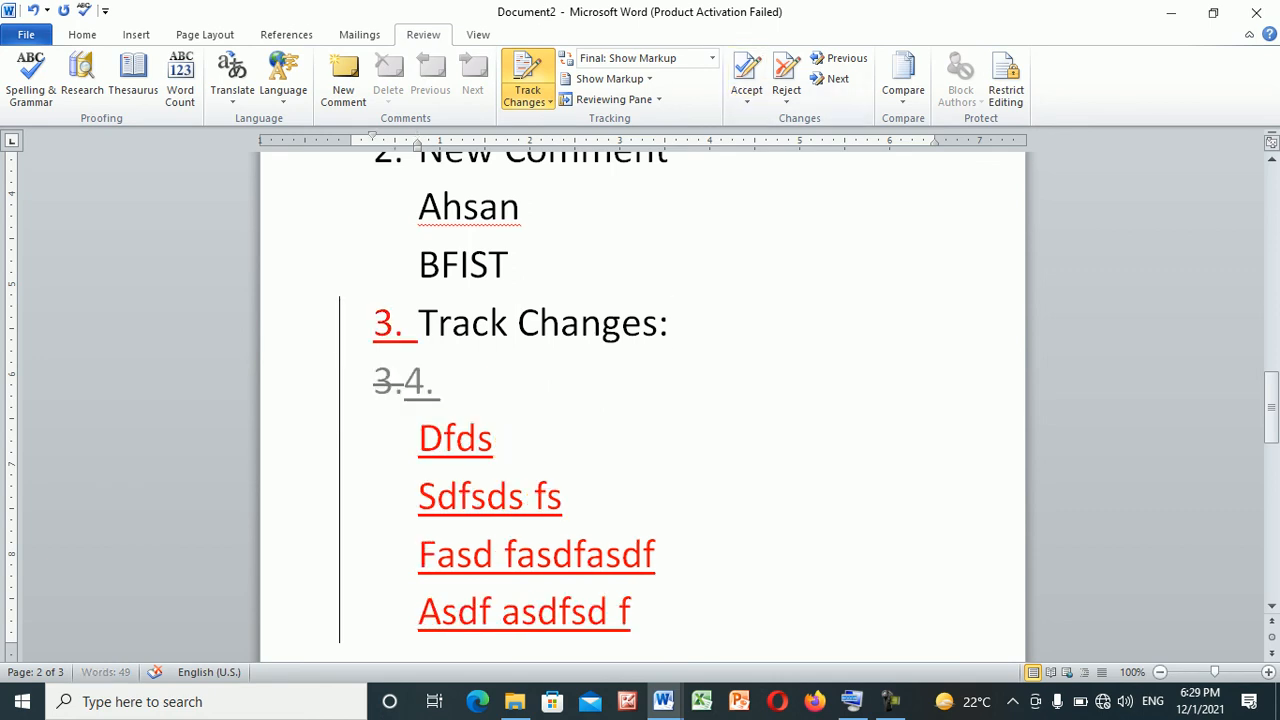
pyautogui.write('a')
pyautogui.write('acc')
pyautogui.press('BackSpace')
pyautogui.press('BackSpace')
pyautogui.press('BackSpace')
pyautogui.write('c')
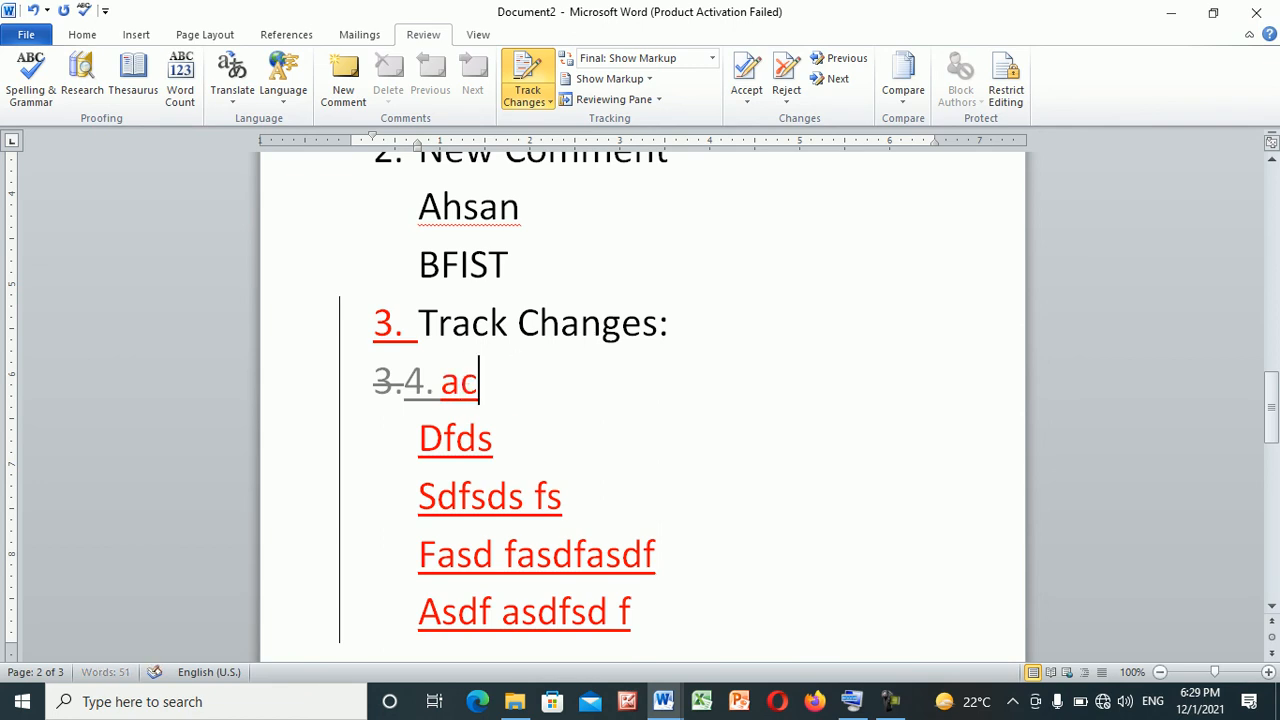
pyautogui.write('cept')
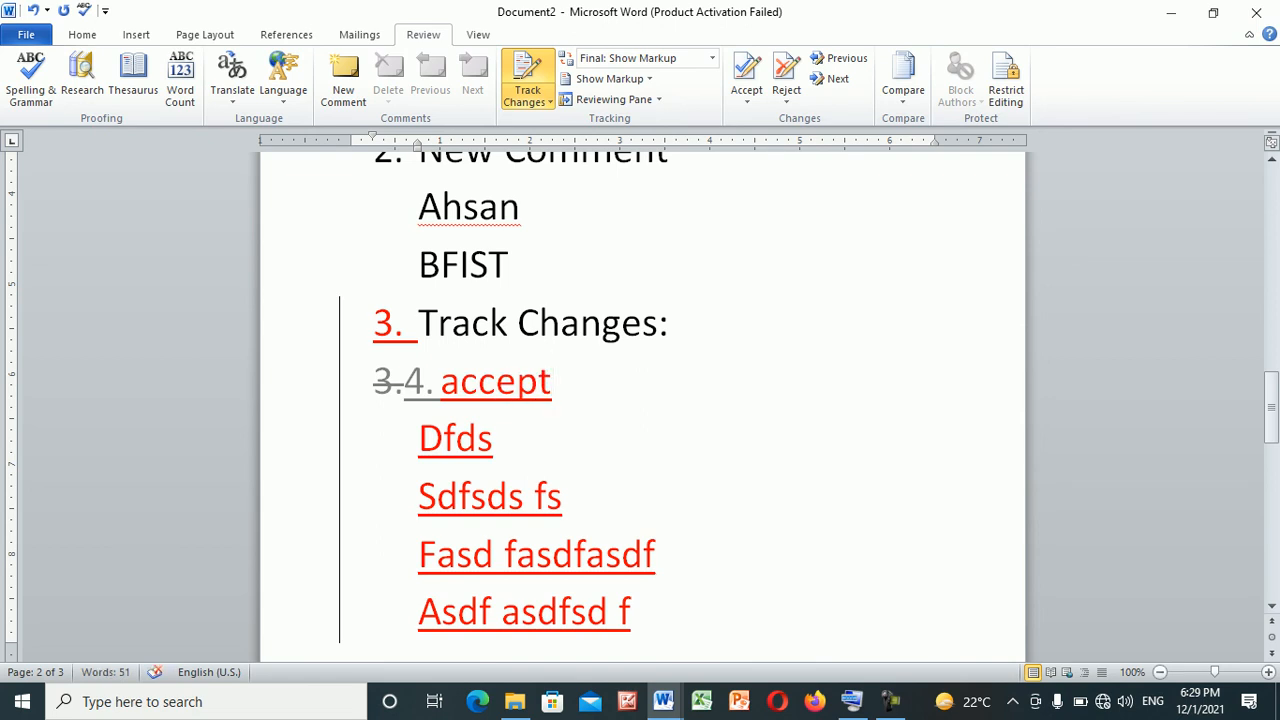
pyautogui.write(' (to a')
pyautogui.write('c')
# Complete the "Accept" item with the note "(to accept the chages done during the Track changes)"
pyautogui.press('BackSpace')
pyautogui.write('to accept the')
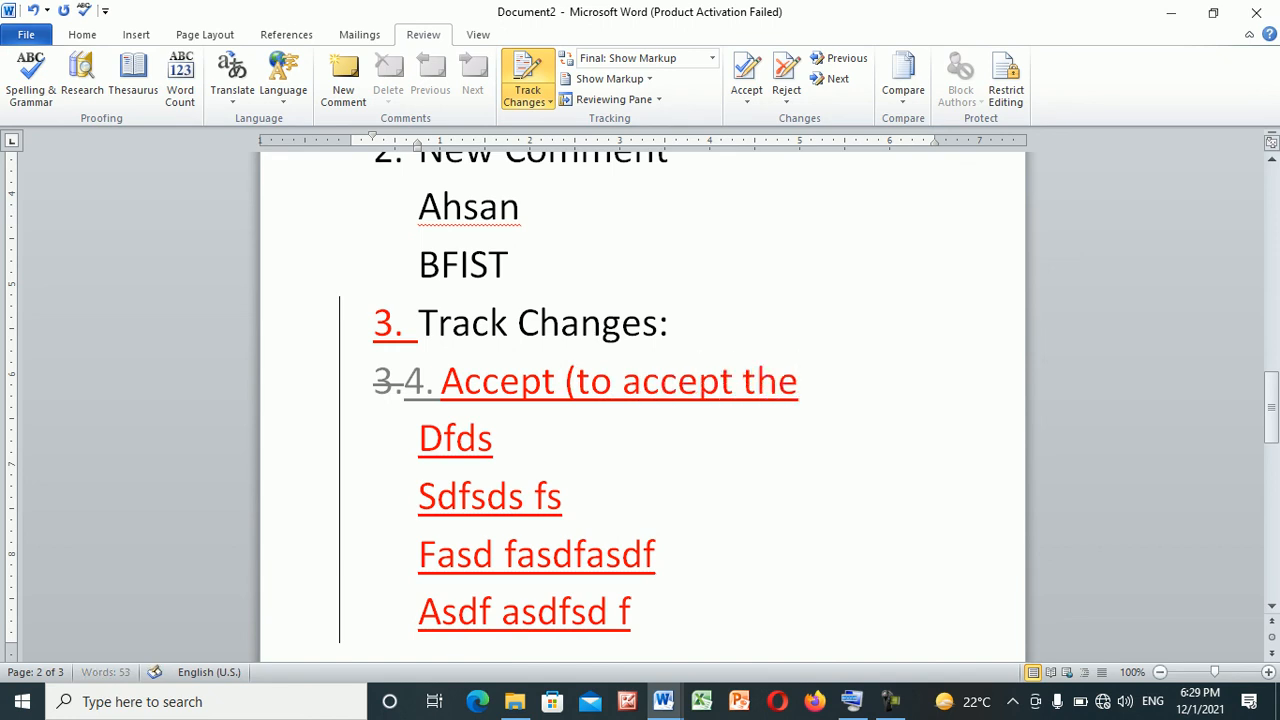
pyautogui.write(' chages')
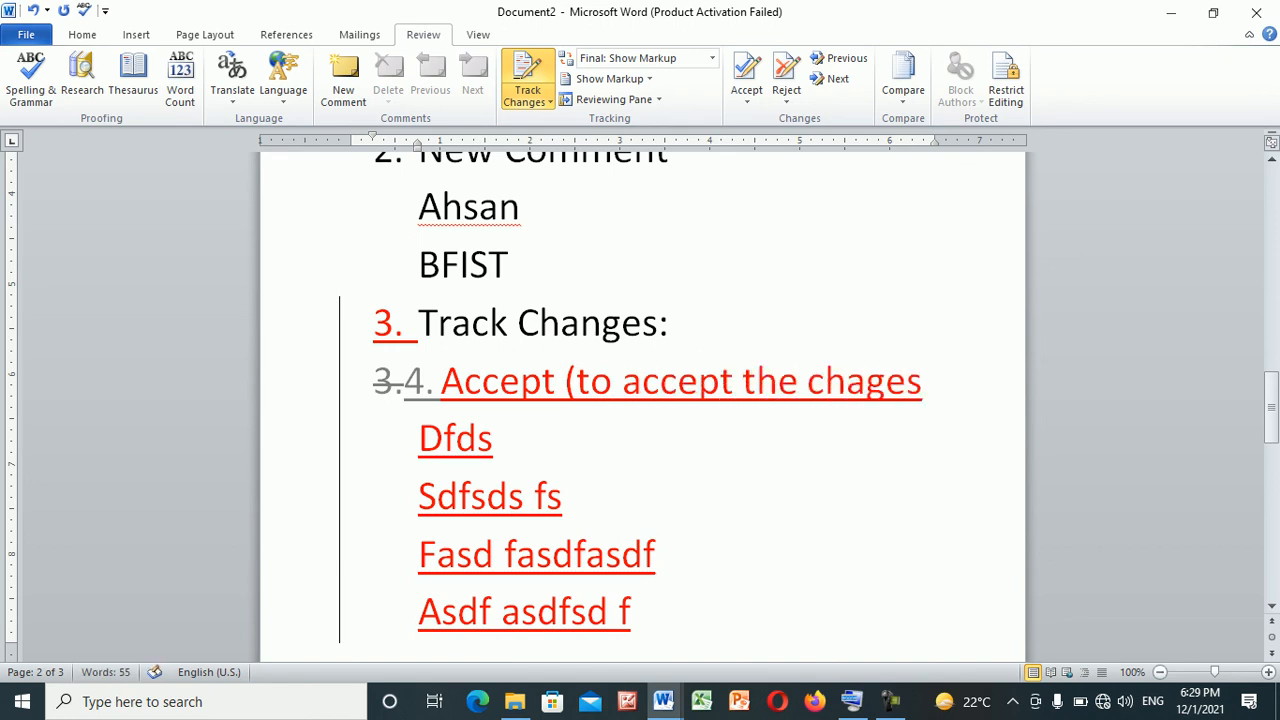
pyautogui.press('Return')
pyautogui.write('done during the')
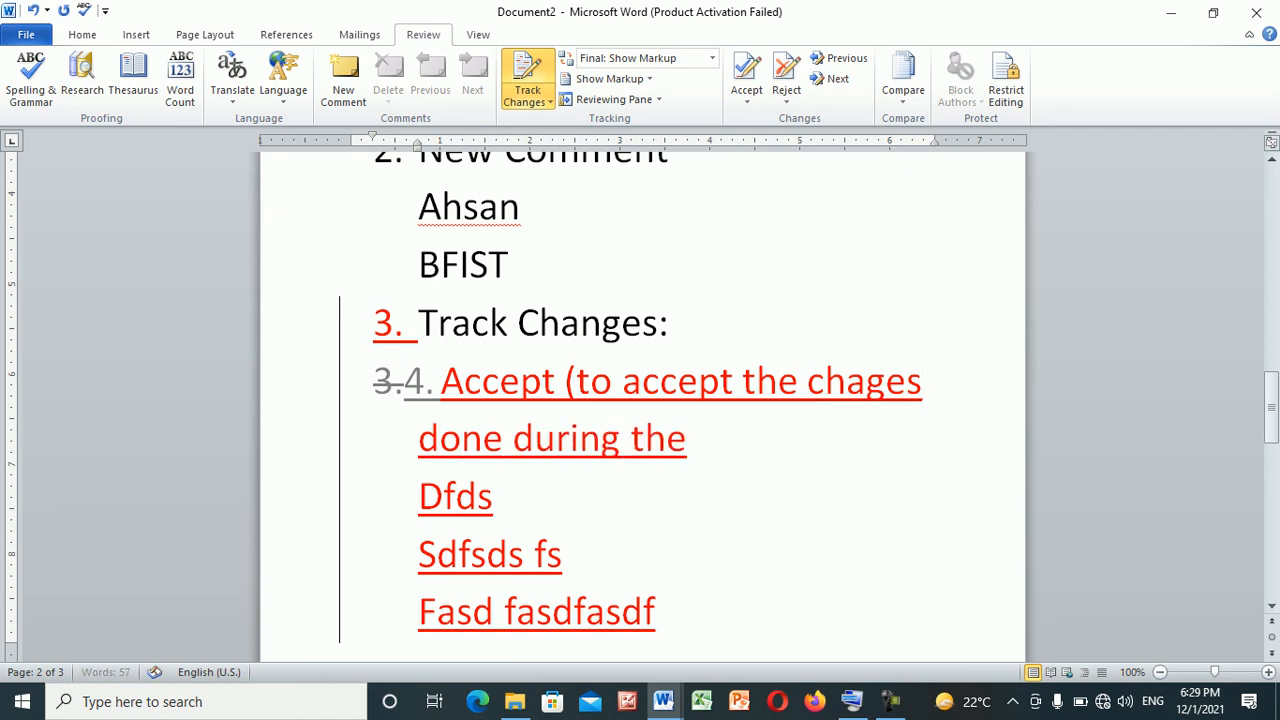
pyautogui.write(' Track chang')
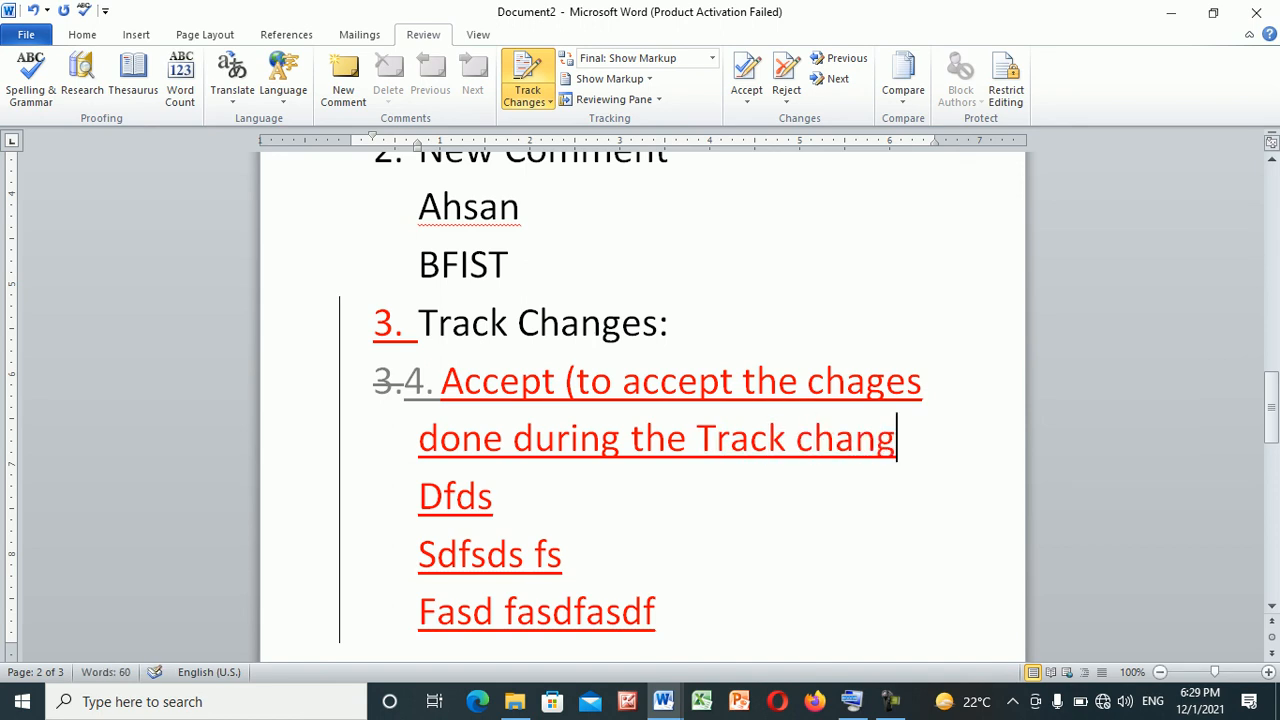
pyautogui.write('es)')
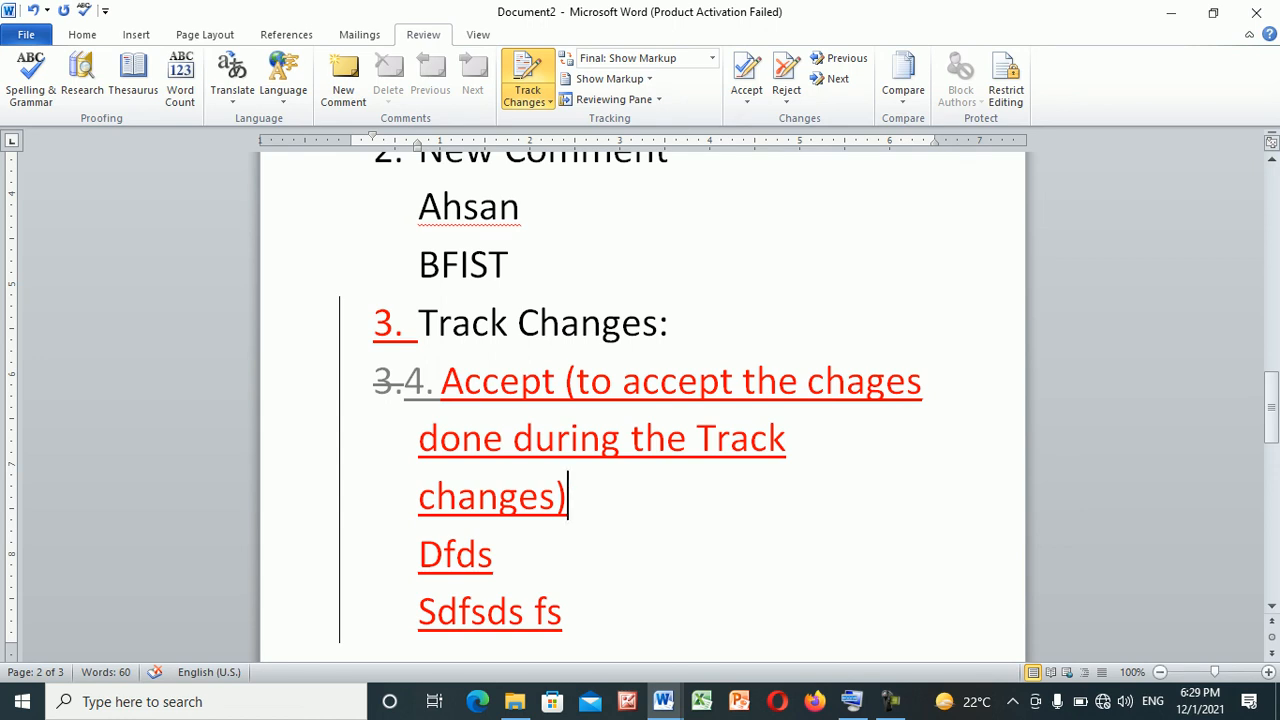
# Accept all tracked changes in the document
pyautogui.click(746, 95)
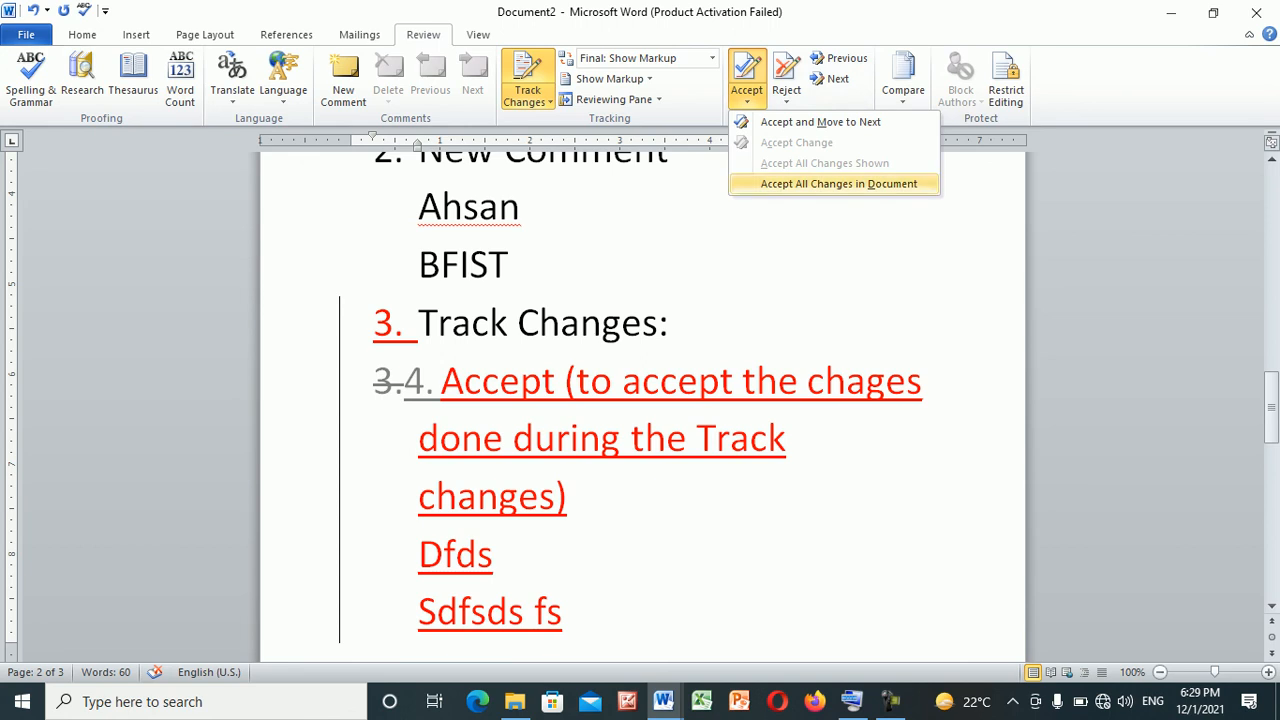
pyautogui.click(838, 183)
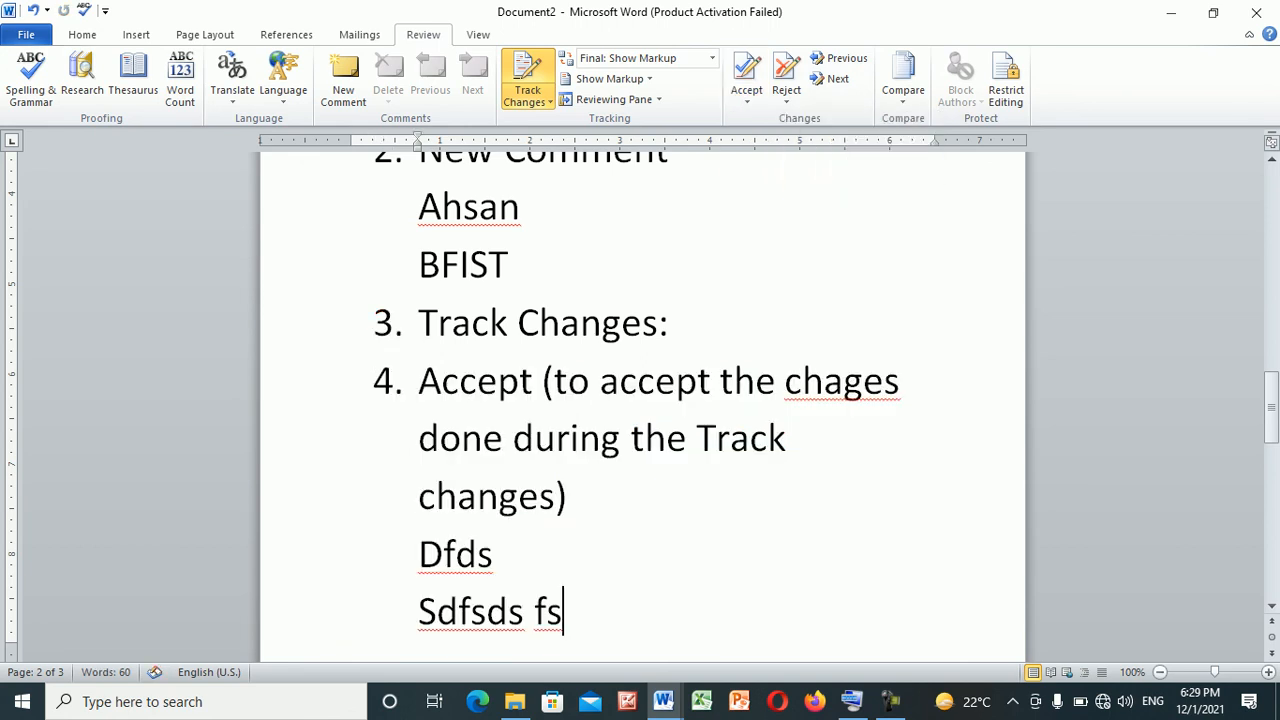
# Write seven tracked lines beneath "Sd fsdf": "Sdfsd", "Sdff", "Dsfasd", "Asdfasdf", "Sdafasd", "Asd" and "Asdf"
pyautogui.press('Down')
pyautogui.press('Down')
pyautogui.press('Down')
pyautogui.press('Down')
pyautogui.press('Down')
pyautogui.press('Down')
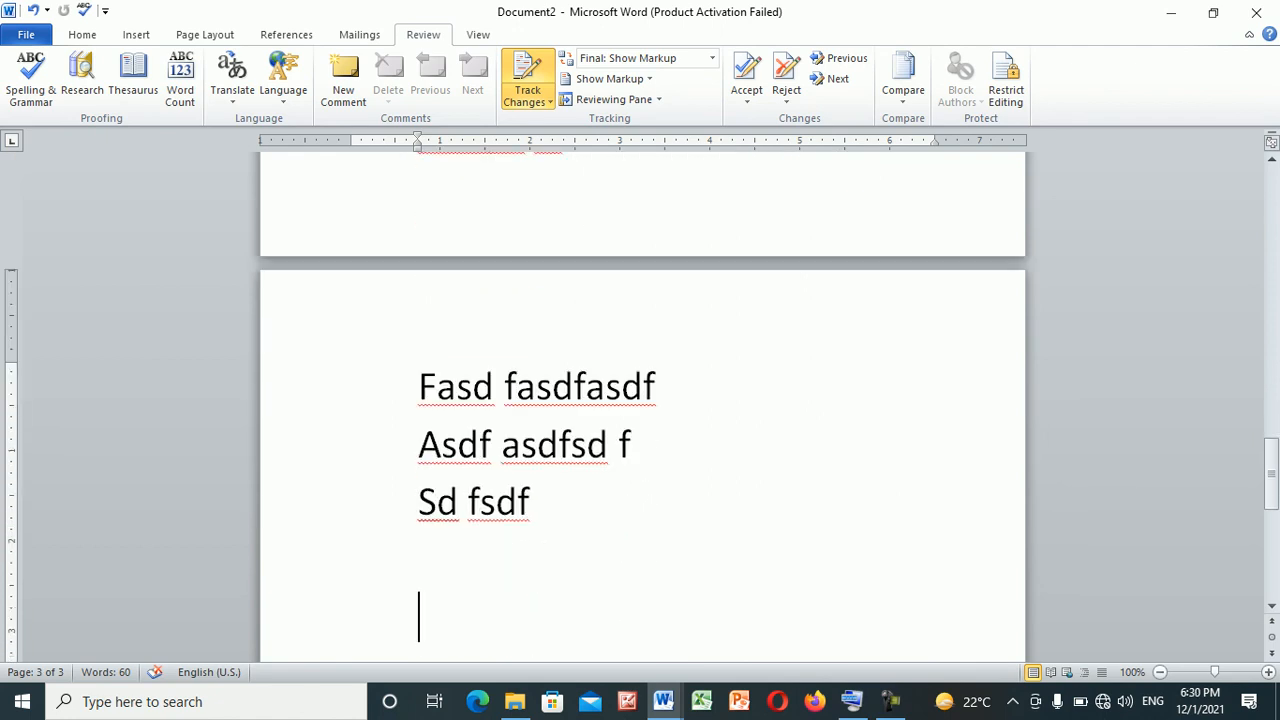
pyautogui.press('Up')
pyautogui.write('sdfsd')
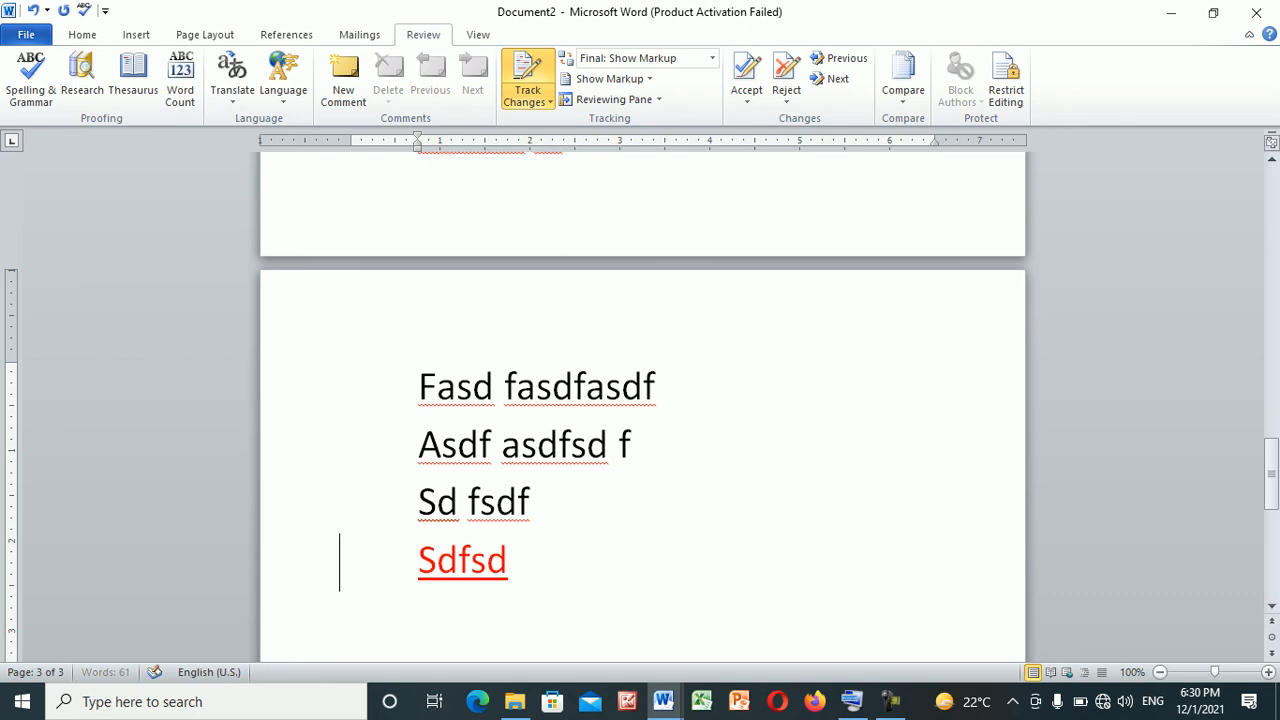
pyautogui.press('Return')
pyautogui.write('sdff')
pyautogui.press('Return')
pyautogui.write('dsfasd')
pyautogui.press('Return')
pyautogui.write('asdfasdf')
pyautogui.press('Return')
pyautogui.write('sdafasd')
pyautogui.press('Return')
pyautogui.write('asd')
pyautogui.press('Return')
pyautogui.write('asdf')
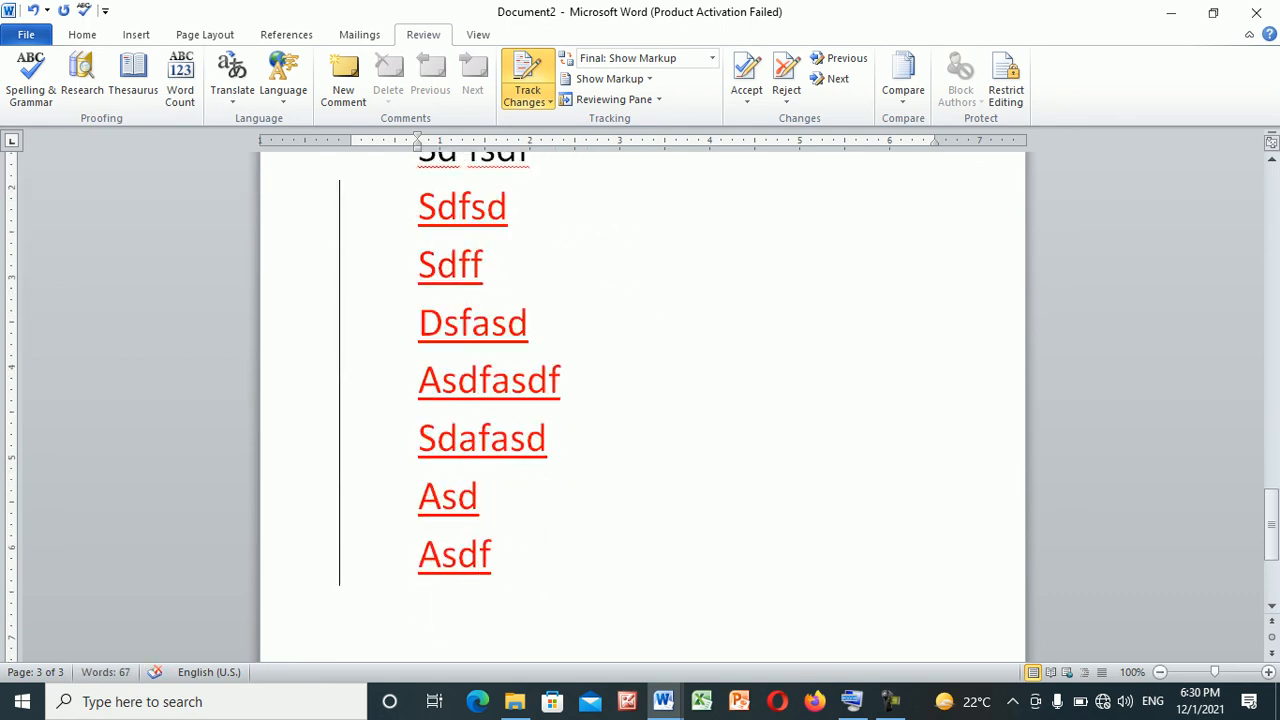
# Add the tracked numbered item "5. Reject:" below the "Accept" item, followed by an empty numbered line
pyautogui.click(1272, 160)
pyautogui.click(1272, 160)
pyautogui.click(1272, 160)
pyautogui.scroll(4, 642, 407)
pyautogui.scroll(4, 642, 407)
pyautogui.scroll(4, 642, 407)
pyautogui.scroll(3, 642, 407)
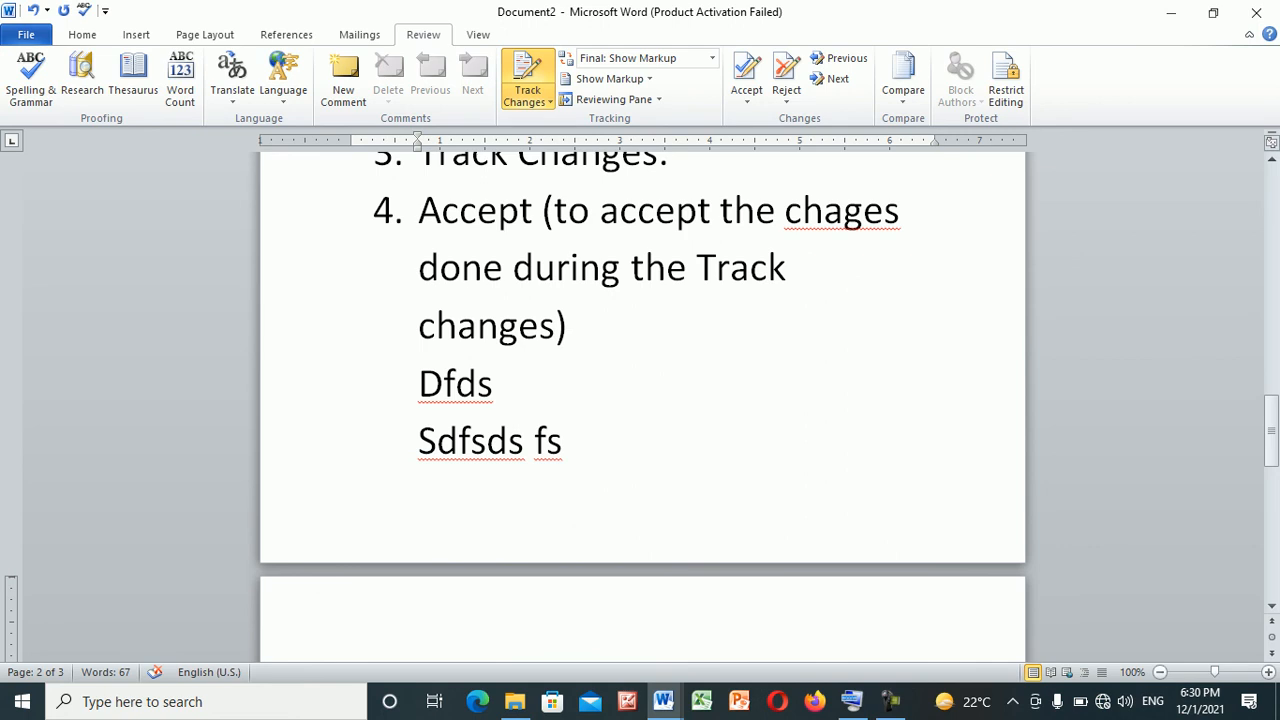
pyautogui.click(568, 326)
pyautogui.press('Return')
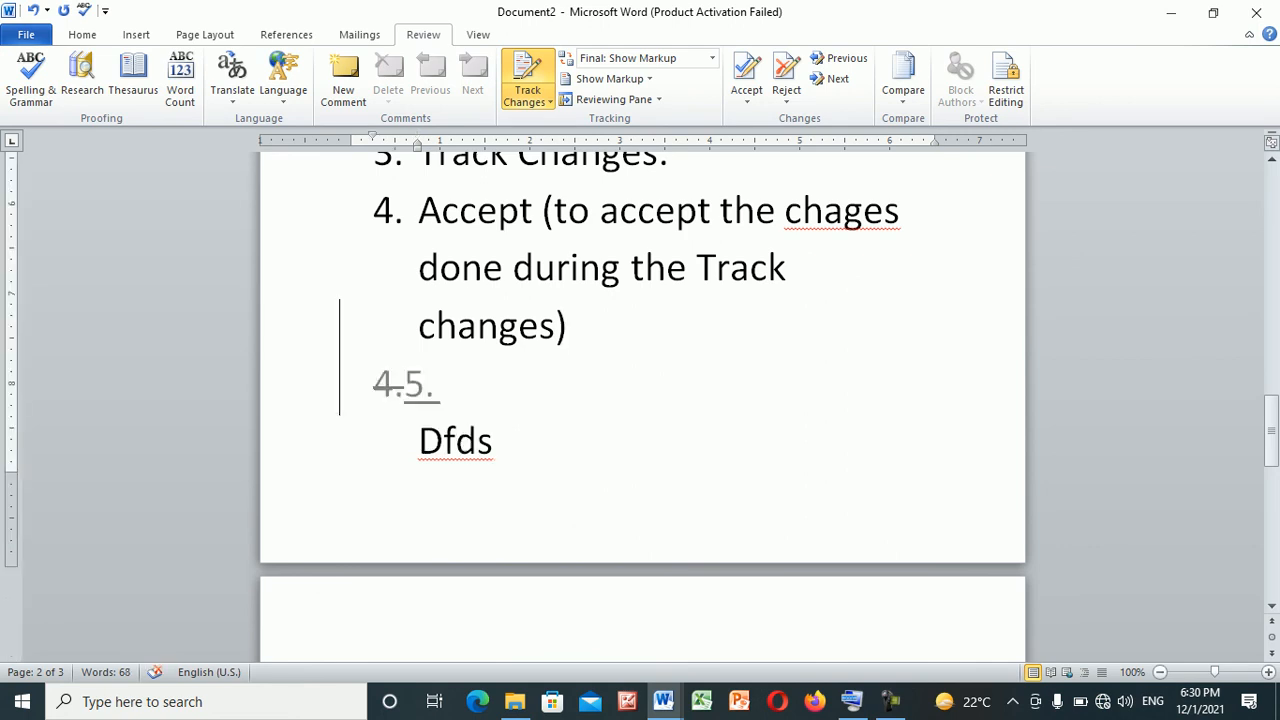
pyautogui.write('reject:')
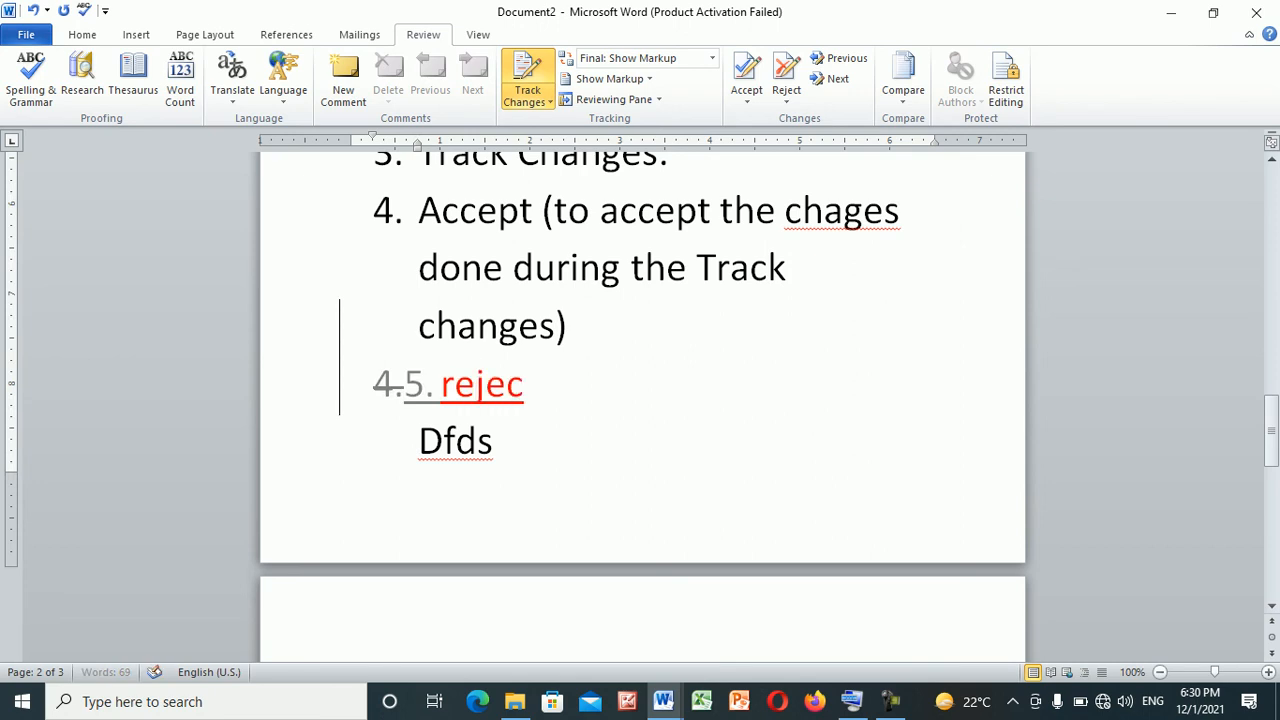
pyautogui.press('Return')
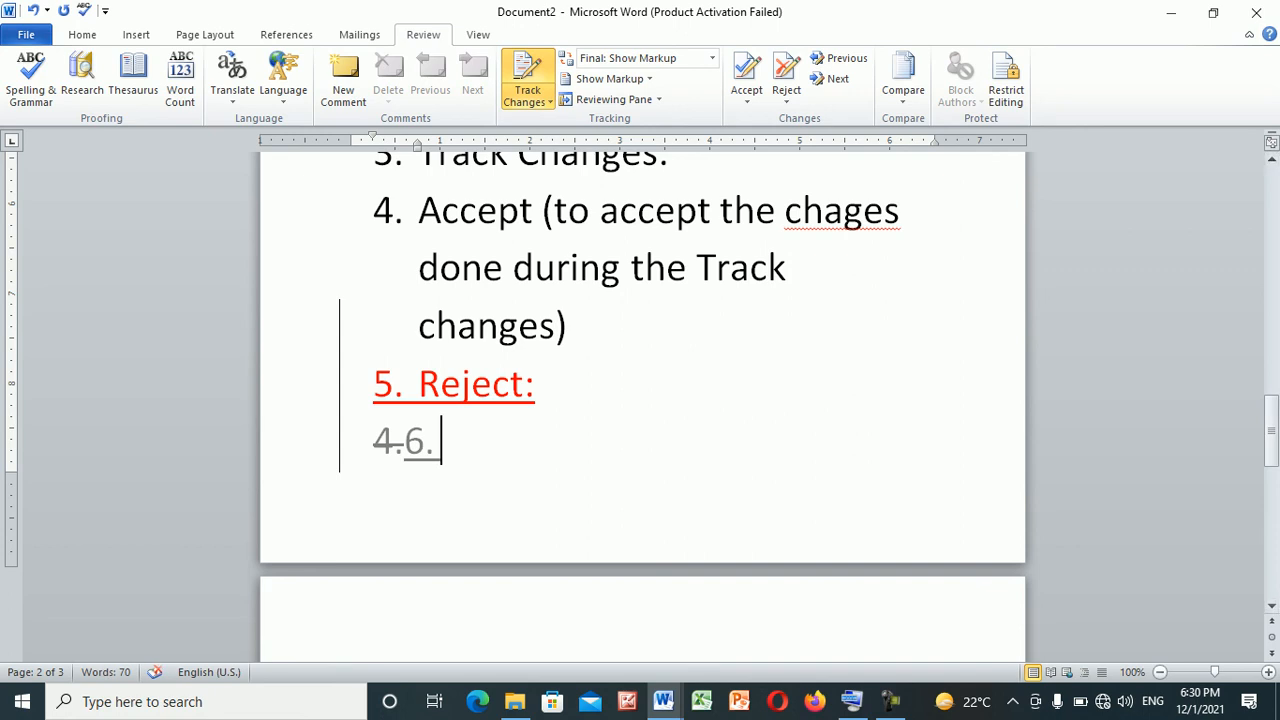
# Reject all tracked changes in the document and turn off Track Changes
pyautogui.moveTo(1271, 430); pyautogui.dragTo(1271, 506)
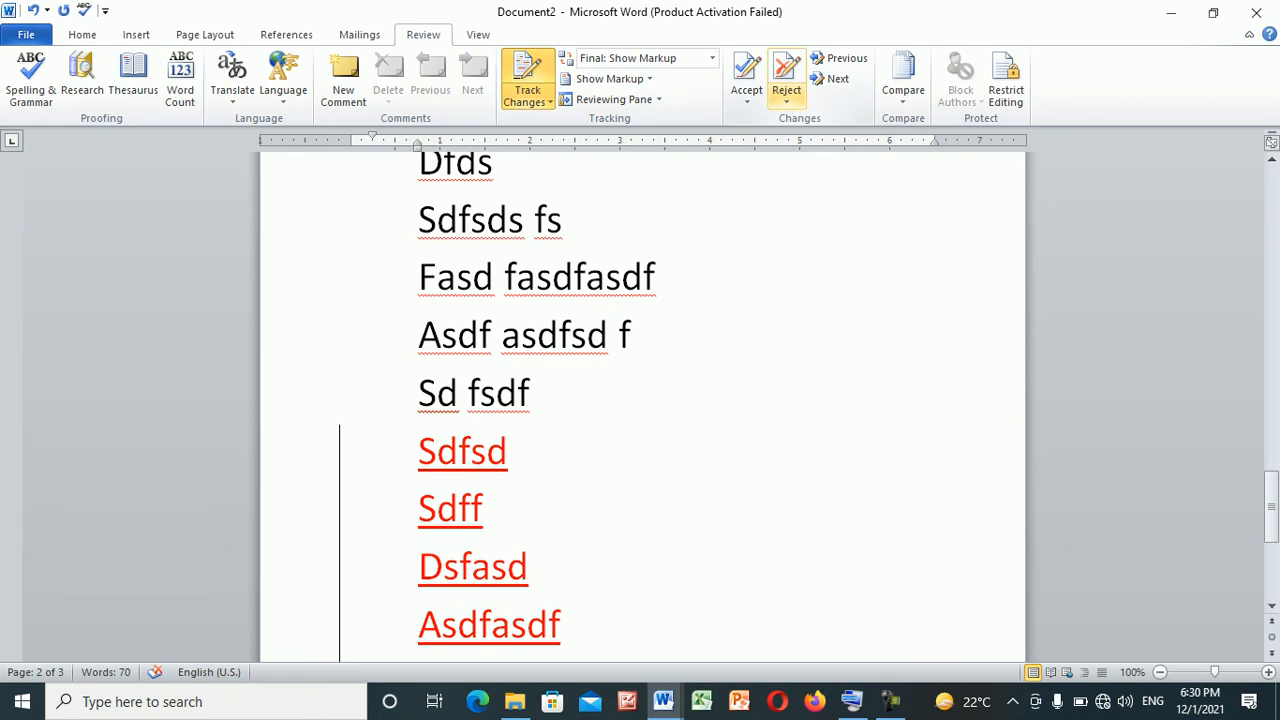
pyautogui.click(786, 96)
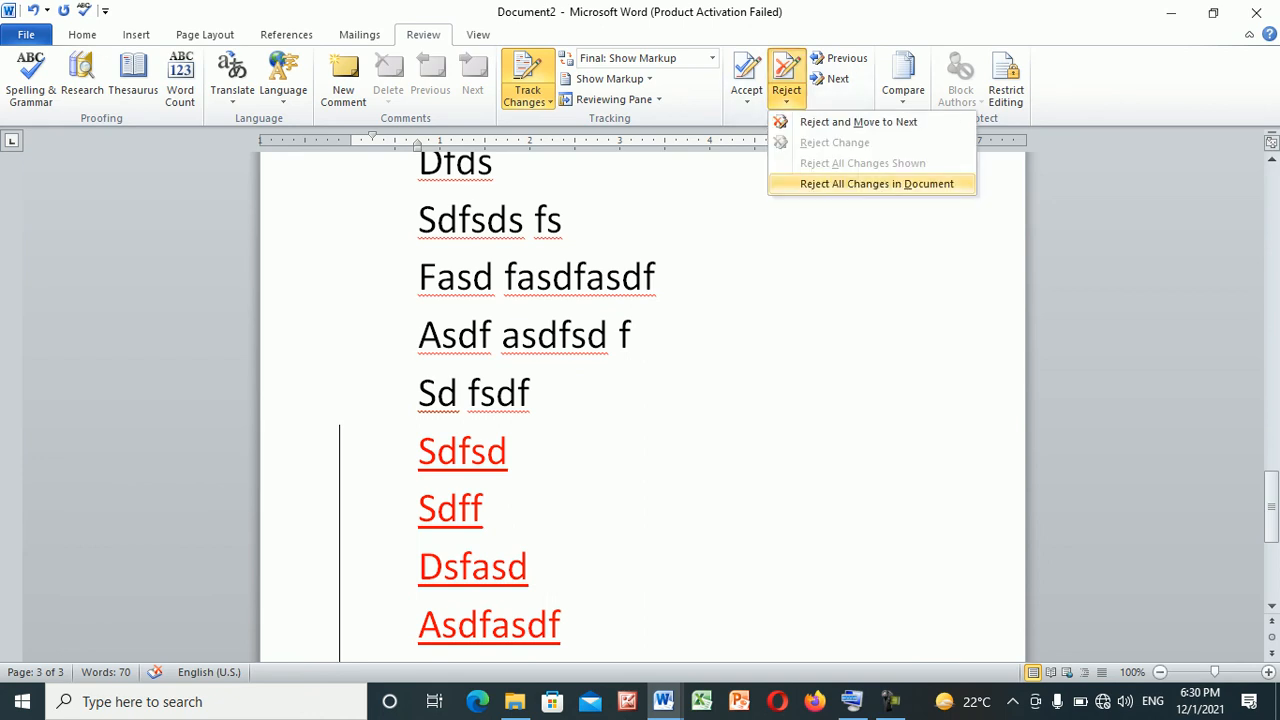
pyautogui.click(876, 183)
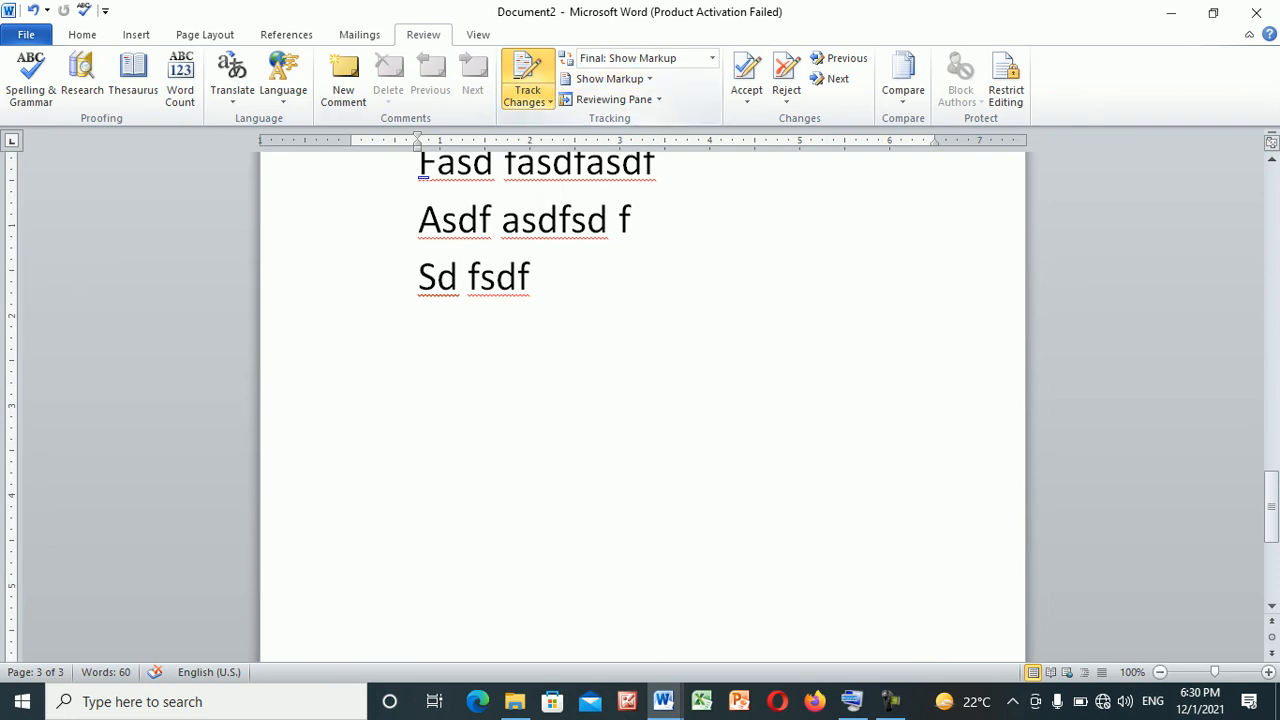
pyautogui.click(528, 101)
pyautogui.click(569, 122)
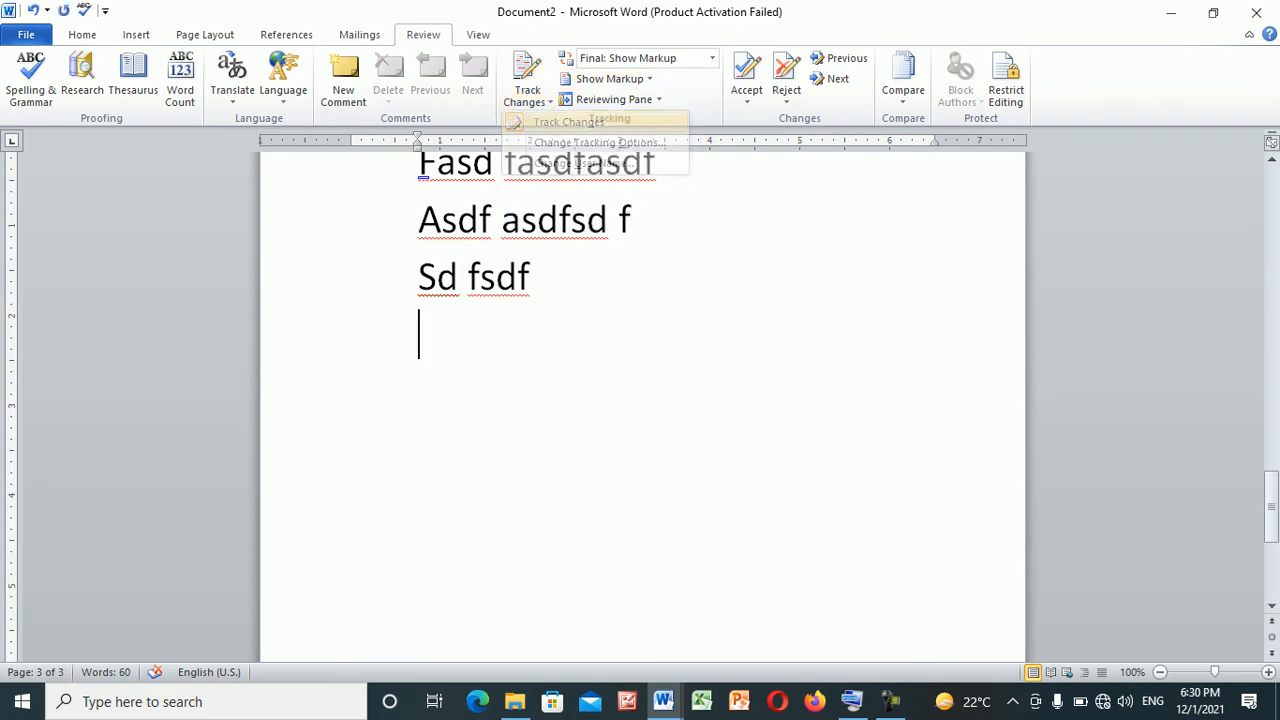
# Write four untracked lines beneath "Sd fsdf": "Fsdafsdfsd", "Sdf", "Sdfsd" and "F"
pyautogui.write('fsdafsdfsd')
pyautogui.press('Return')
pyautogui.write('sdf')
pyautogui.press('Return')
pyautogui.write('sdfsd')
pyautogui.press('Return')
pyautogui.write('f')
pyautogui.press('Return')
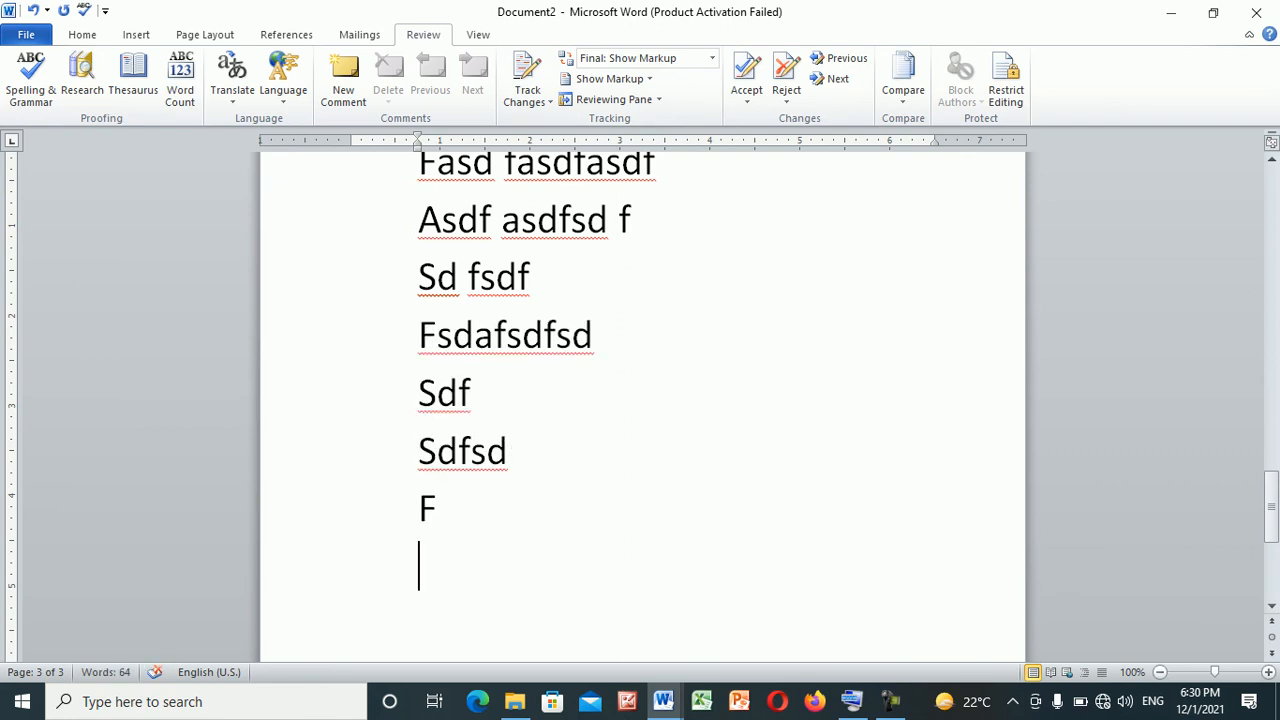
# Add the line "7. restrict editing:" below "F", followed by an empty line
pyautogui.write('7. rest')
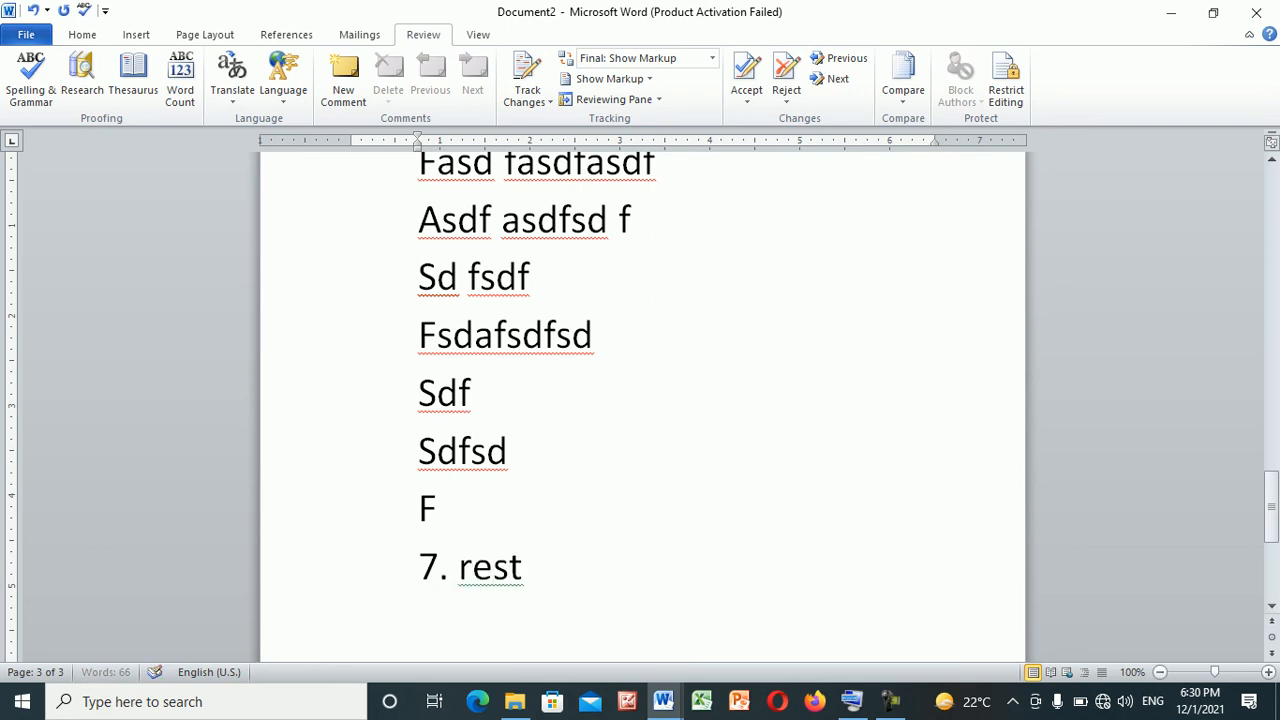
pyautogui.write('rict edig')
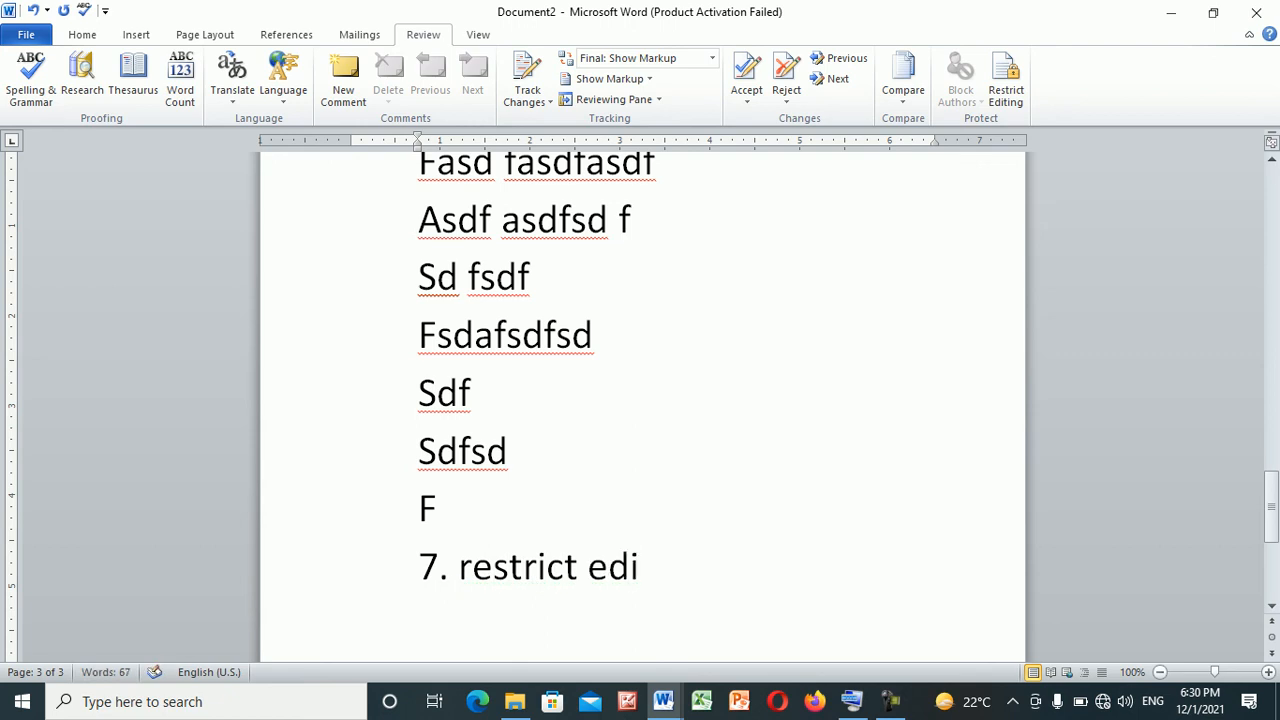
pyautogui.press('BackSpace')
pyautogui.write('ting:')
pyautogui.press('Return')
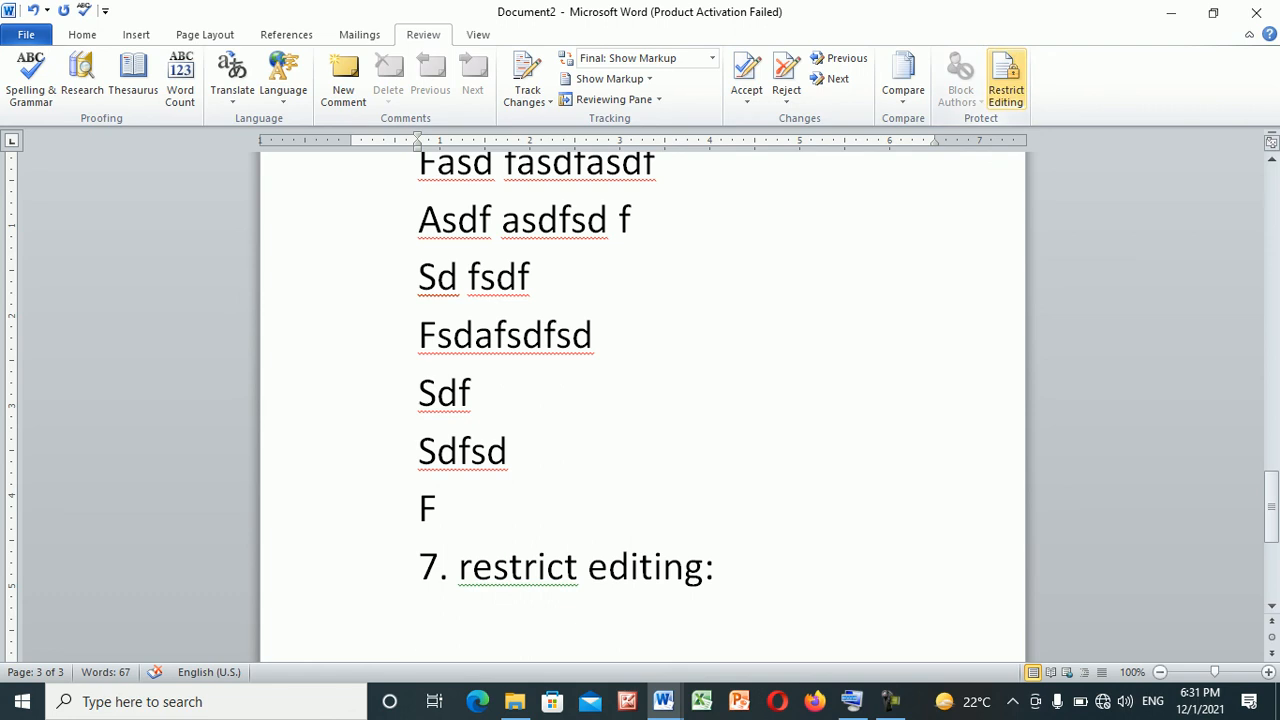
# Limit formatting to a selection of styles and start enforcing protection, entering and confirming the protection password
pyautogui.click(1005, 80)
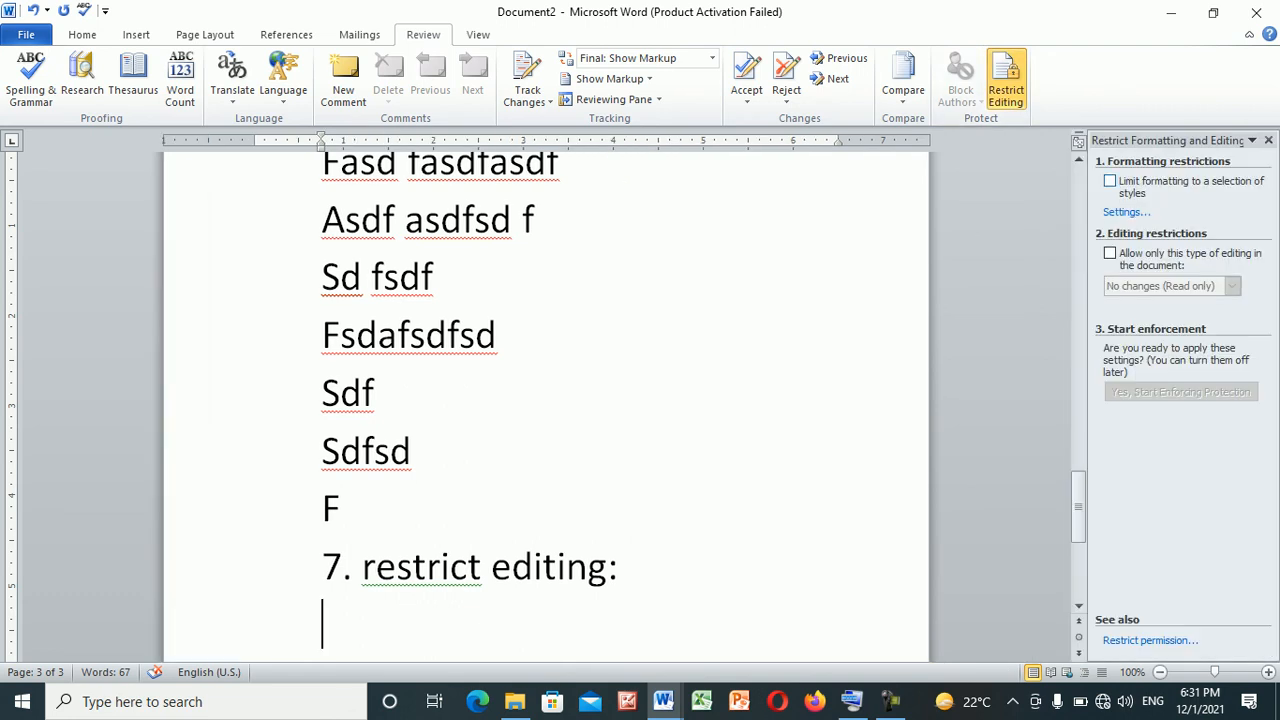
pyautogui.click(1110, 181)
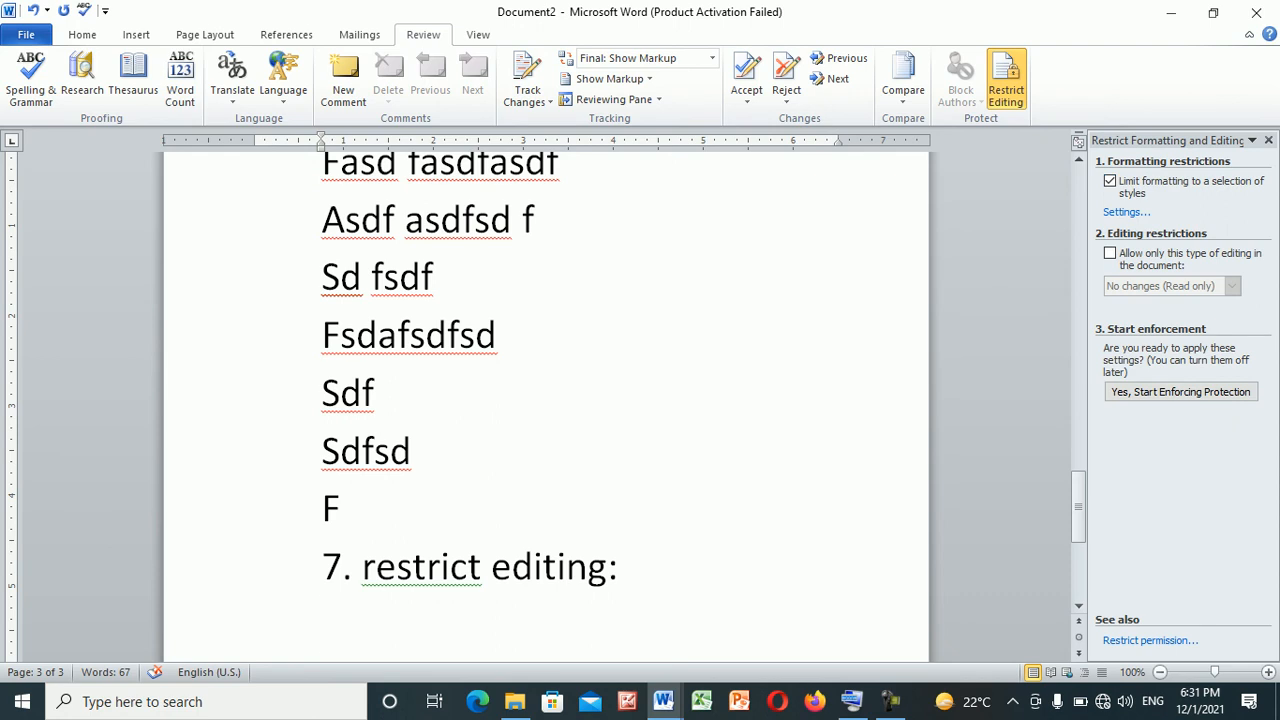
pyautogui.click(1181, 392)
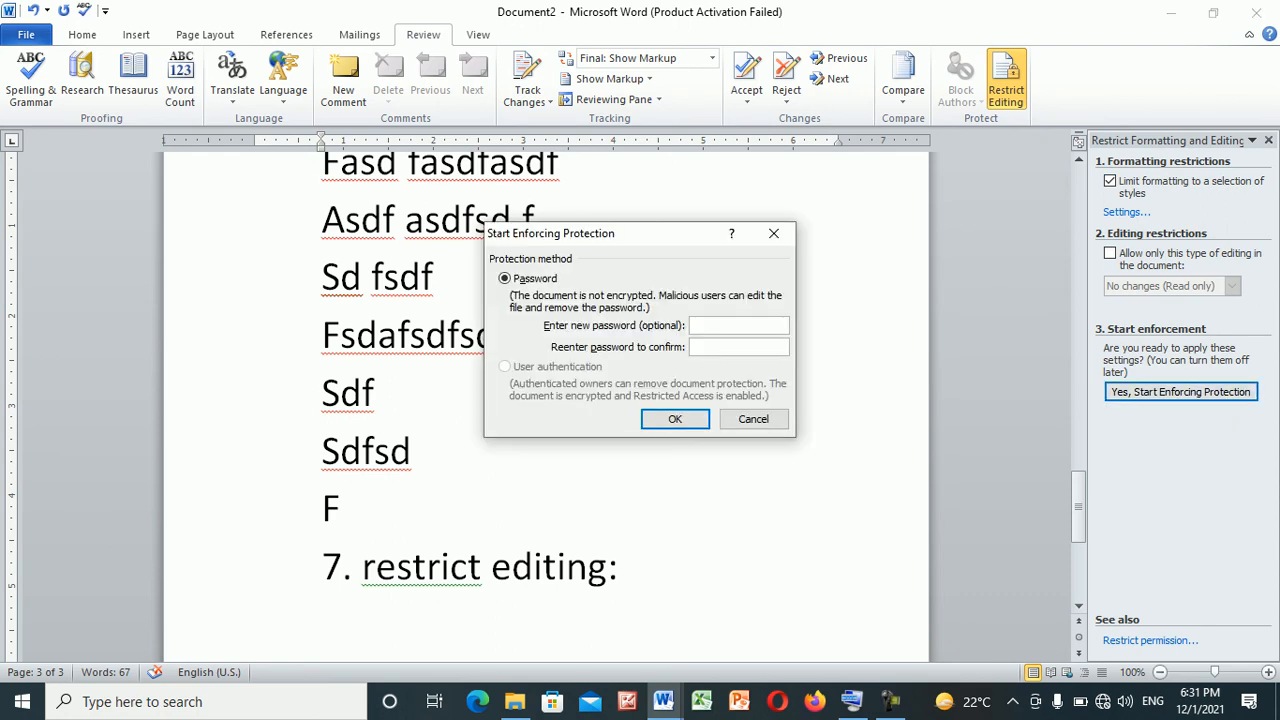
pyautogui.write('12341234')
pyautogui.press('Return')
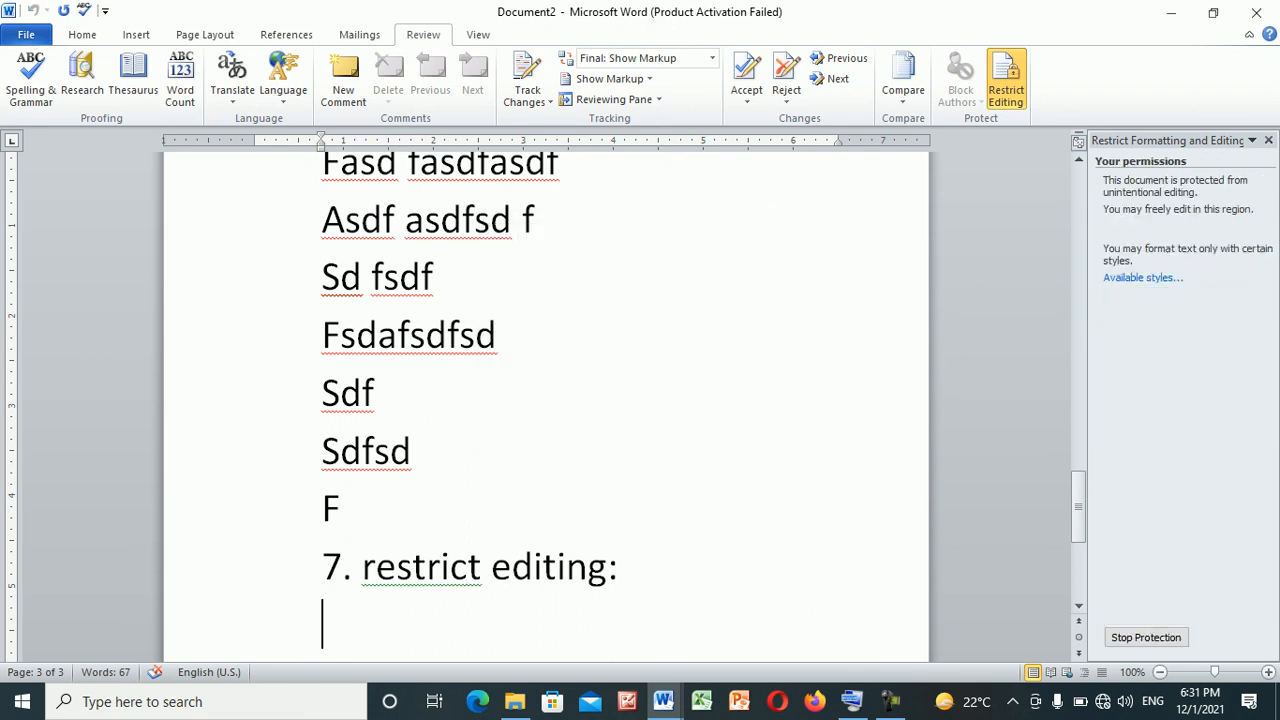
# Select the four lines from "Fsdafsdfsd" to "F" and check which font formatting options are available for them
pyautogui.click(341, 509)
pyautogui.click(620, 567)
pyautogui.moveTo(342, 509); pyautogui.dragTo(326, 338)
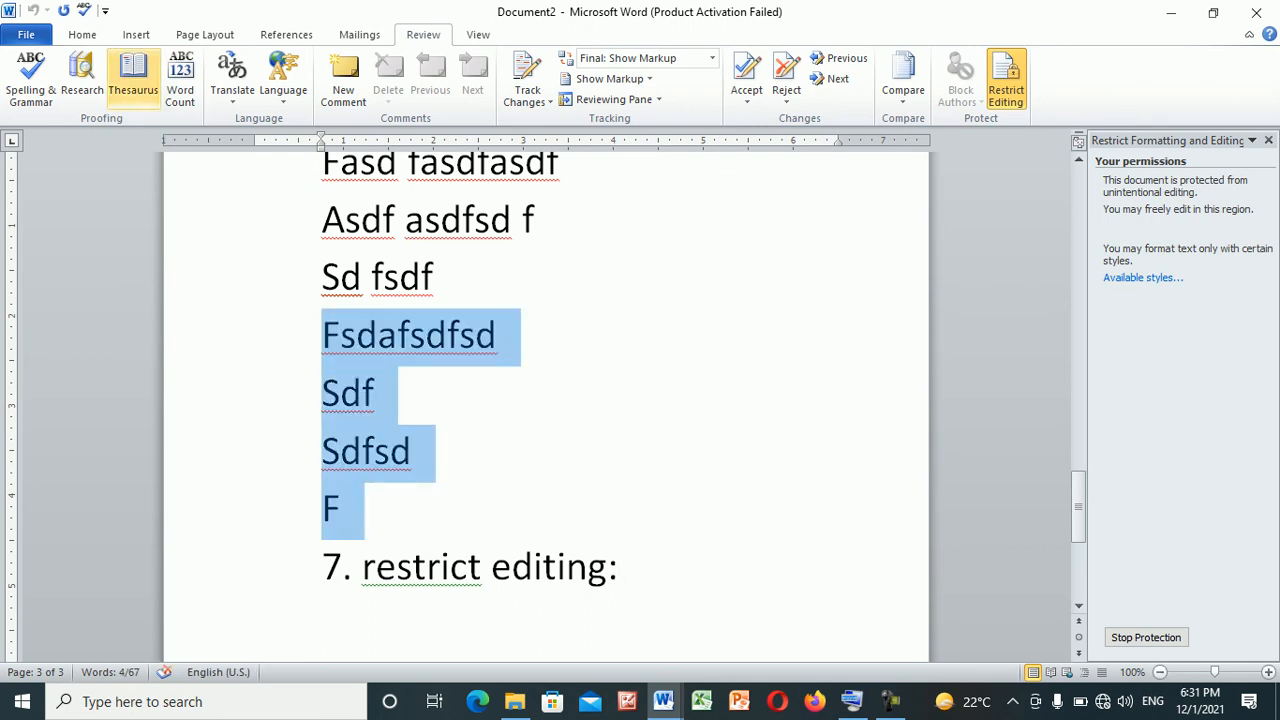
pyautogui.click(82, 34)
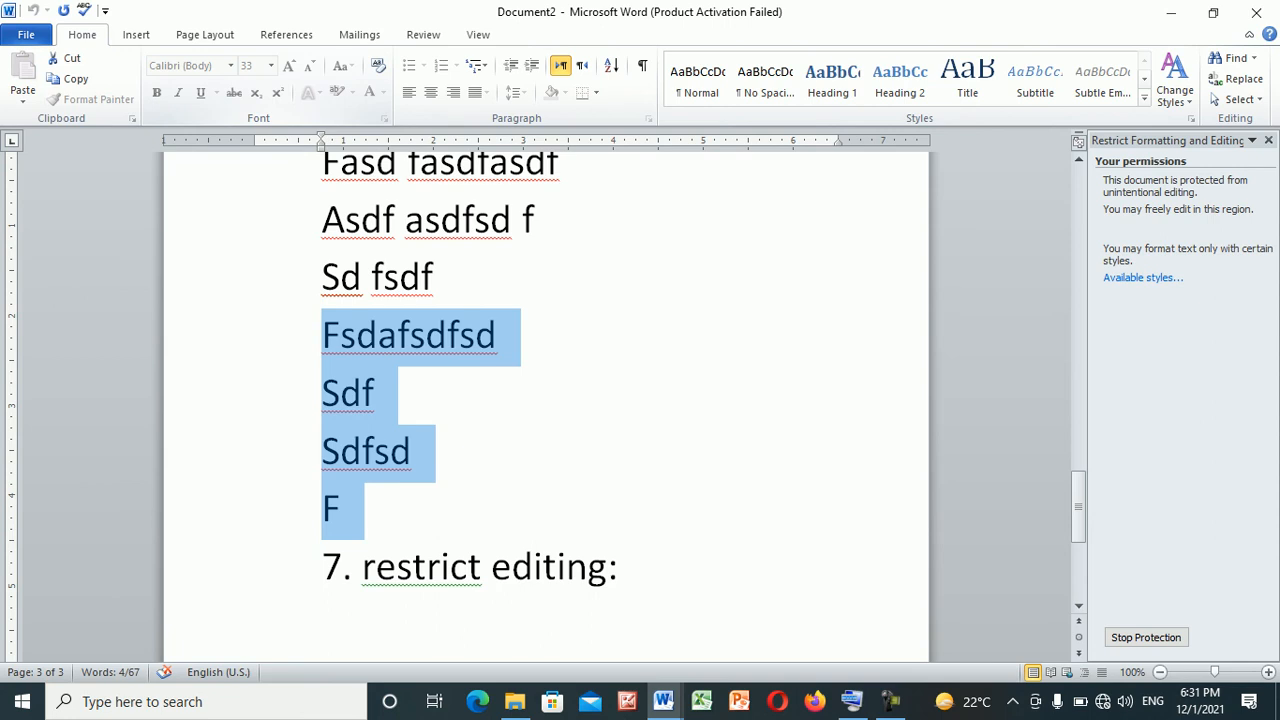
# Insert "dsfdsf" in the blank space well to the right of "Sdf" and append "sdfsdsdf" to the "Sdfsd" line
pyautogui.doubleClick(508, 394)
pyautogui.write('dsfdsf')
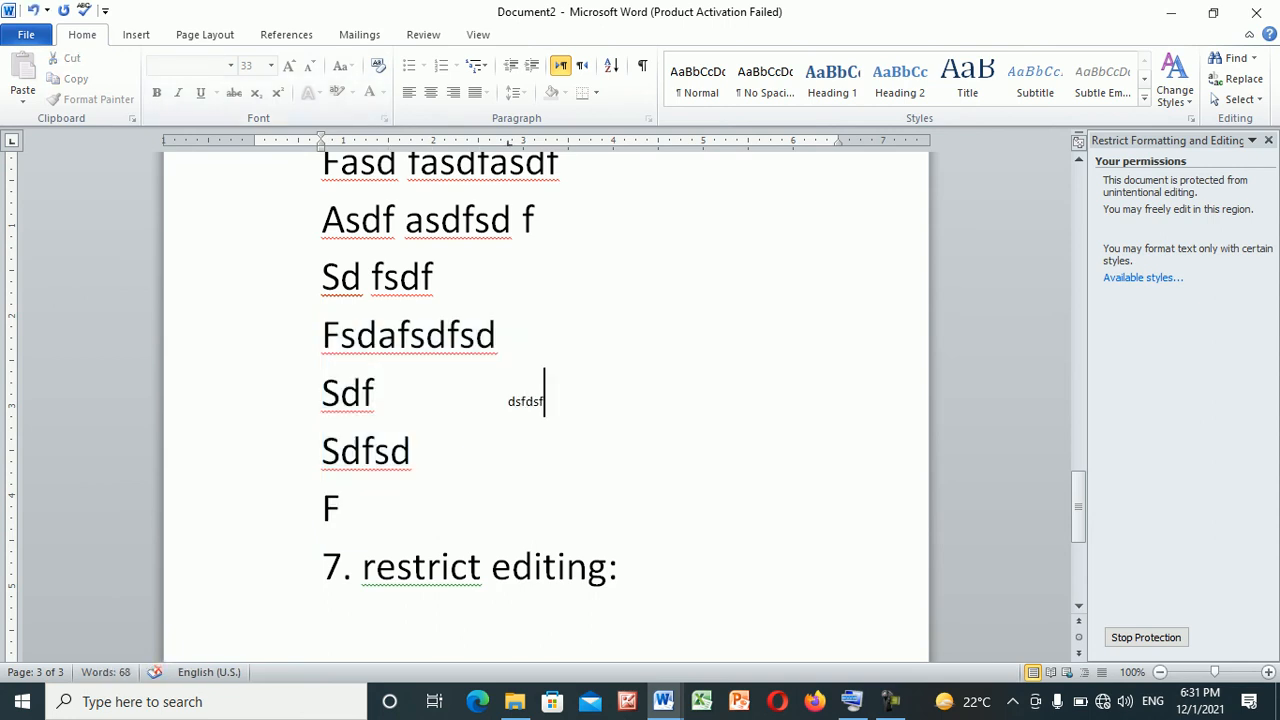
pyautogui.click(412, 452)
pyautogui.write('sdfsdsdf')
# Insert "sdfsdsdsdfsd" before the colon of "restrict editing:" and append "dsdfsdfsdsdsdfsd" to the "Fsdafsdfsd" line
pyautogui.click(609, 567)
pyautogui.write('sdfsdsdsdfsd')
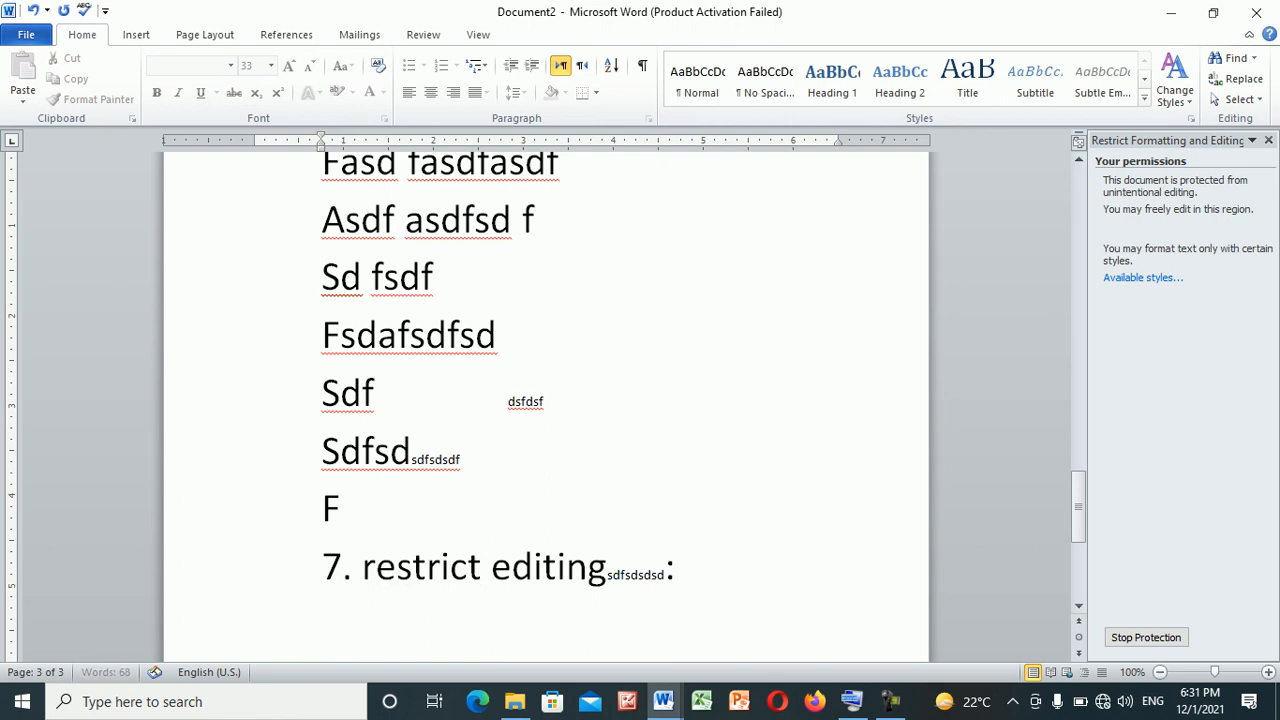
pyautogui.click(498, 336)
pyautogui.write('dsdfsdfsd')
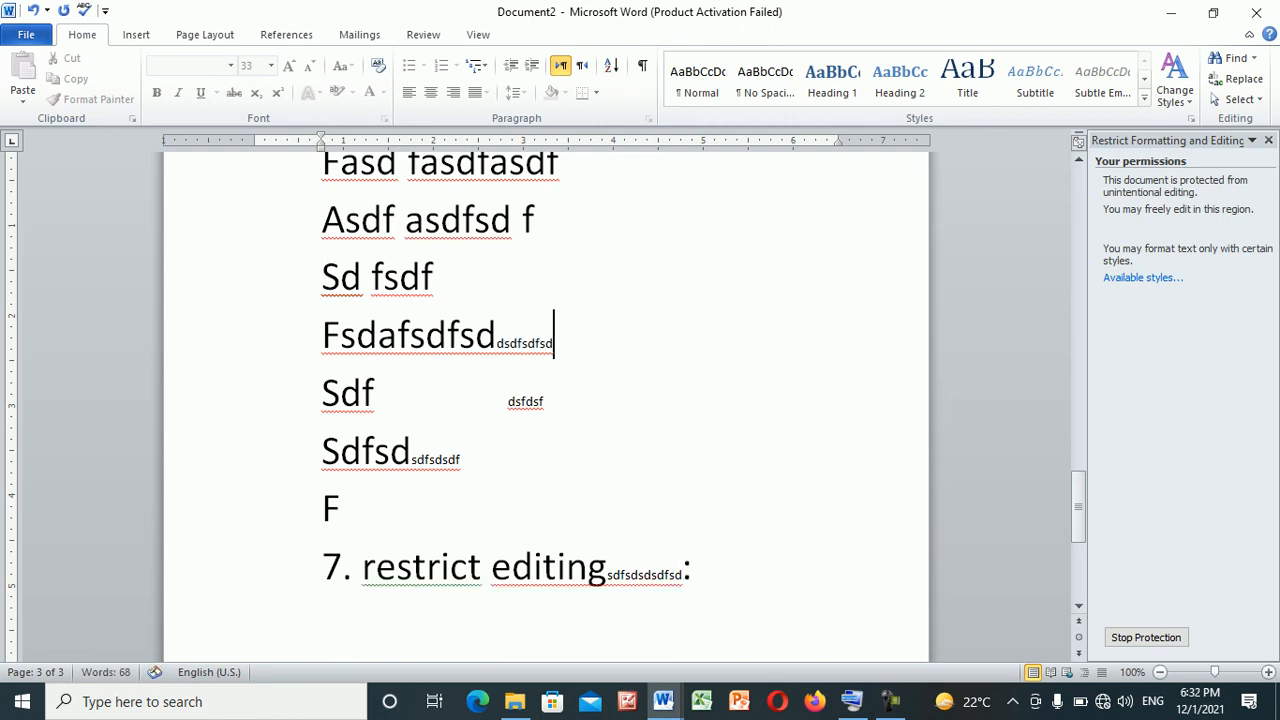
pyautogui.write('sdfsd')
pyautogui.click(544, 566)
pyautogui.click(342, 508)
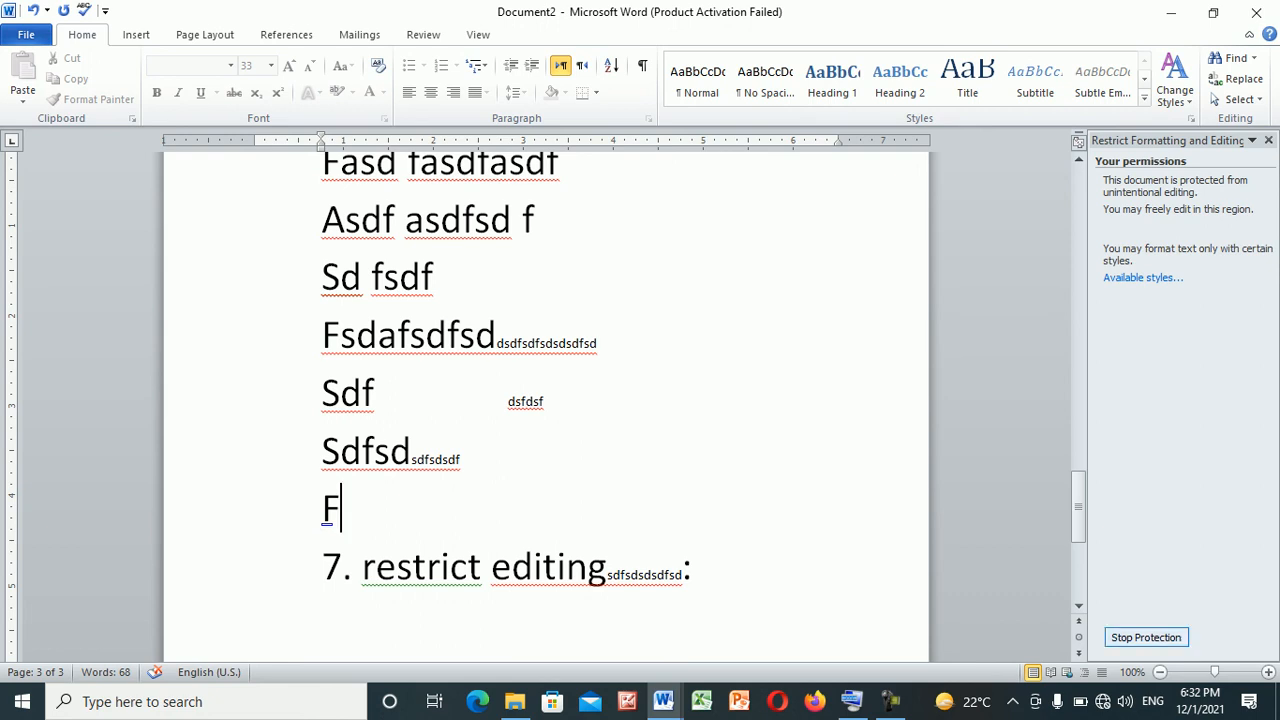
# Stop the document's protection by entering the protection password
pyautogui.click(1146, 637)
pyautogui.write('••••')
pyautogui.press('Return')
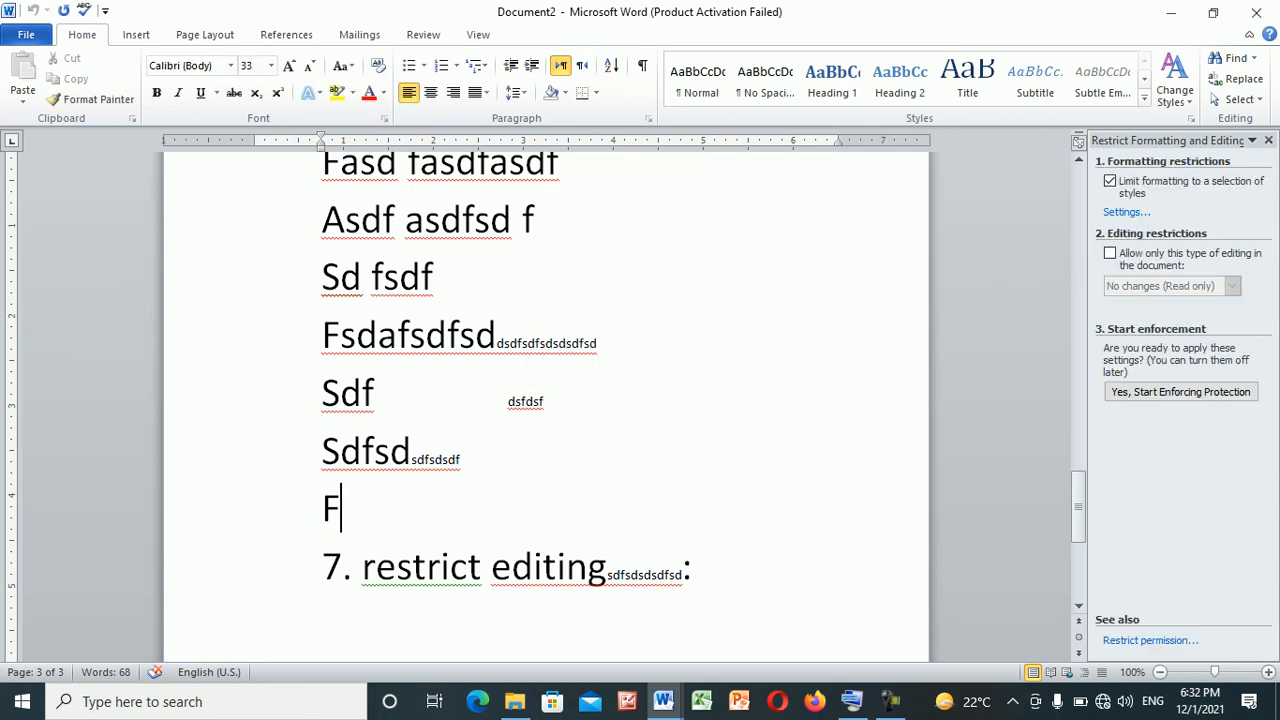
# Set the font size of "fsdsdfsds" within the "Sdfsdsdfsdsdf" line to 22
pyautogui.moveTo(448, 458); pyautogui.dragTo(361, 455)
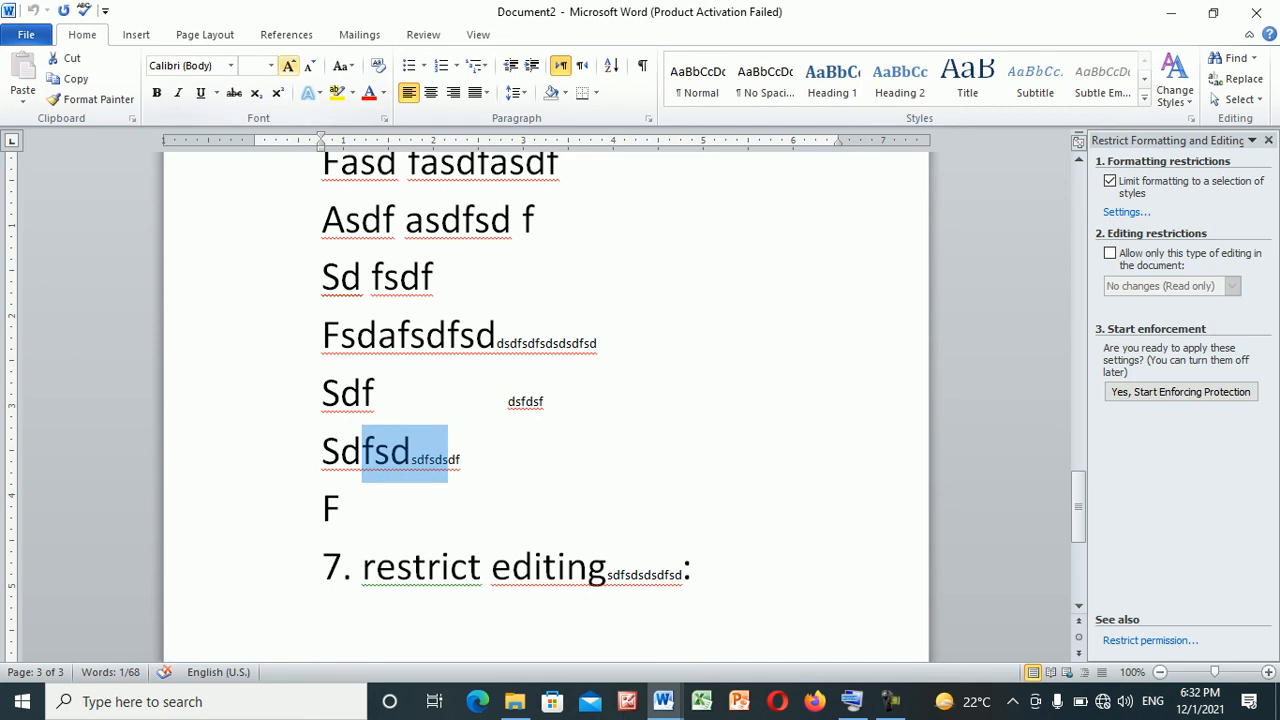
pyautogui.click(270, 66)
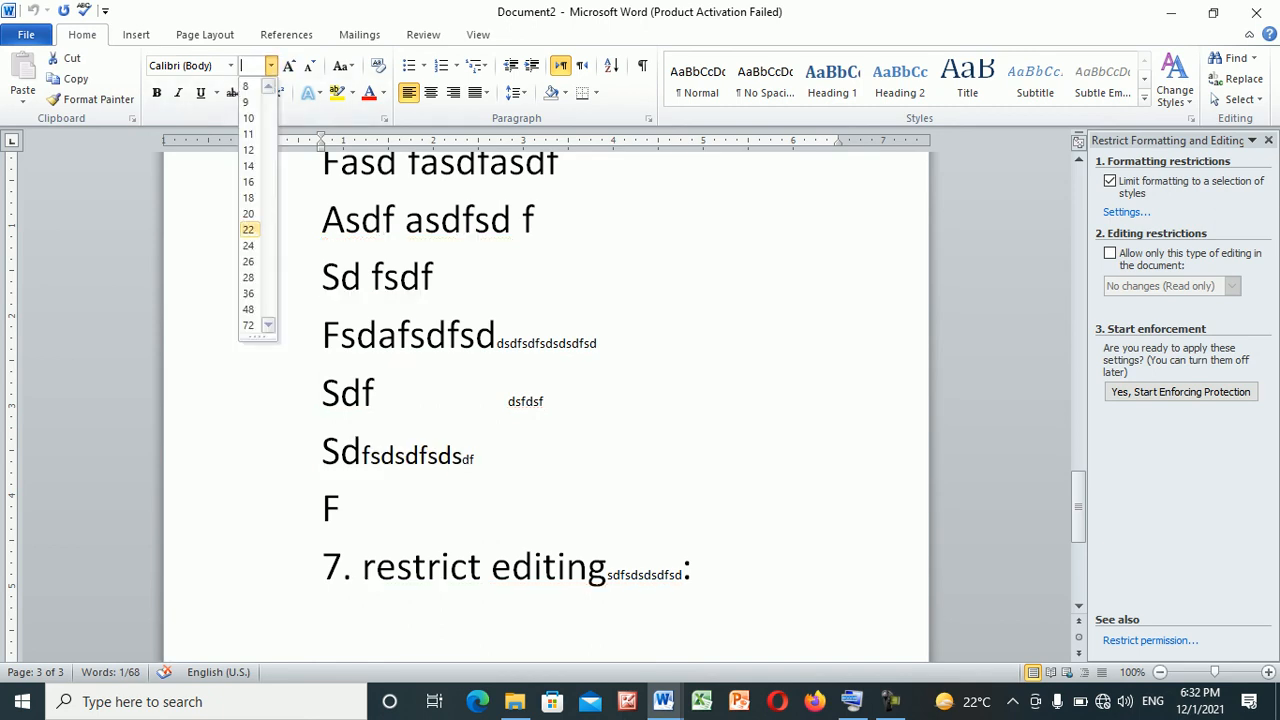
pyautogui.click(248, 229)
# Enlarge the font of the "Sdfsdsdfsdsdf" and "F" lines above "7. restrict editing" by three one-point increments
pyautogui.moveTo(372, 512); pyautogui.dragTo(326, 454)
pyautogui.hotkey('ctrl', ']')
pyautogui.hotkey('ctrl', ']')
pyautogui.hotkey('ctrl', ']')
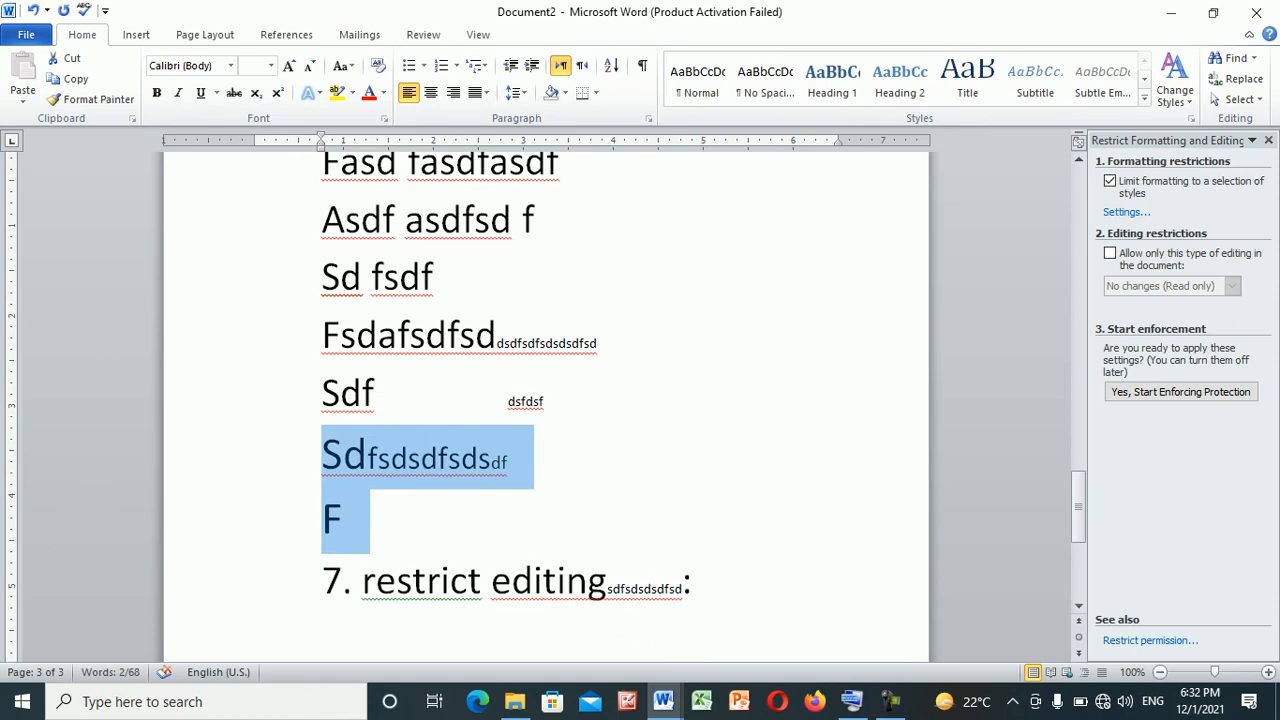
pyautogui.click(568, 342)
pyautogui.click(589, 580)
pyautogui.click(607, 581)
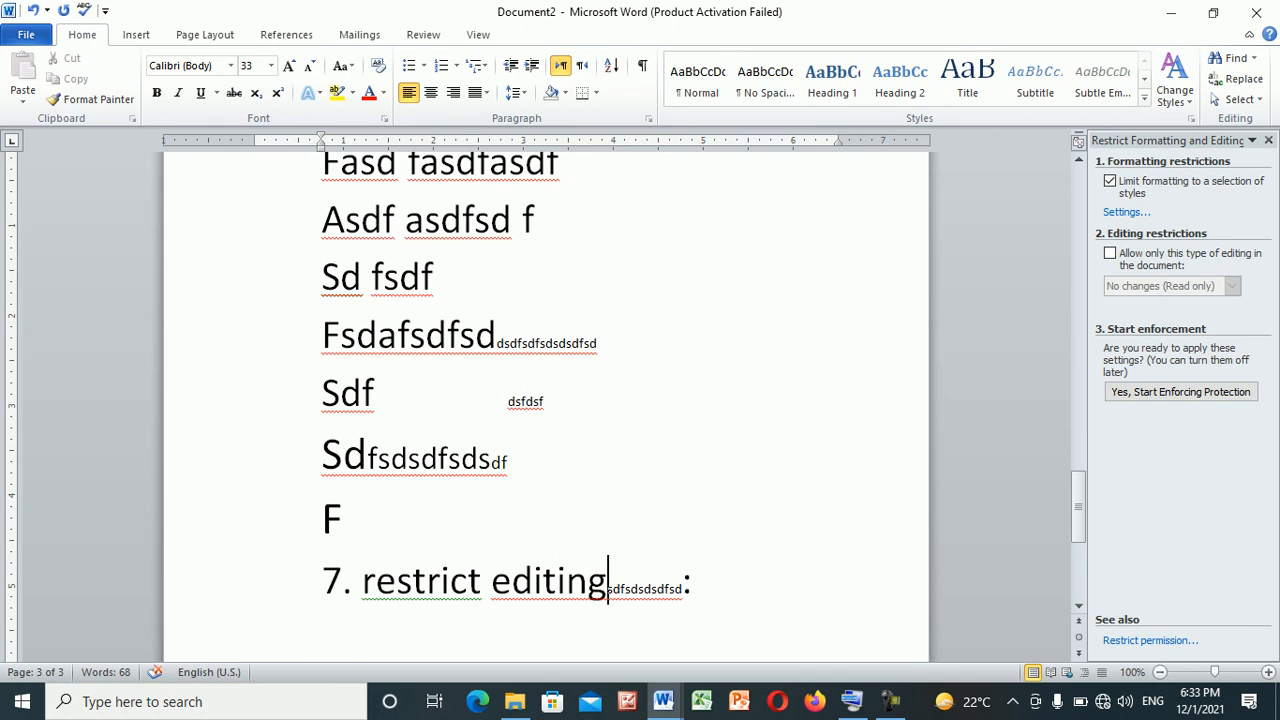
pyautogui.moveTo(1078, 515); pyautogui.dragTo(1078, 210)
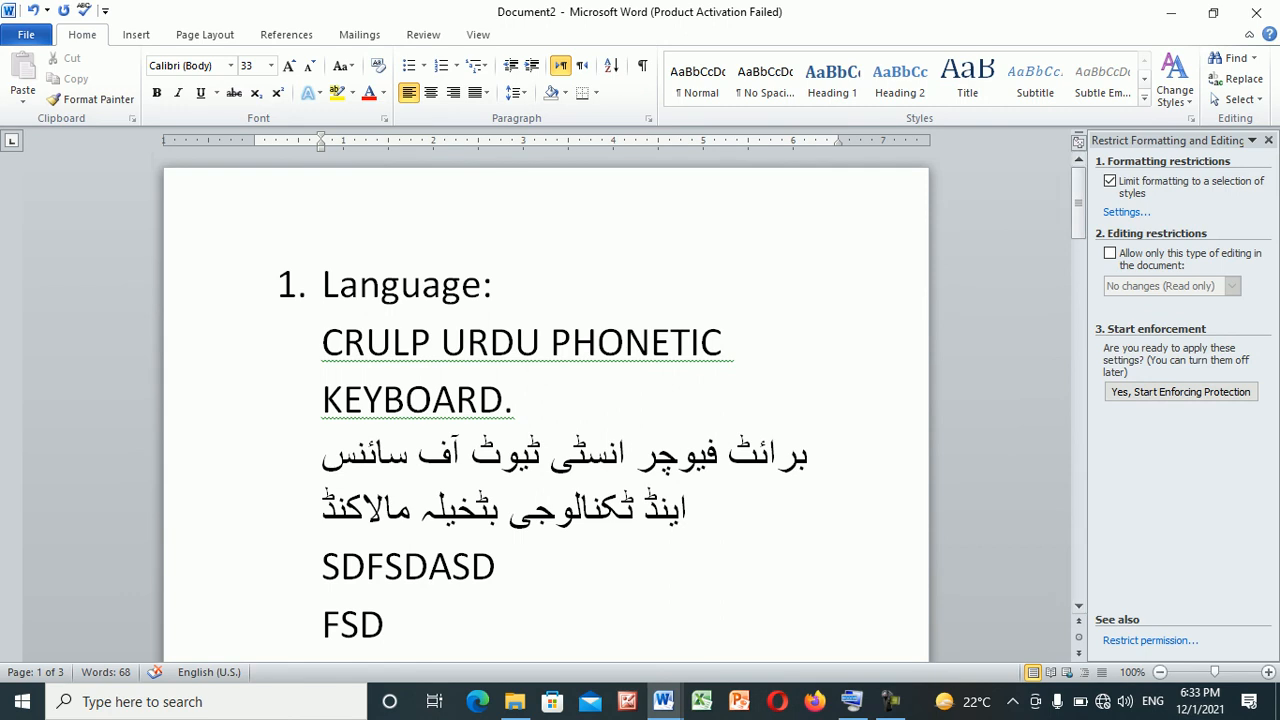
pyautogui.click(497, 567)
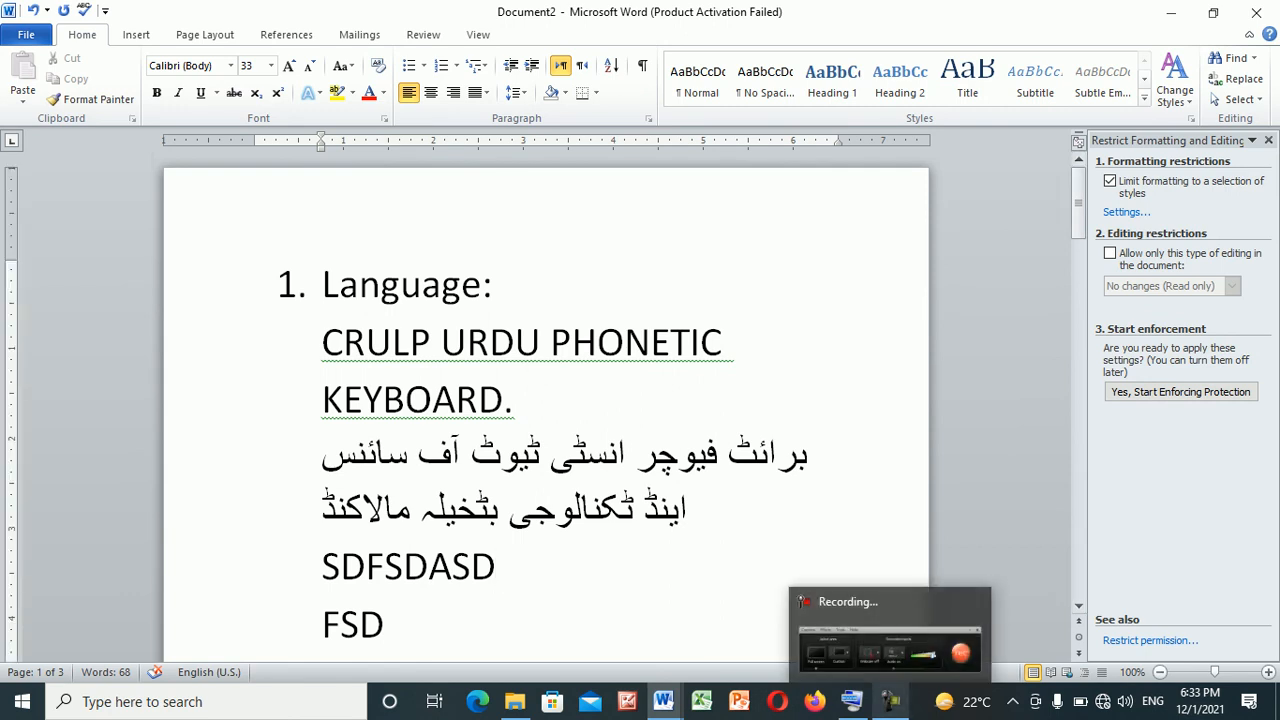
pyautogui.click(890, 702)
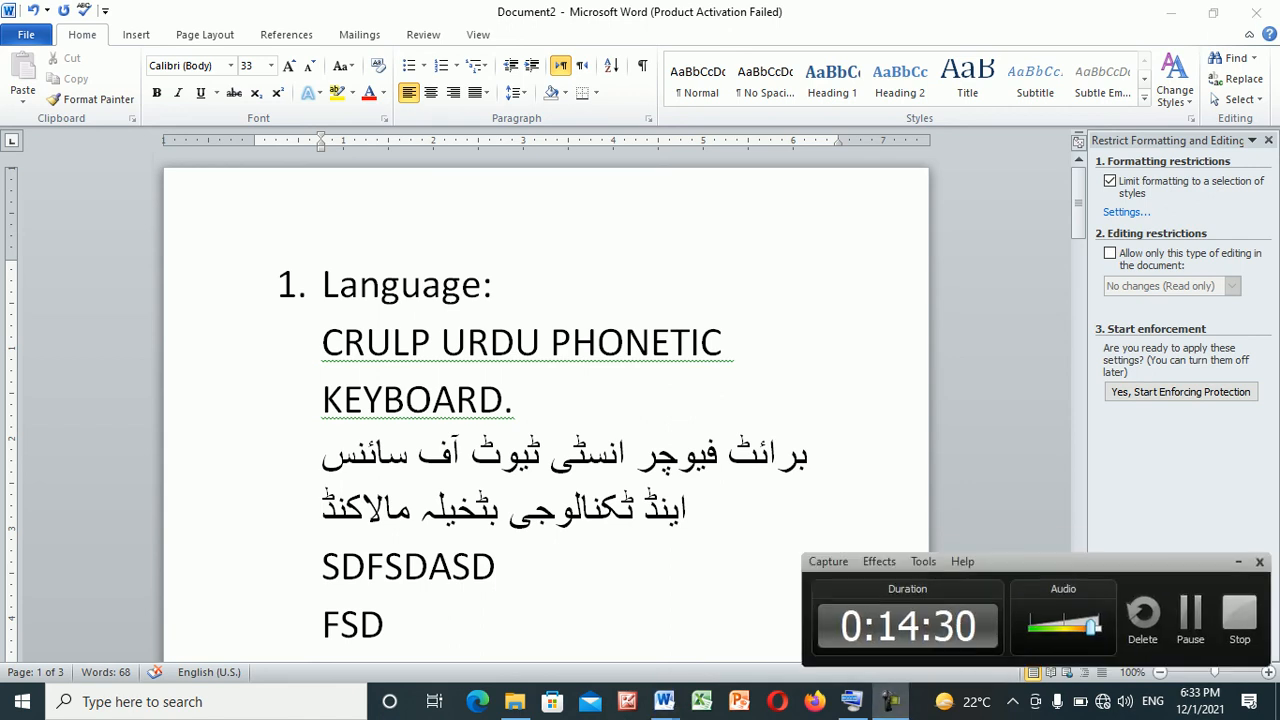